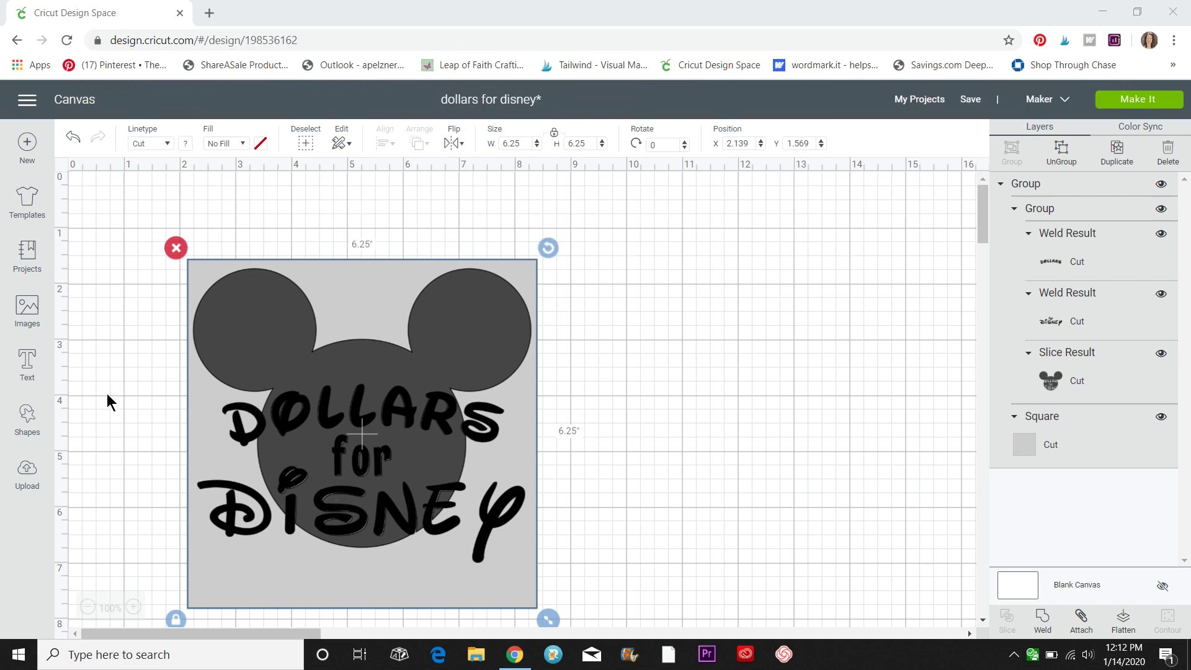
# Step: Search the web for "disney fonts" in a new browser tab and open the DaFont result
pyautogui.click(209, 14)
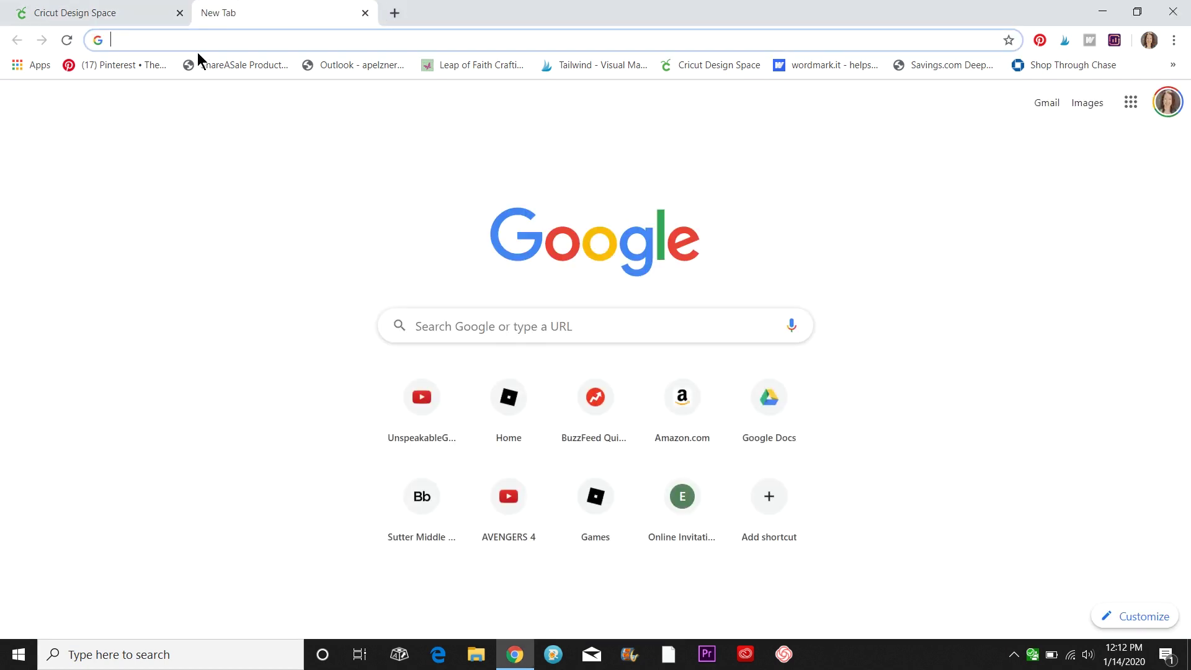
pyautogui.write('disney fonts')
pyautogui.press('Return')
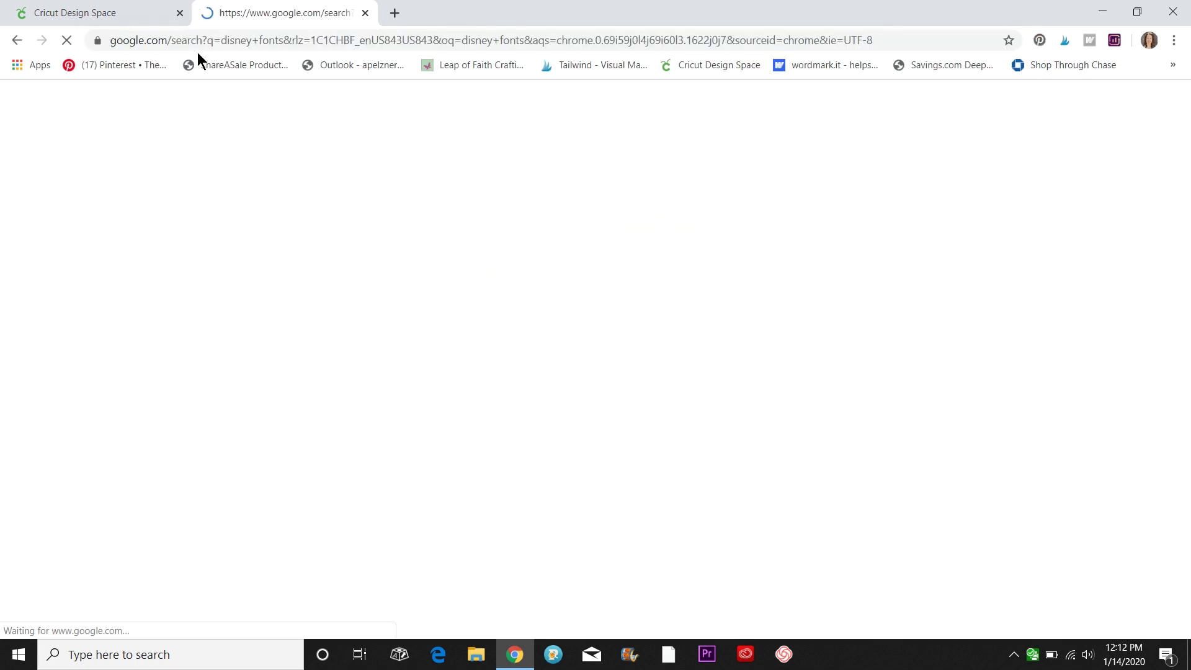
pyautogui.scroll(-3, 100, 376)
pyautogui.scroll(3, 99, 376)
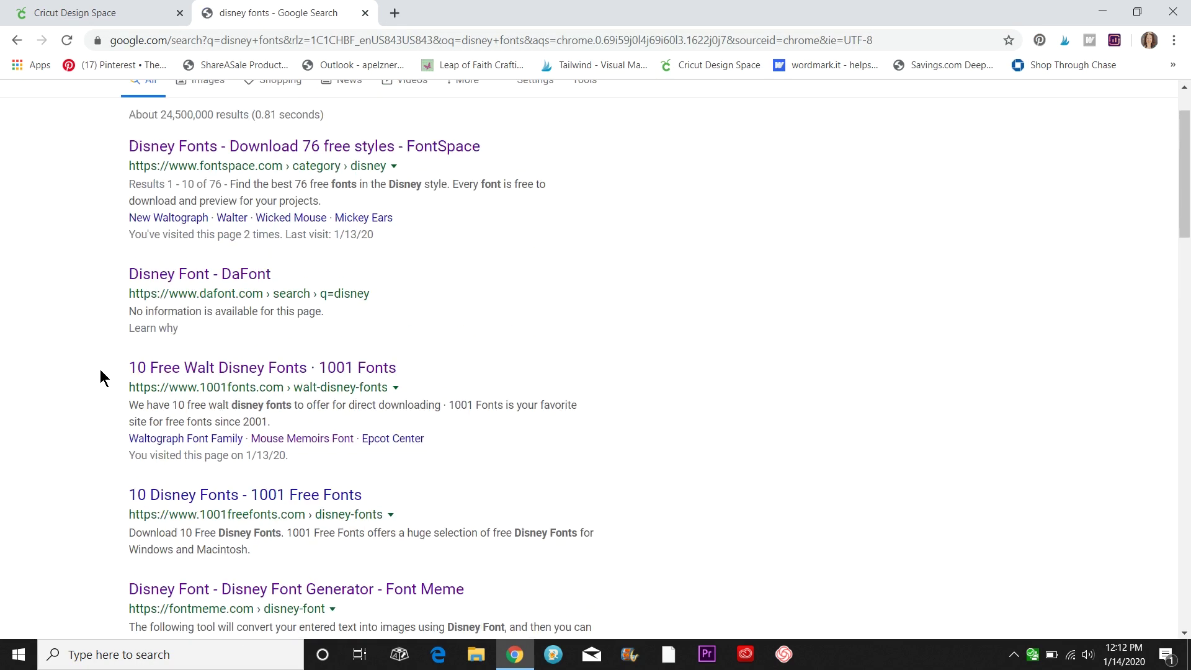
pyautogui.click(200, 285)
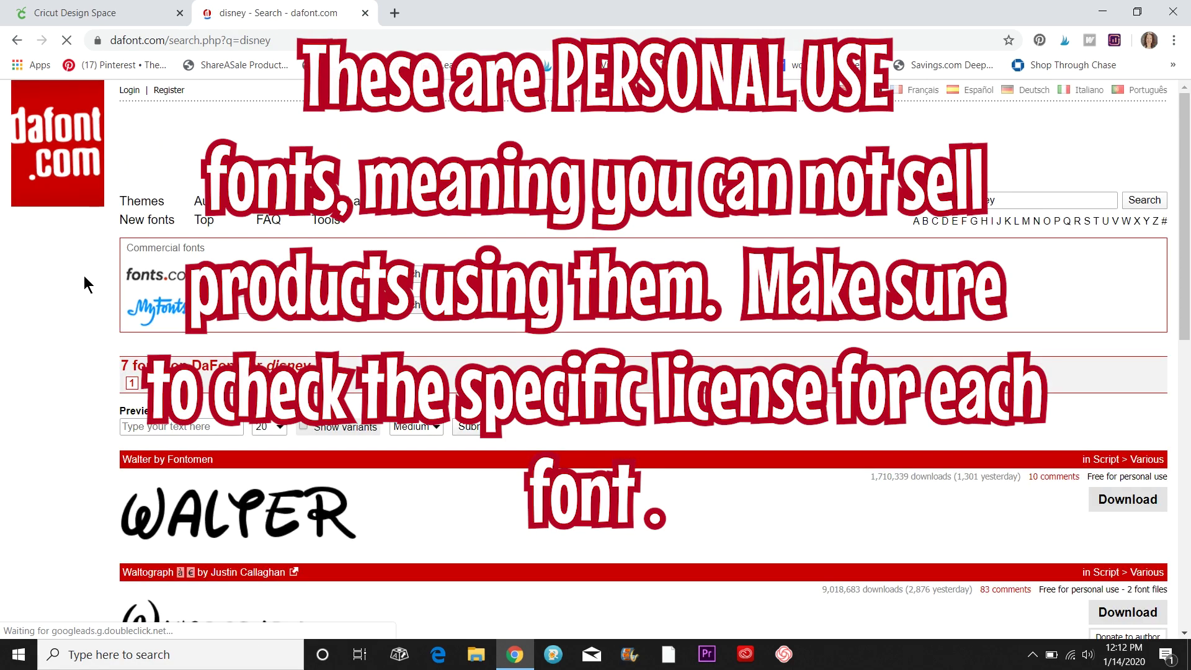
# Step: Browse the Disney fonts on DaFont and download the Disney Heroic font
pyautogui.scroll(-2, 246, 361)
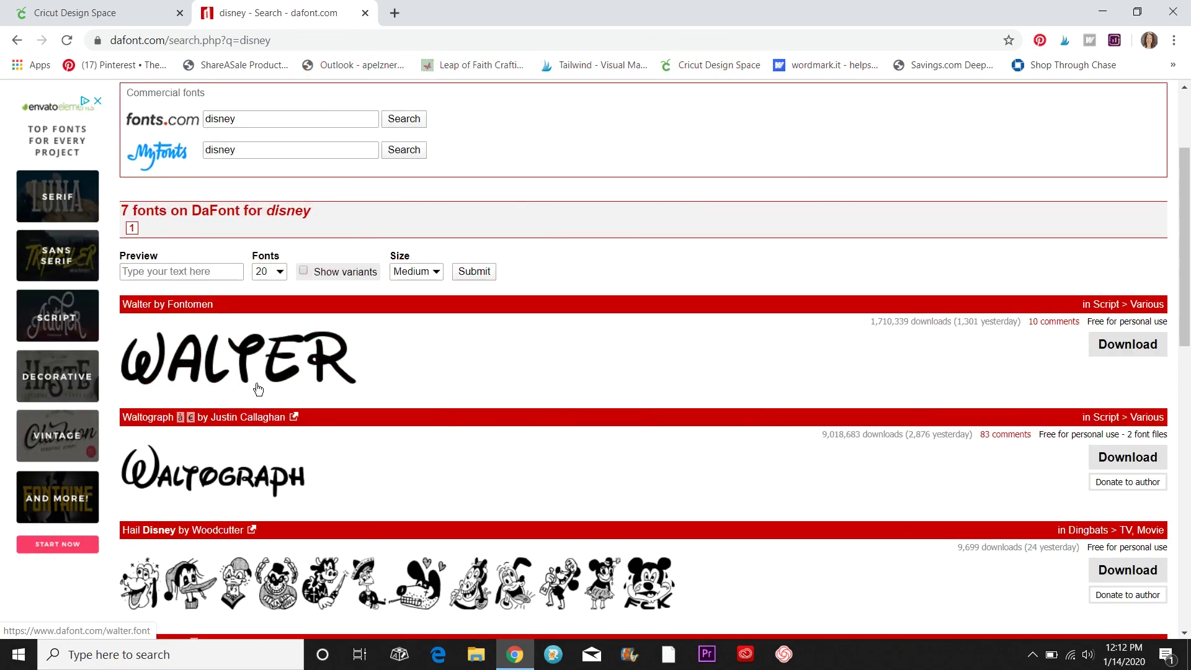
pyautogui.scroll(-2, 281, 375)
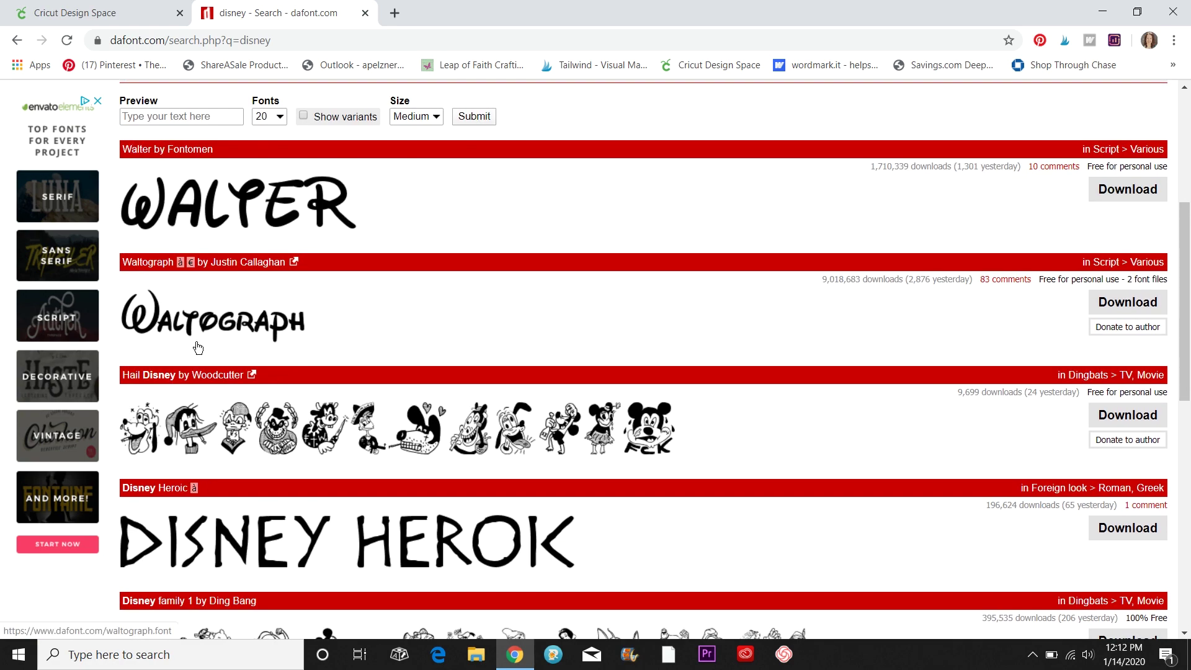
pyautogui.scroll(-4, 197, 347)
pyautogui.scroll(-3, 248, 461)
pyautogui.scroll(8, 249, 460)
pyautogui.scroll(-2, 305, 345)
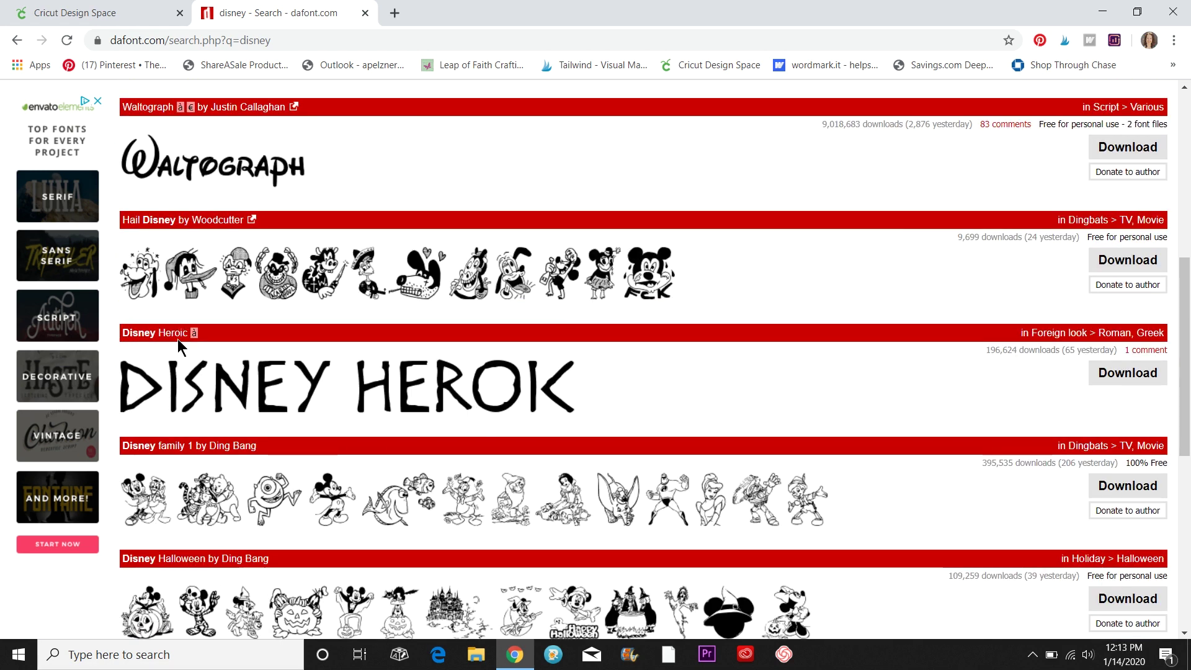
pyautogui.click(1126, 377)
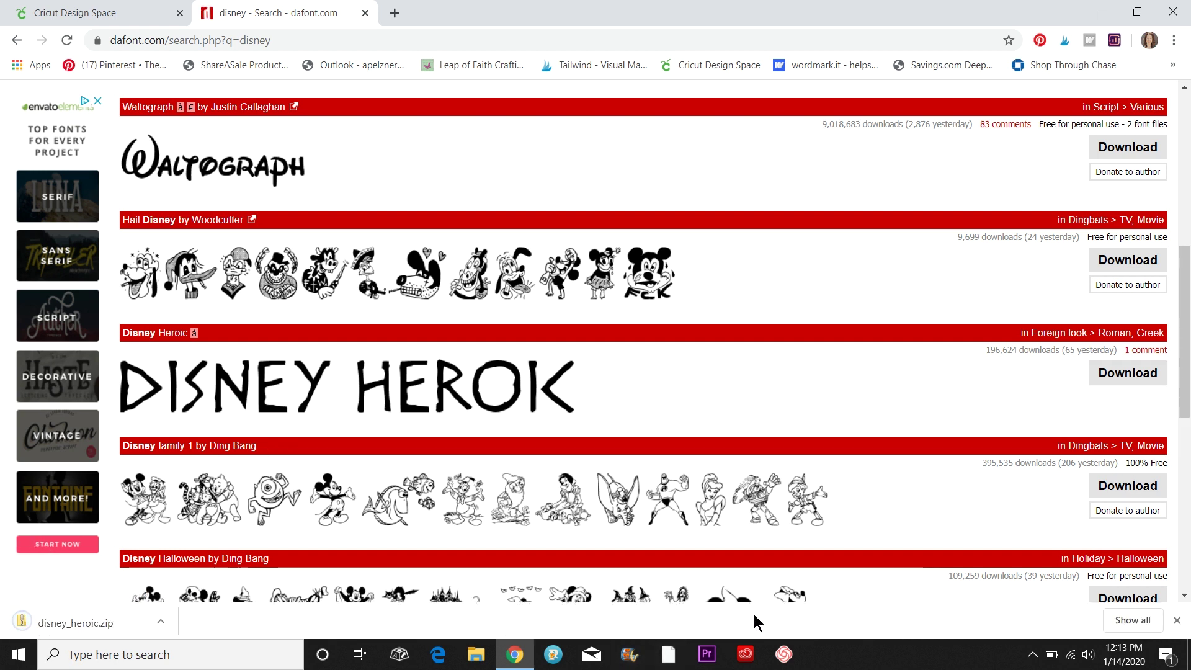
# Step: Install the DisneyHeroic font from the downloaded disney_heroic.zip and close the font preview and folder windows
pyautogui.click(163, 621)
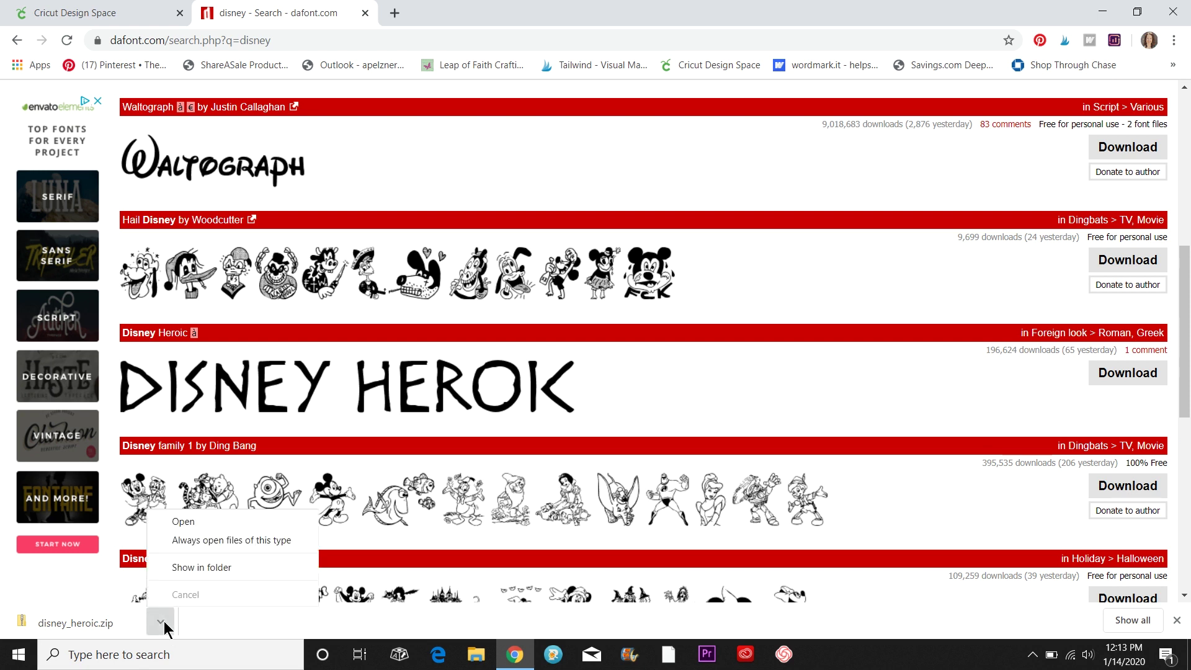
pyautogui.click(199, 523)
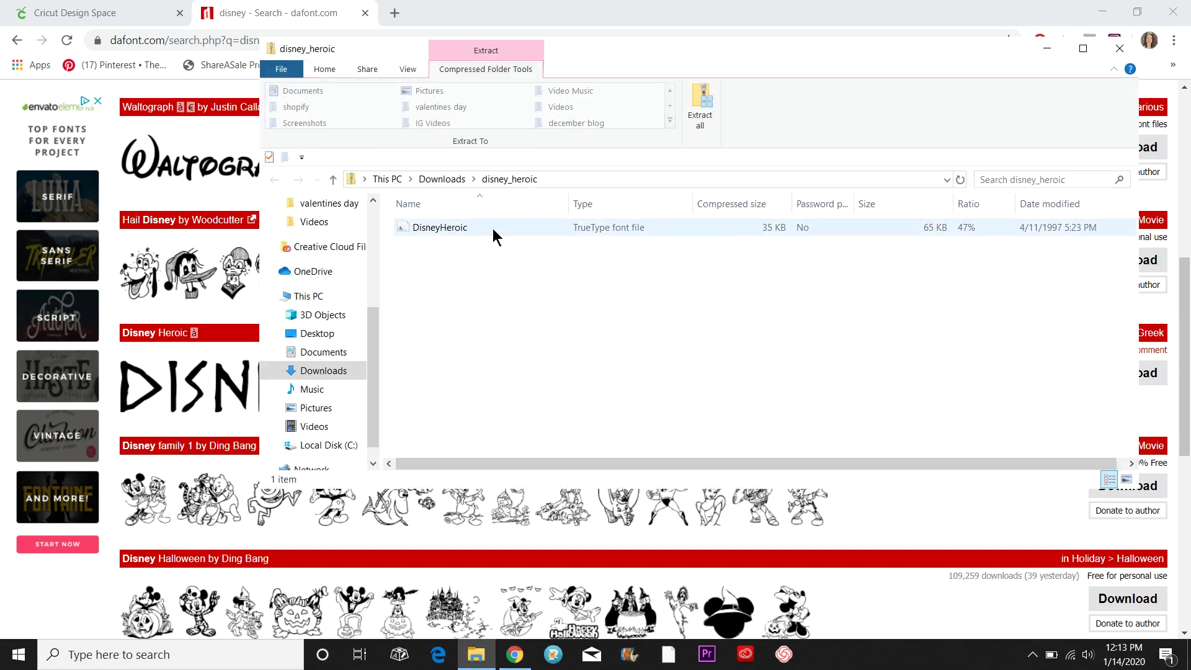
pyautogui.doubleClick(432, 230)
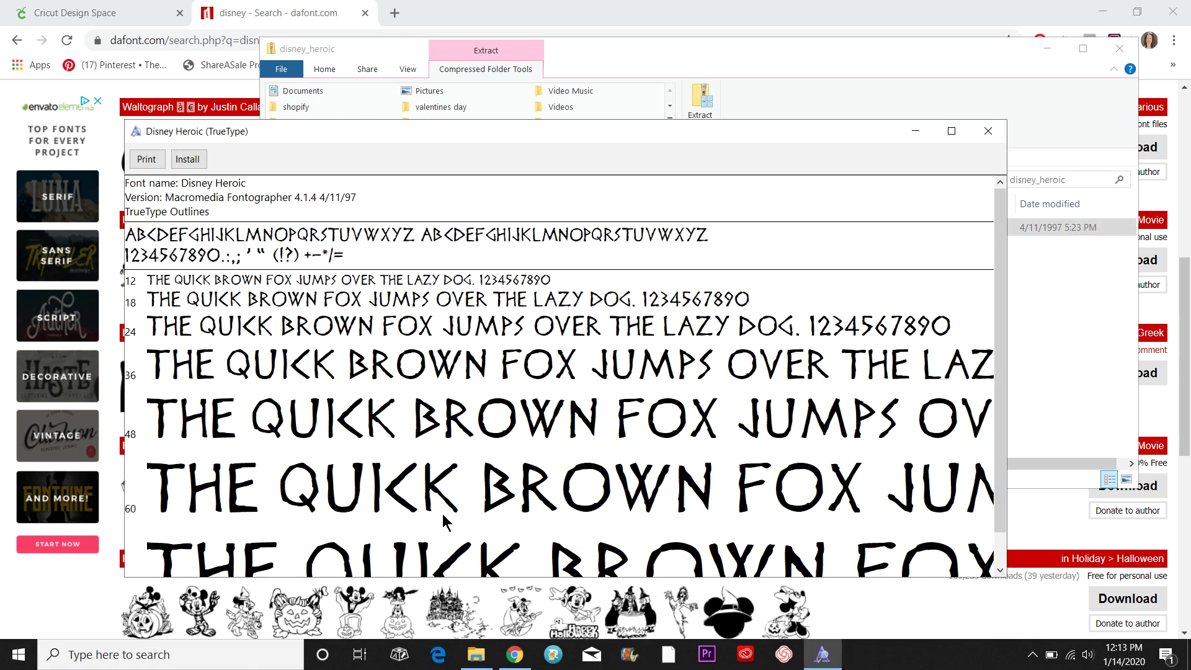
pyautogui.click(187, 159)
pyautogui.click(995, 131)
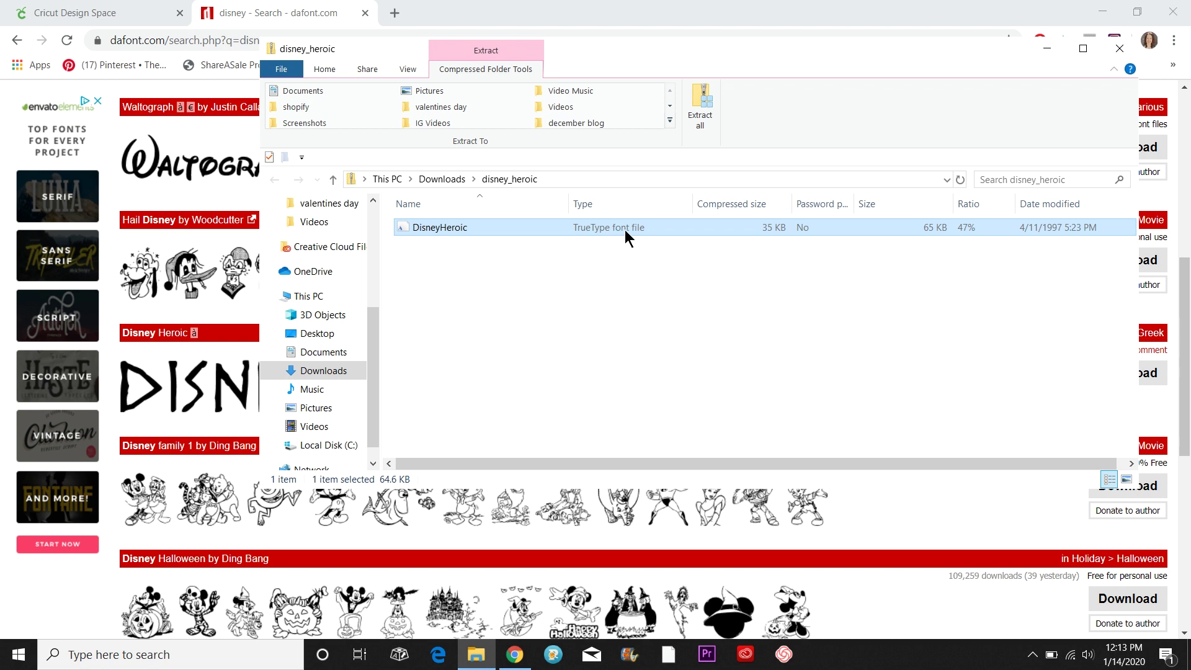
pyautogui.click(1120, 48)
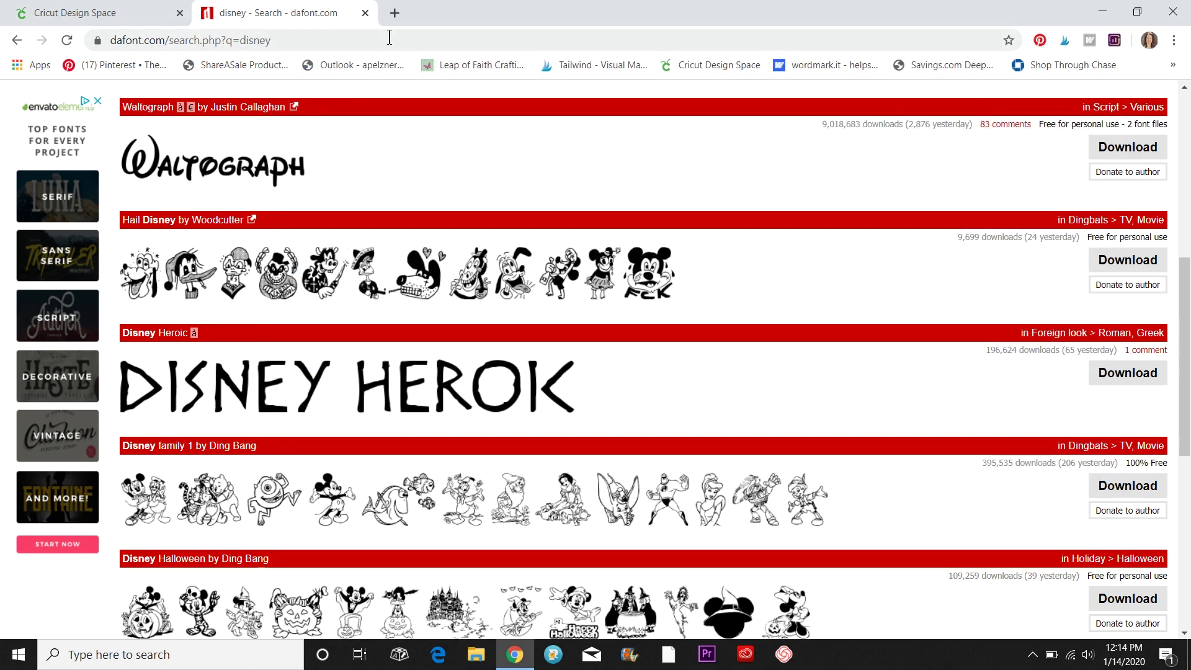
# Step: Switch back to Cricut Design Space and search the fonts for "disney" using a new text box
pyautogui.click(128, 13)
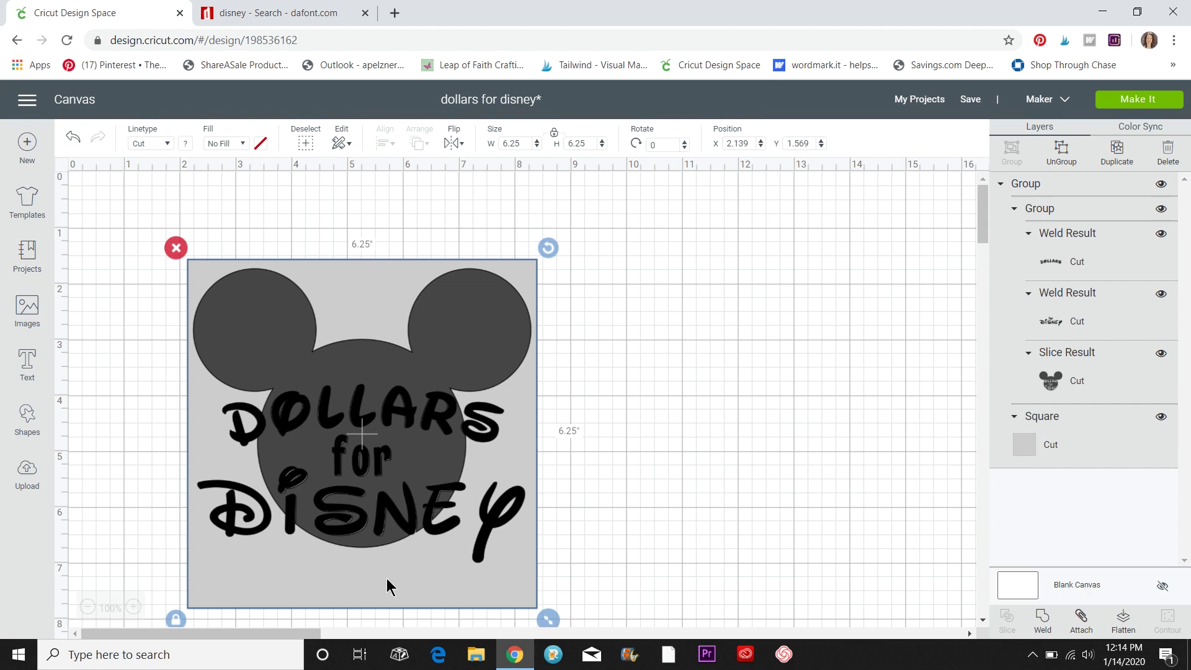
pyautogui.click(28, 371)
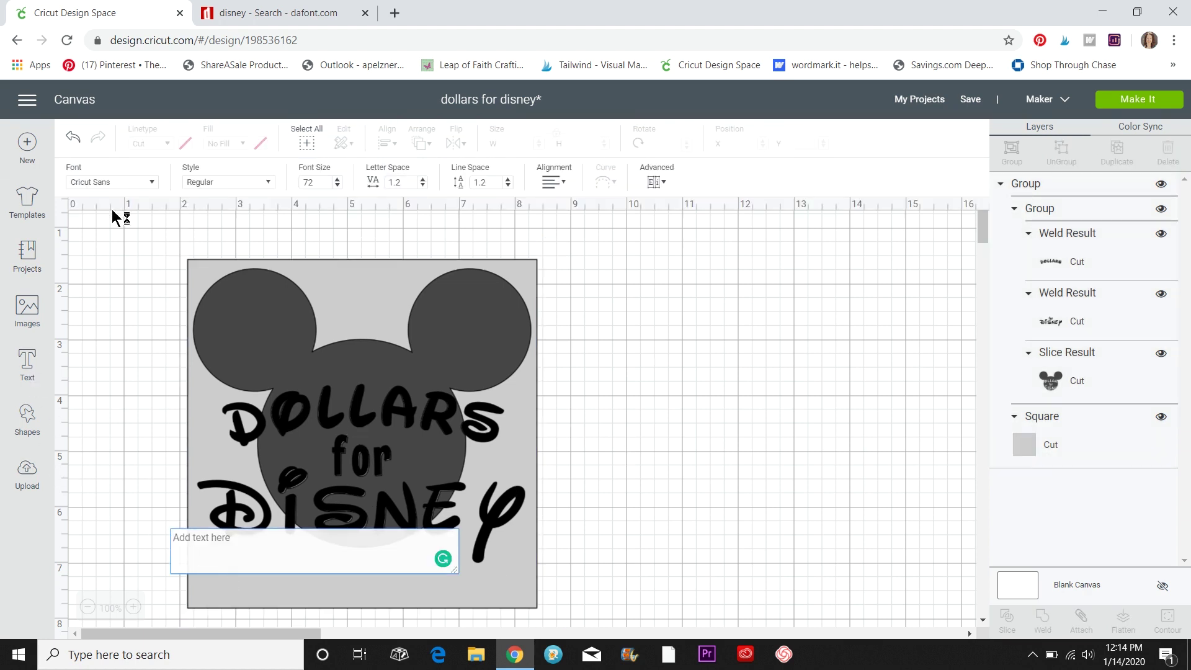
pyautogui.click(128, 182)
pyautogui.doubleClick(648, 147)
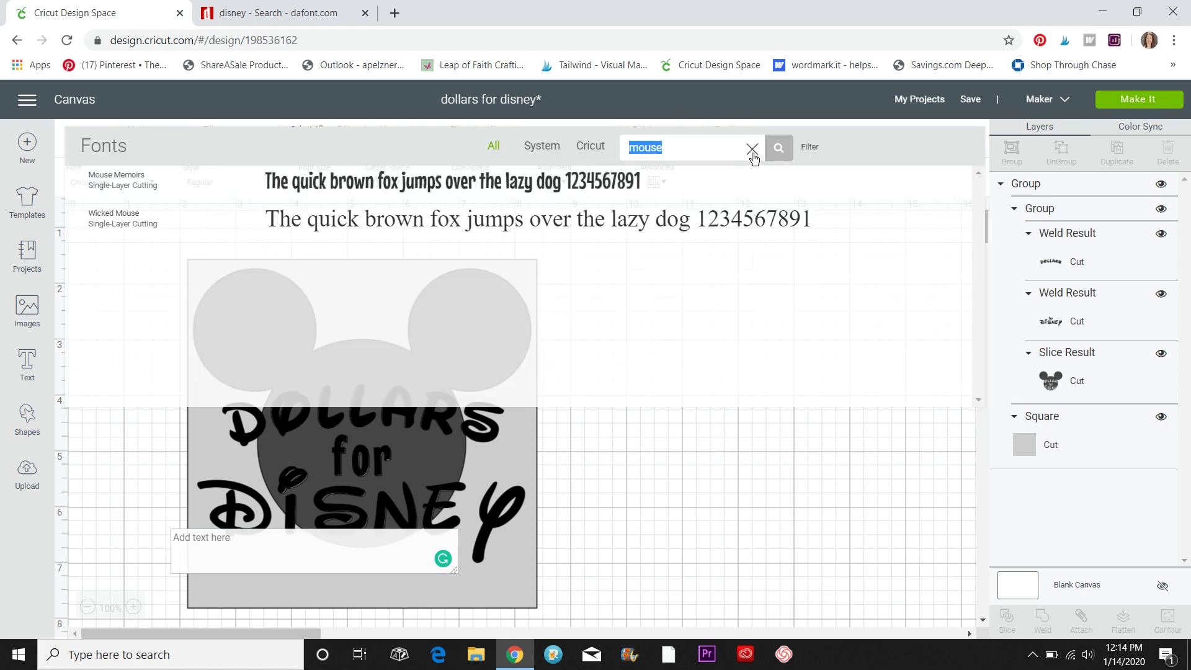
pyautogui.write('disney')
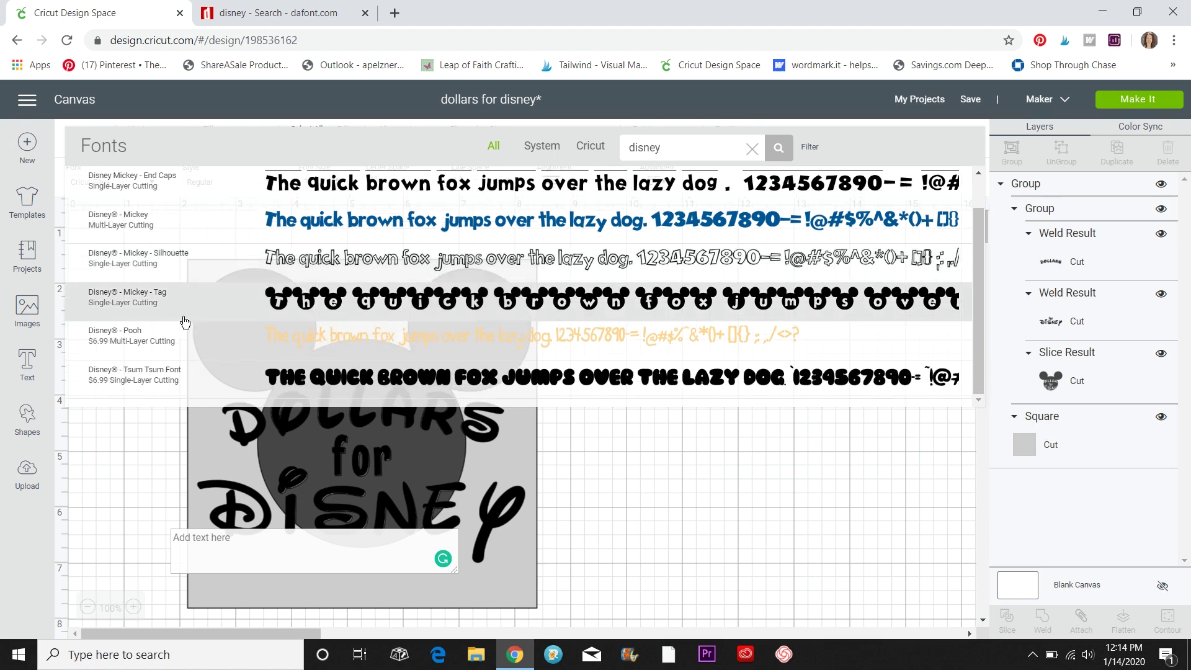
pyautogui.click(705, 529)
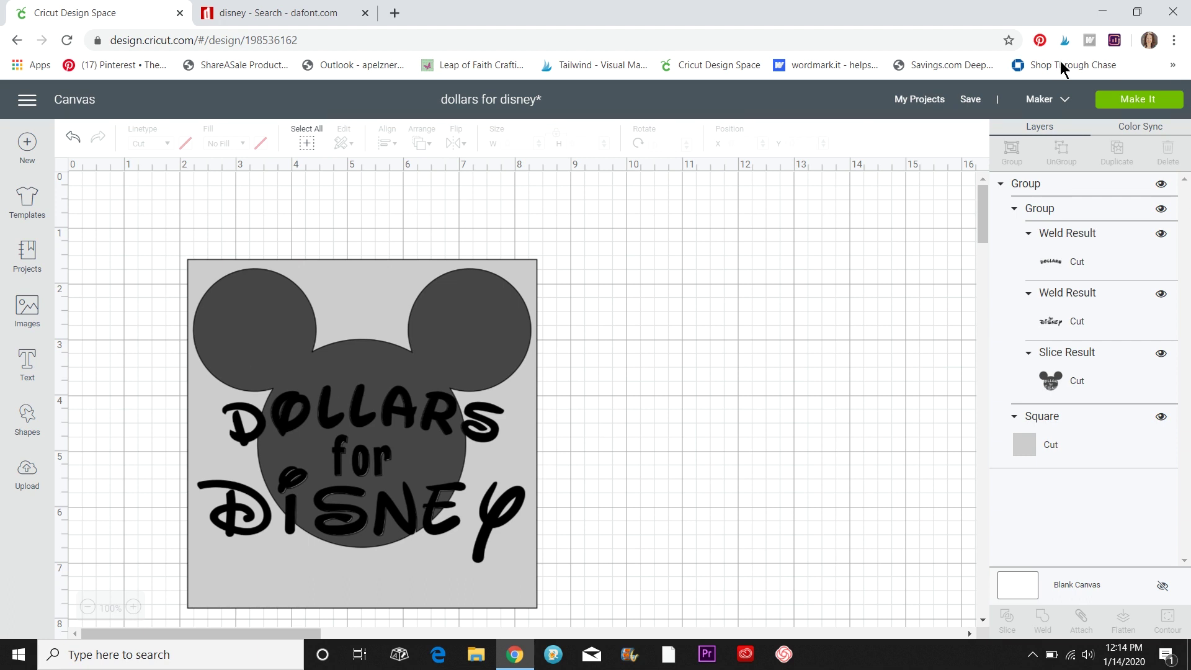
# Step: Save the dollars for disney project and reload the Design Space page
pyautogui.moveTo(972, 101)
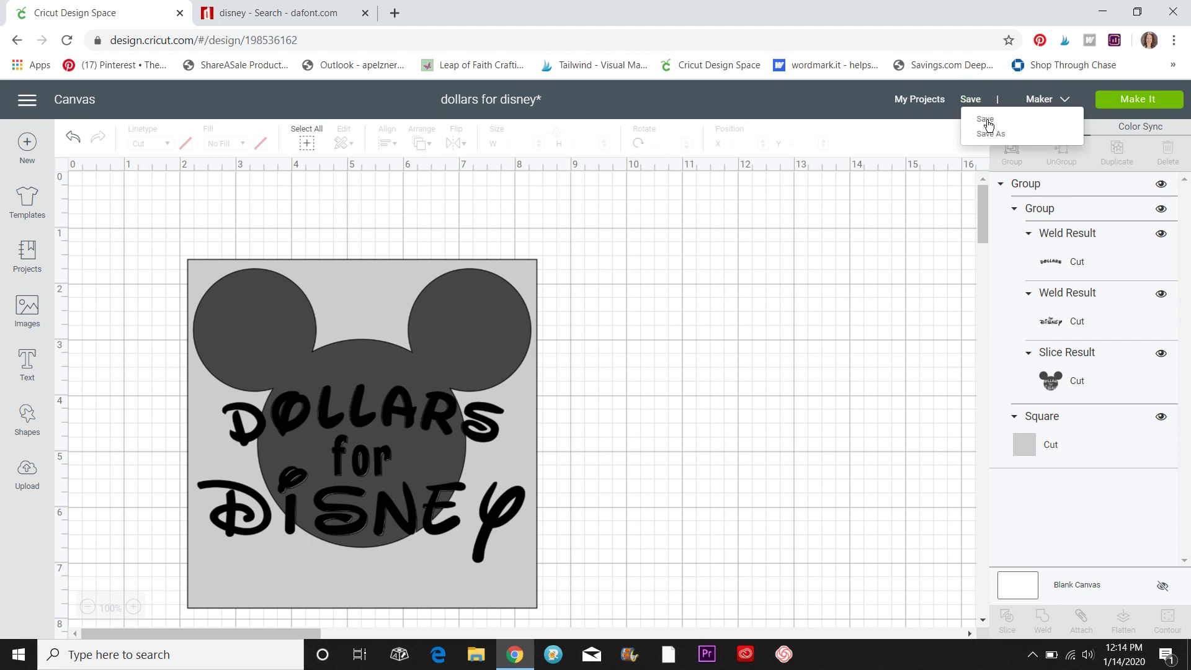
pyautogui.click(990, 121)
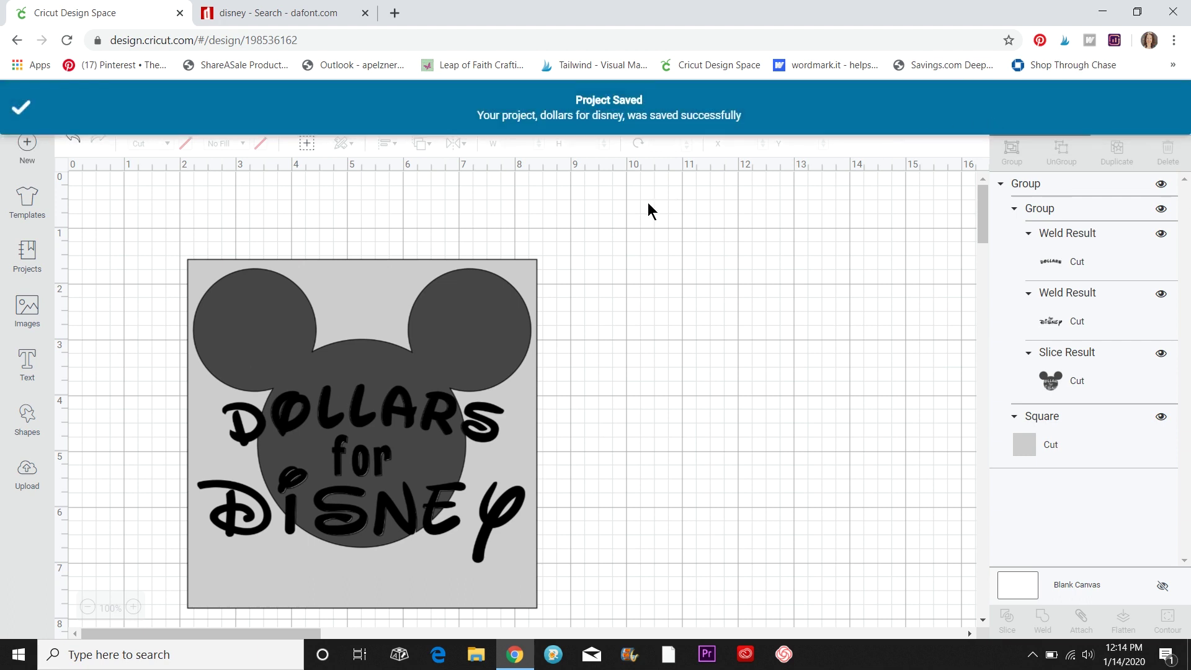
pyautogui.click(25, 115)
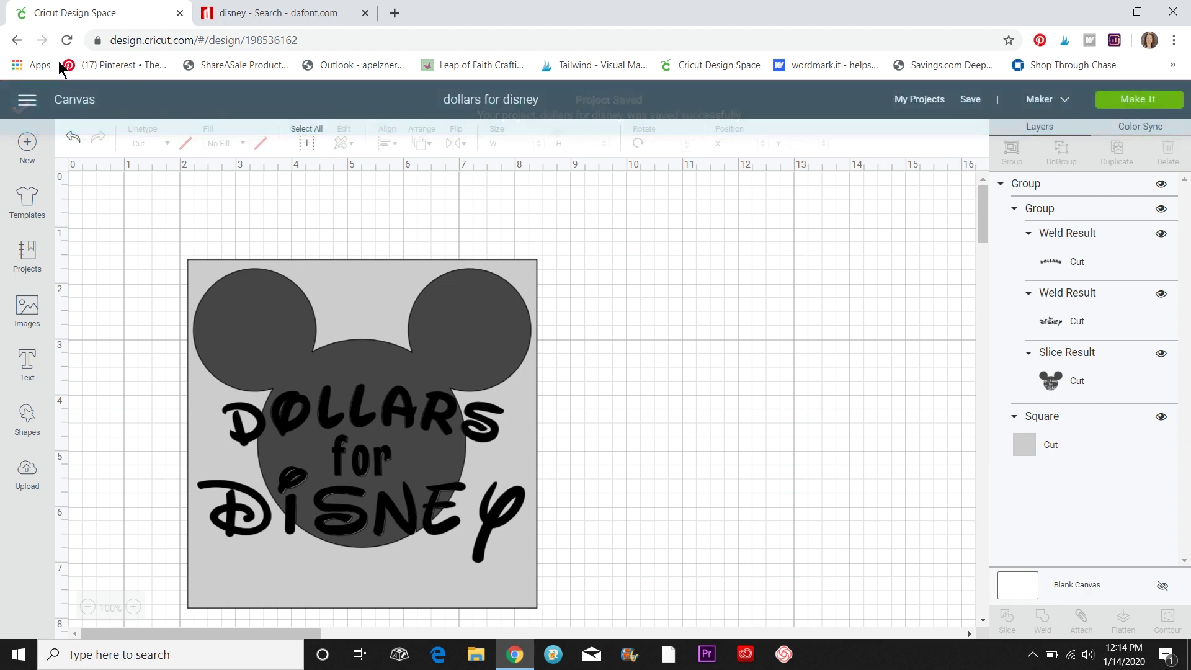
pyautogui.click(68, 45)
pyautogui.click(663, 128)
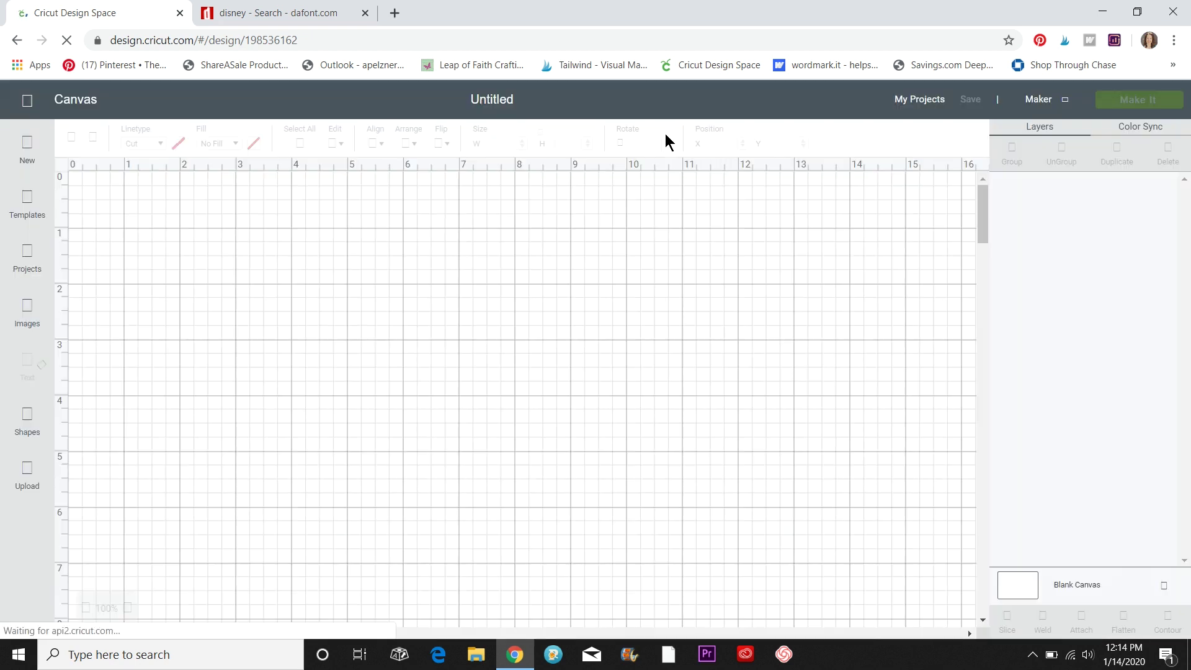
pyautogui.click(578, 128)
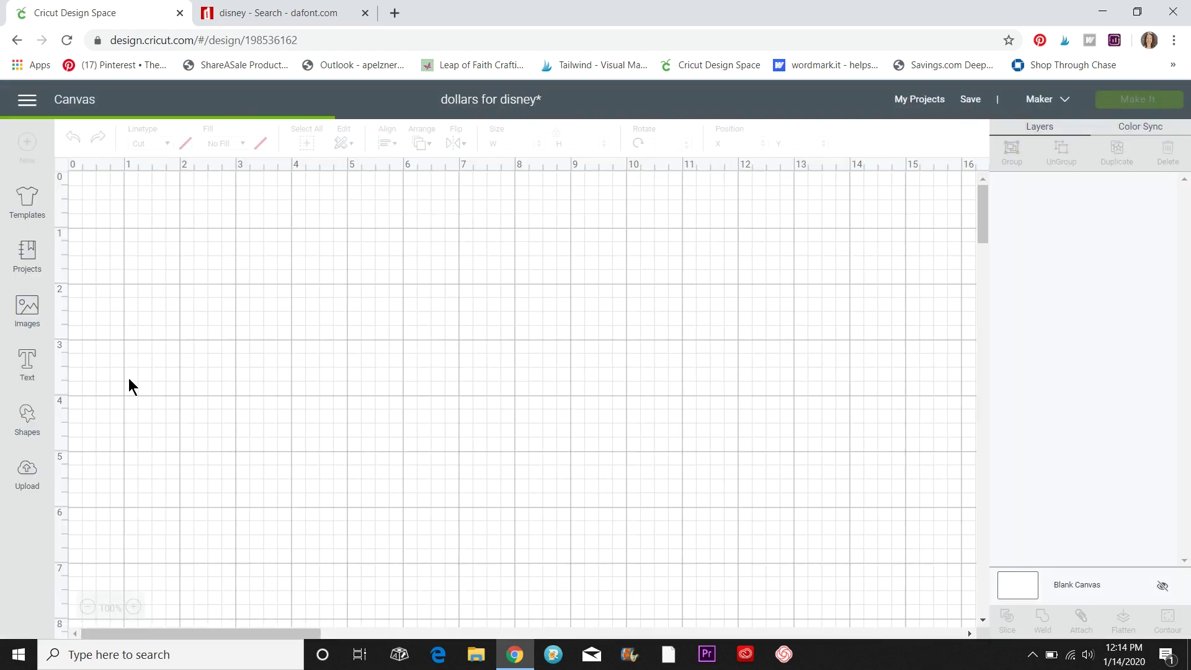
# Step: Try out the Disney Heroic font on the text "Dollars" beside the mouse design and delete that text
pyautogui.click(26, 365)
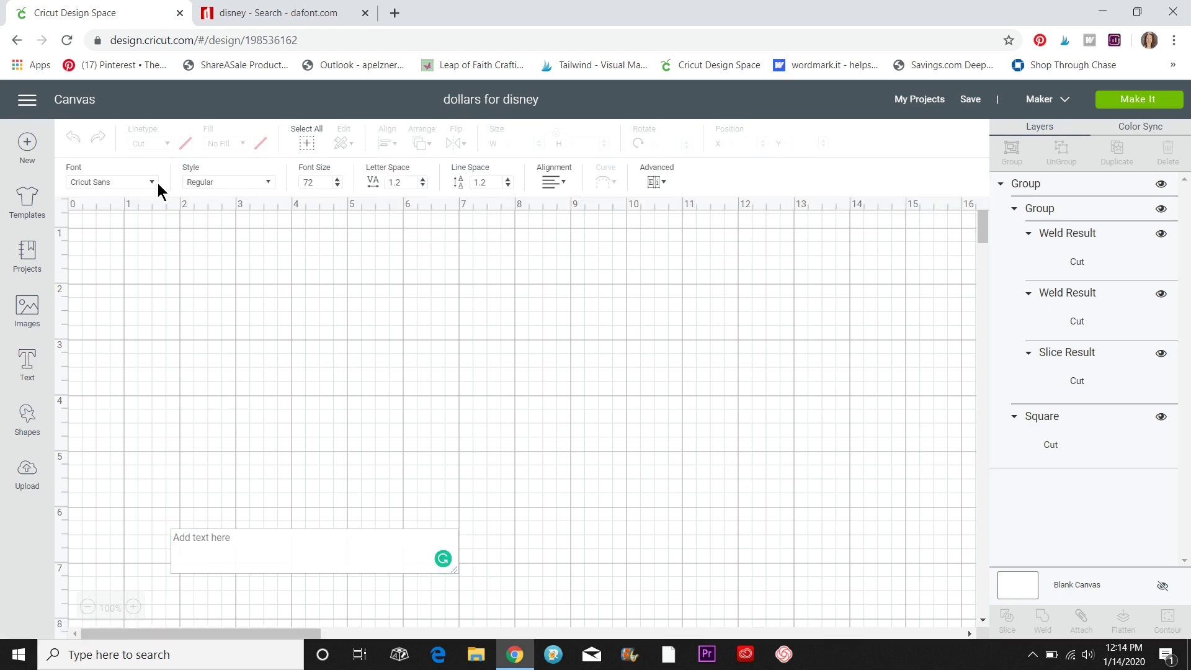
pyautogui.click(153, 183)
pyautogui.write('disney')
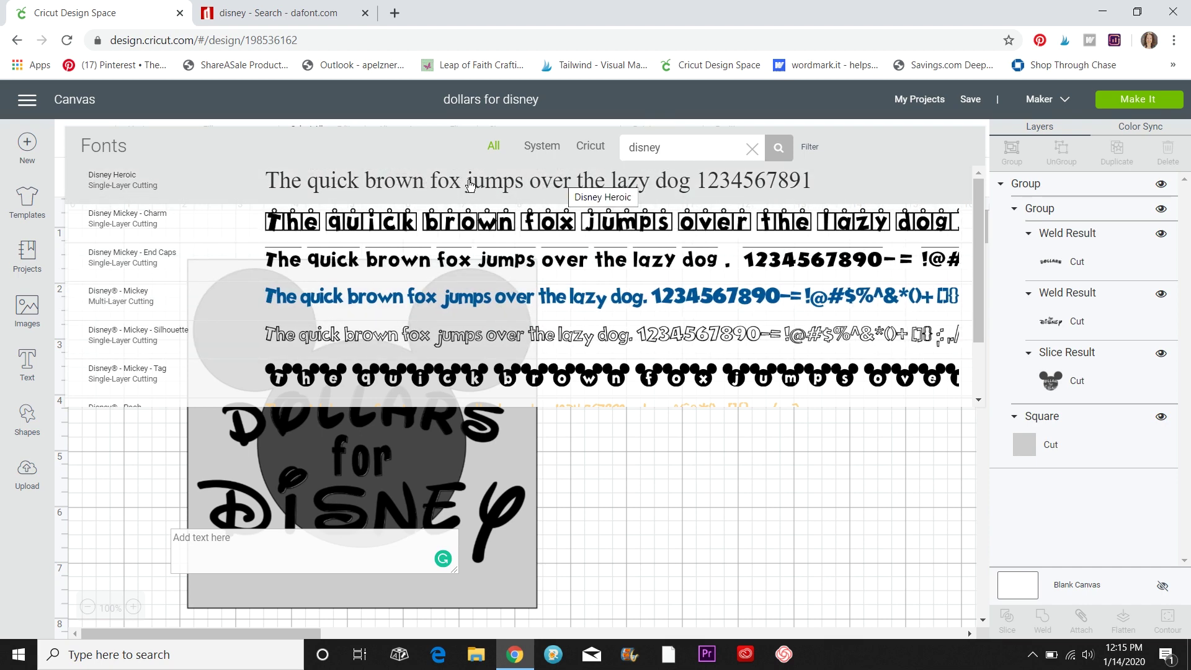
pyautogui.click(442, 189)
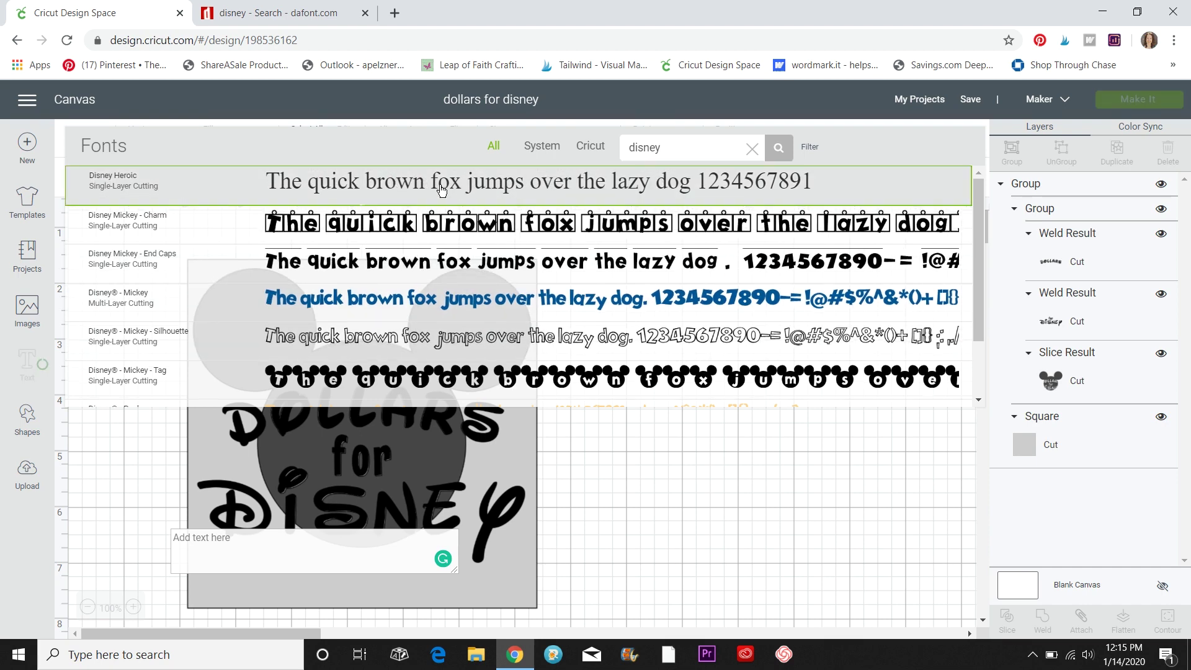
pyautogui.click(235, 542)
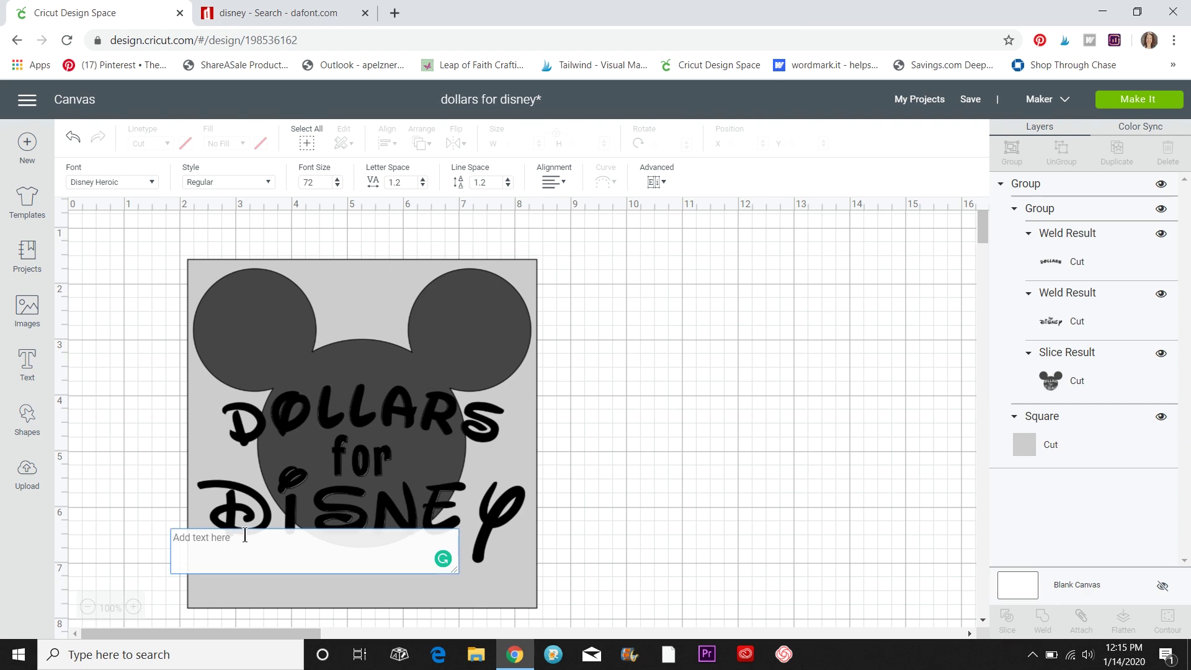
pyautogui.write('Dollars')
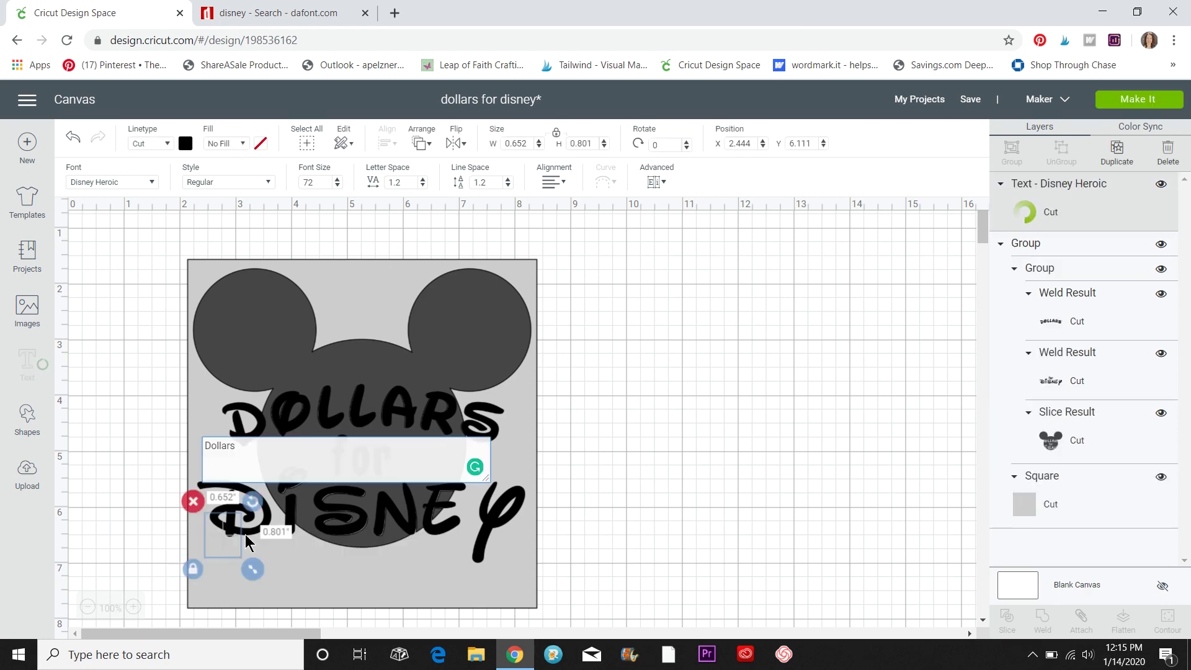
pyautogui.moveTo(358, 528); pyautogui.dragTo(800, 372)
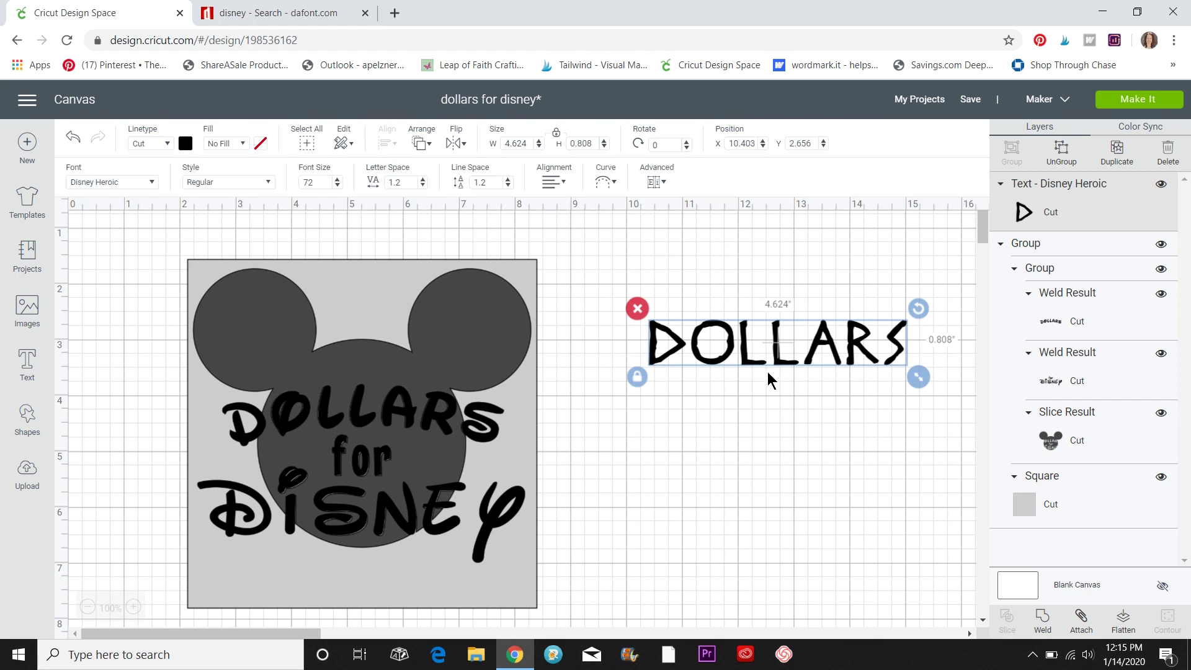
pyautogui.click(637, 308)
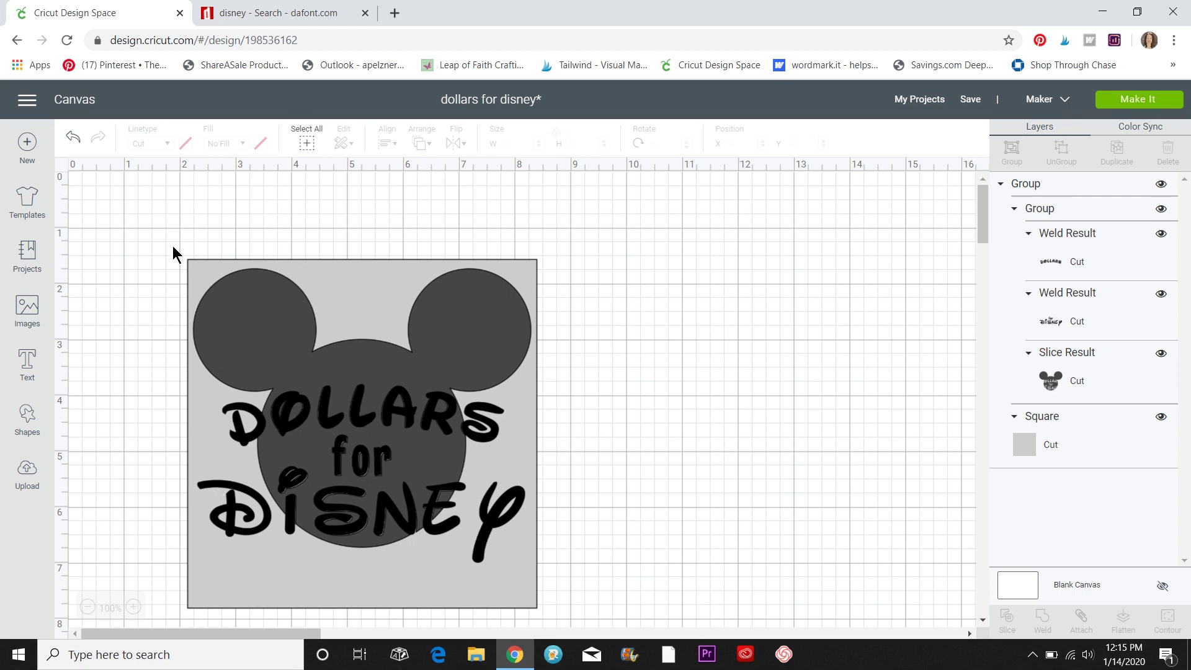
# Step: Move the whole mouse design to the lower right of the canvas to free up the working area
pyautogui.moveTo(145, 242); pyautogui.dragTo(586, 546)
pyautogui.moveTo(274, 402); pyautogui.dragTo(939, 660)
pyautogui.click(337, 437)
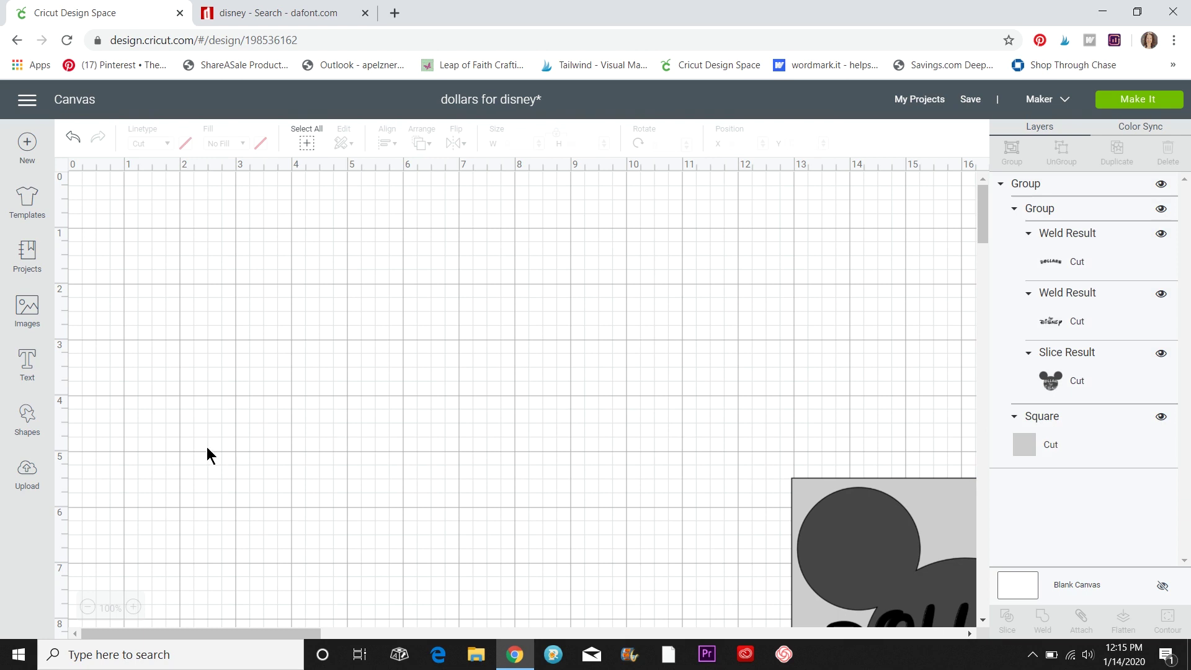
# Step: Insert a circle in the empty canvas area and enlarge it to about 4.29 inches for the mouse's head
pyautogui.click(28, 420)
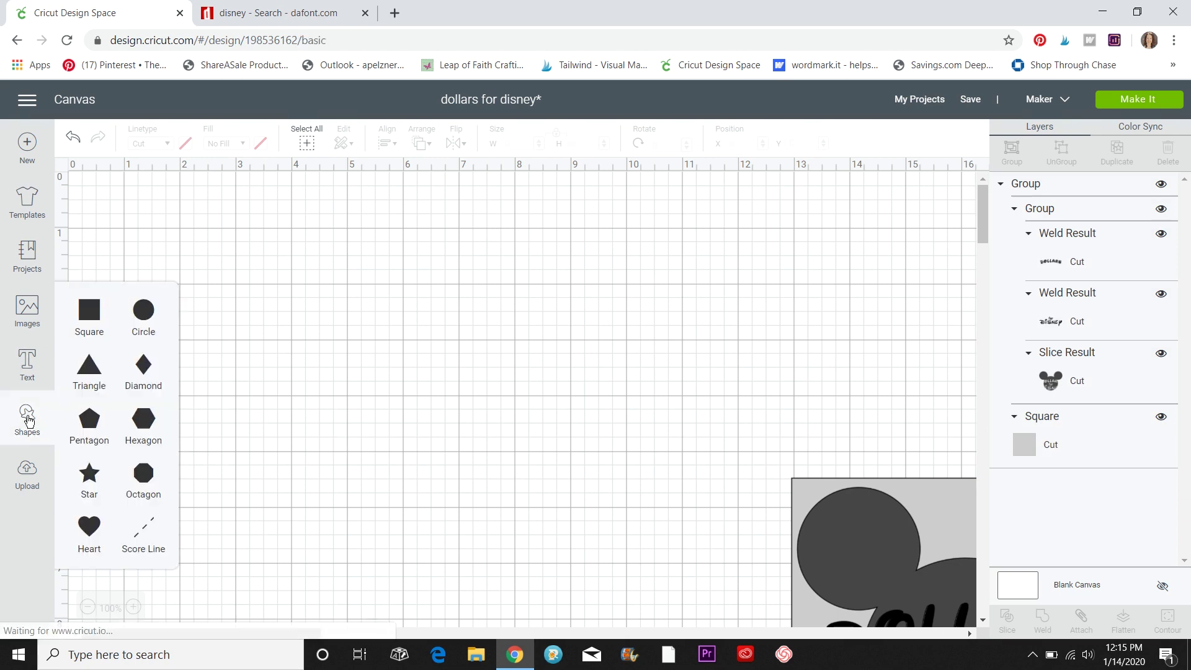
pyautogui.click(145, 315)
pyautogui.moveTo(289, 342); pyautogui.dragTo(427, 383)
pyautogui.moveTo(445, 475); pyautogui.dragTo(510, 540)
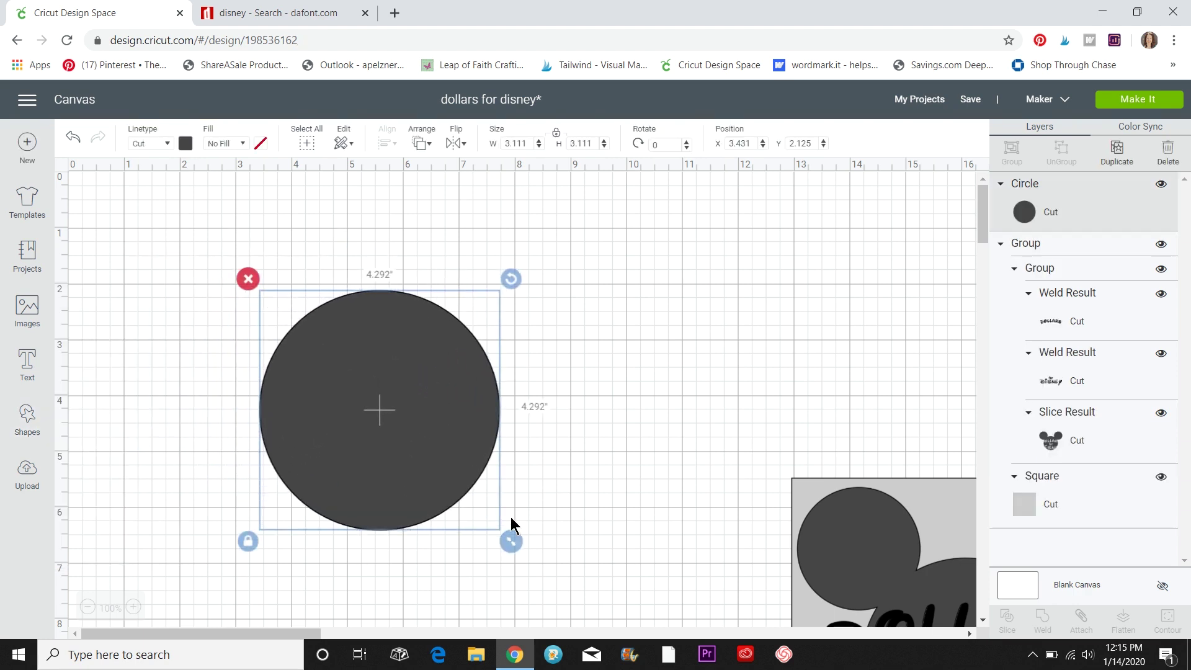
pyautogui.click(580, 519)
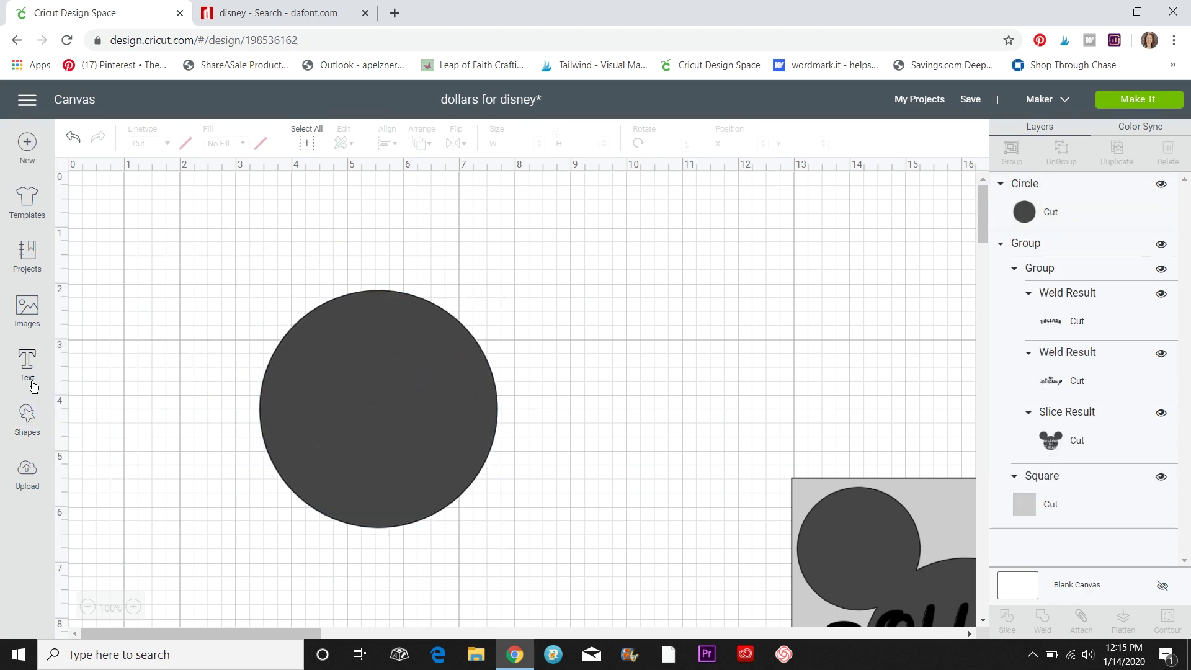
# Step: Insert a second circle, shrink it to about 2.39 inches and place it at the head's upper left as an ear
pyautogui.click(27, 414)
pyautogui.click(149, 320)
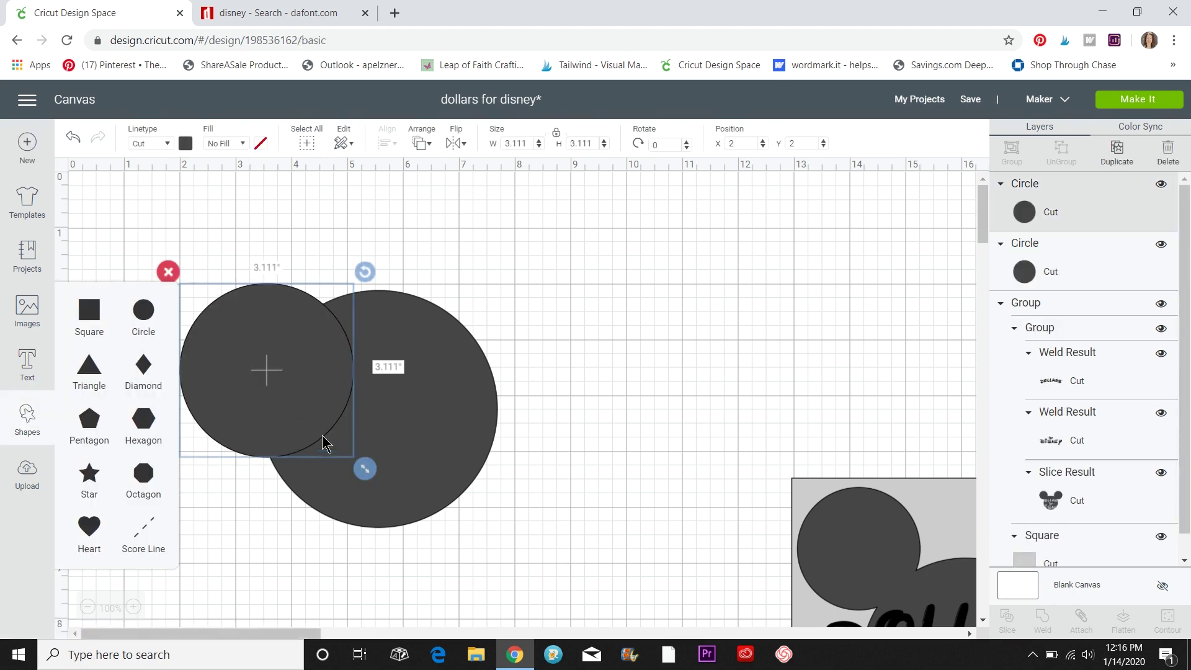
pyautogui.click(317, 258)
pyautogui.click(289, 381)
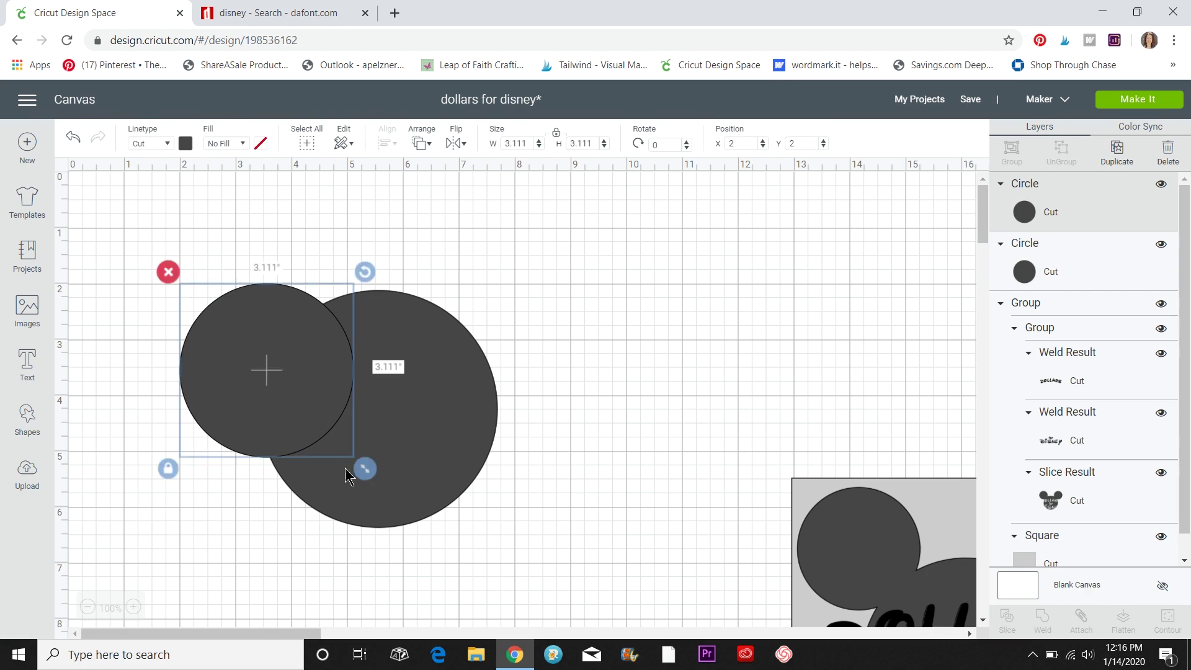
pyautogui.moveTo(366, 474); pyautogui.dragTo(327, 435)
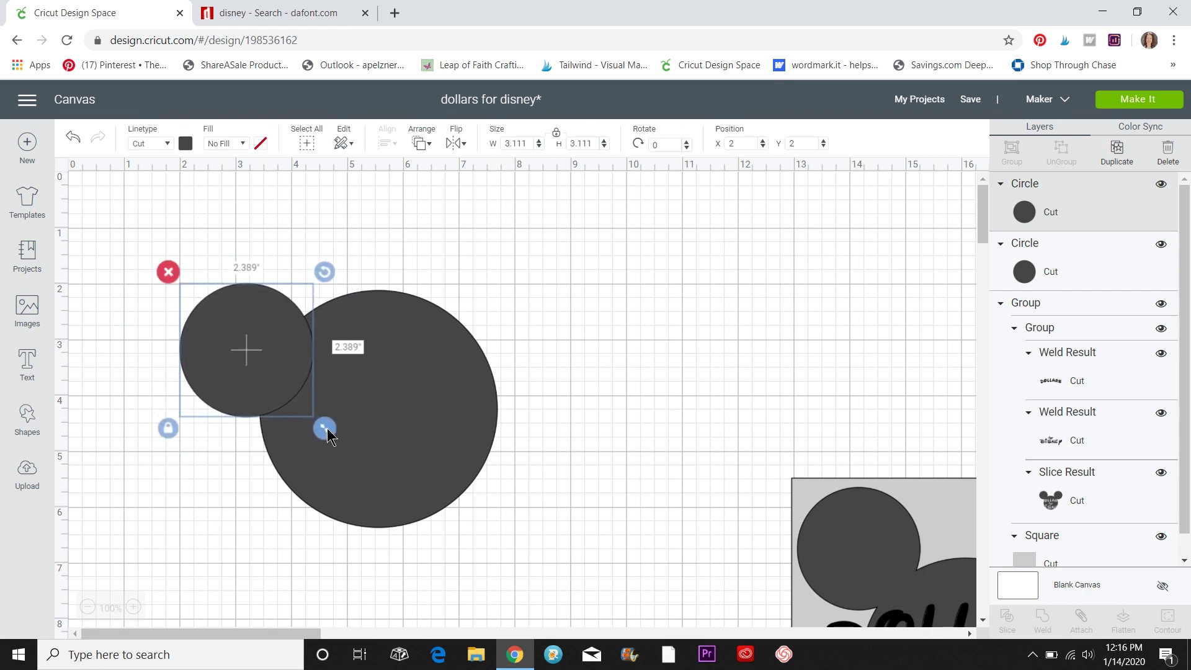
pyautogui.moveTo(242, 343); pyautogui.dragTo(261, 319)
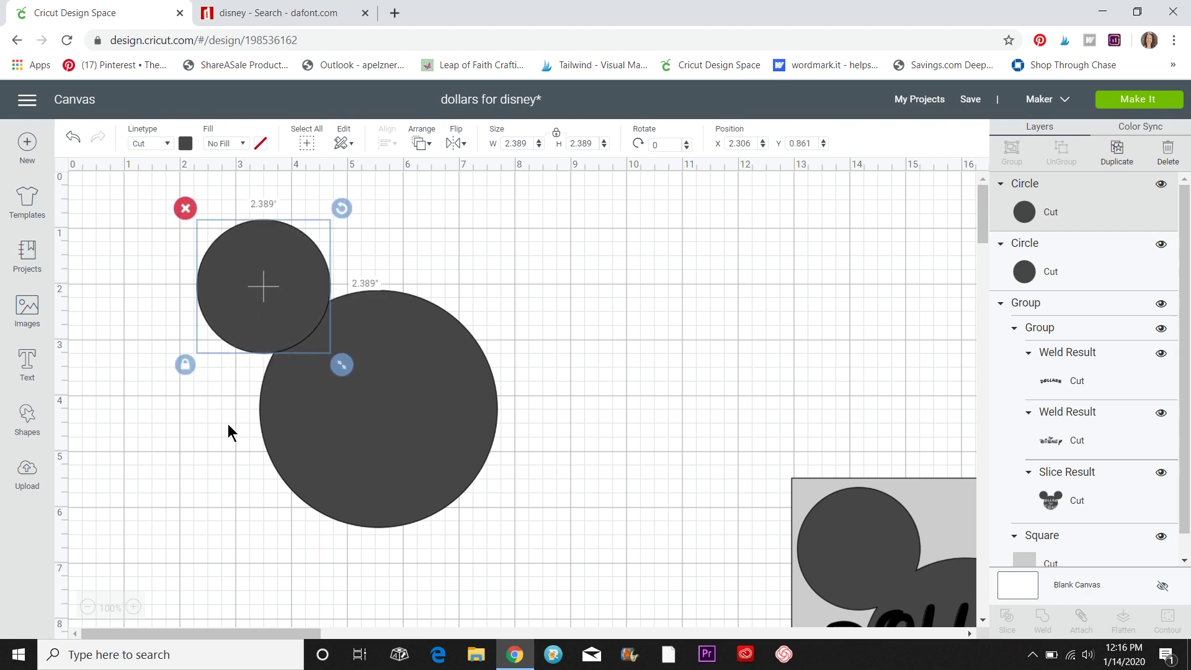
pyautogui.click(196, 440)
# Step: Fine-tune the left ear circle to about 2.47 inches and adjust its position against the head
pyautogui.moveTo(341, 364); pyautogui.dragTo(361, 374)
pyautogui.moveTo(284, 316); pyautogui.dragTo(276, 320)
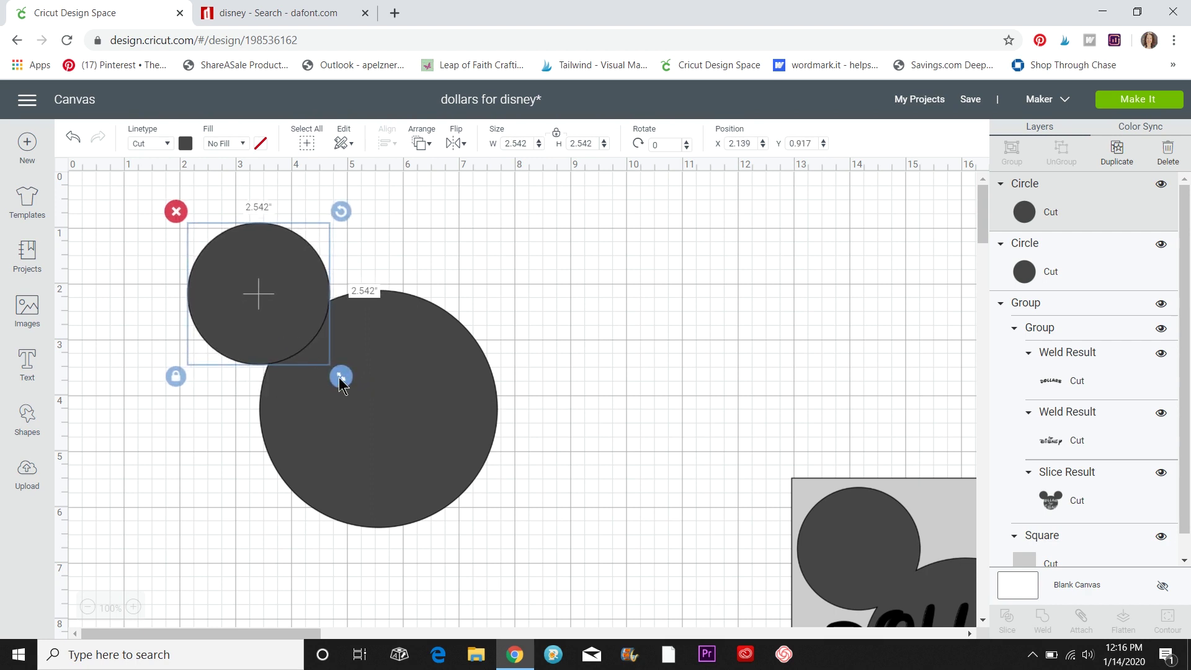
pyautogui.moveTo(339, 378); pyautogui.dragTo(335, 373)
pyautogui.moveTo(271, 304); pyautogui.dragTo(275, 306)
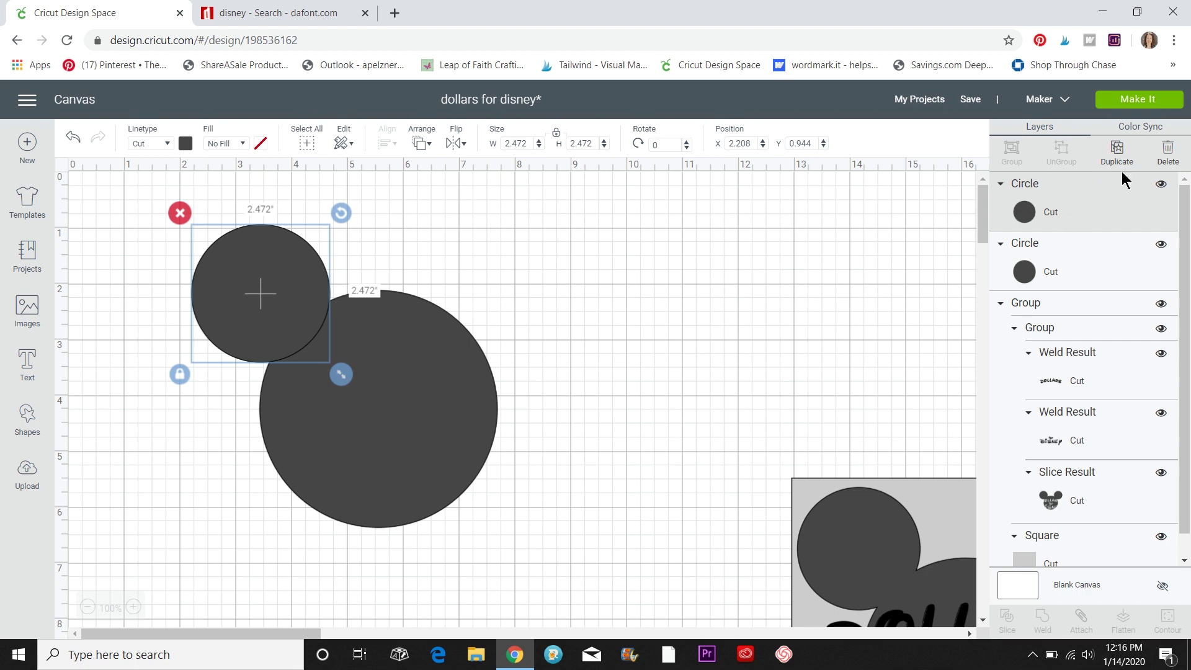
# Step: Duplicate the ear circle and place the copy at the head's upper right
pyautogui.click(1120, 150)
pyautogui.moveTo(325, 316); pyautogui.dragTo(531, 292)
pyautogui.click(739, 294)
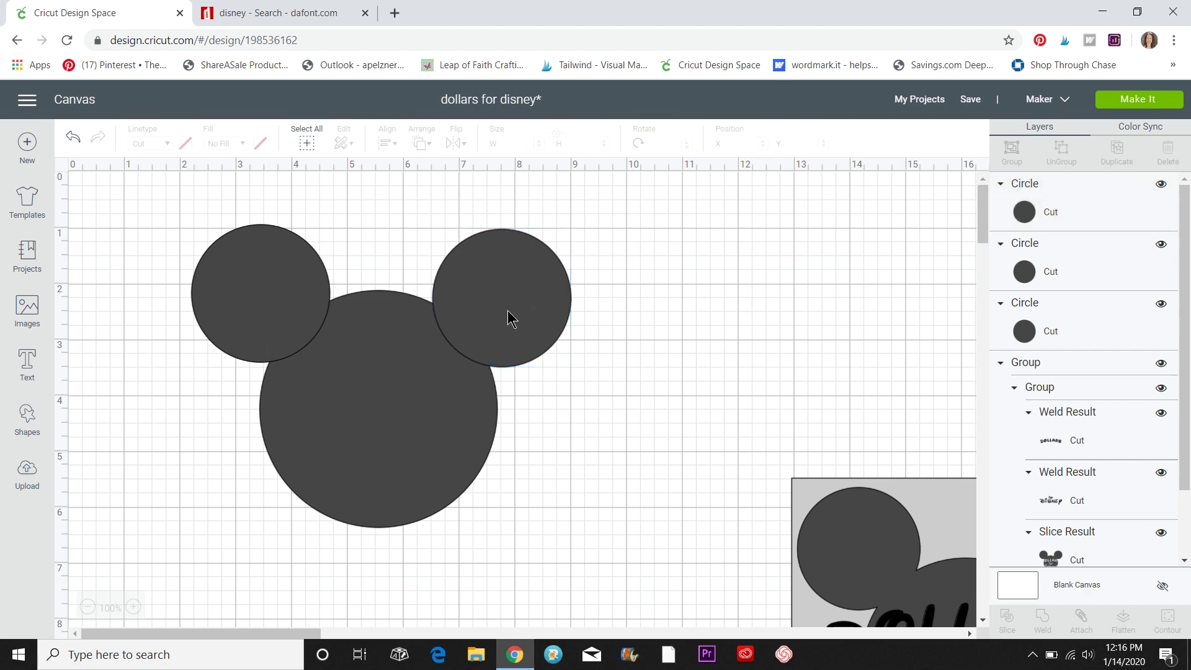
# Step: Align the two ear circles along their bottom edges
pyautogui.click(248, 267)
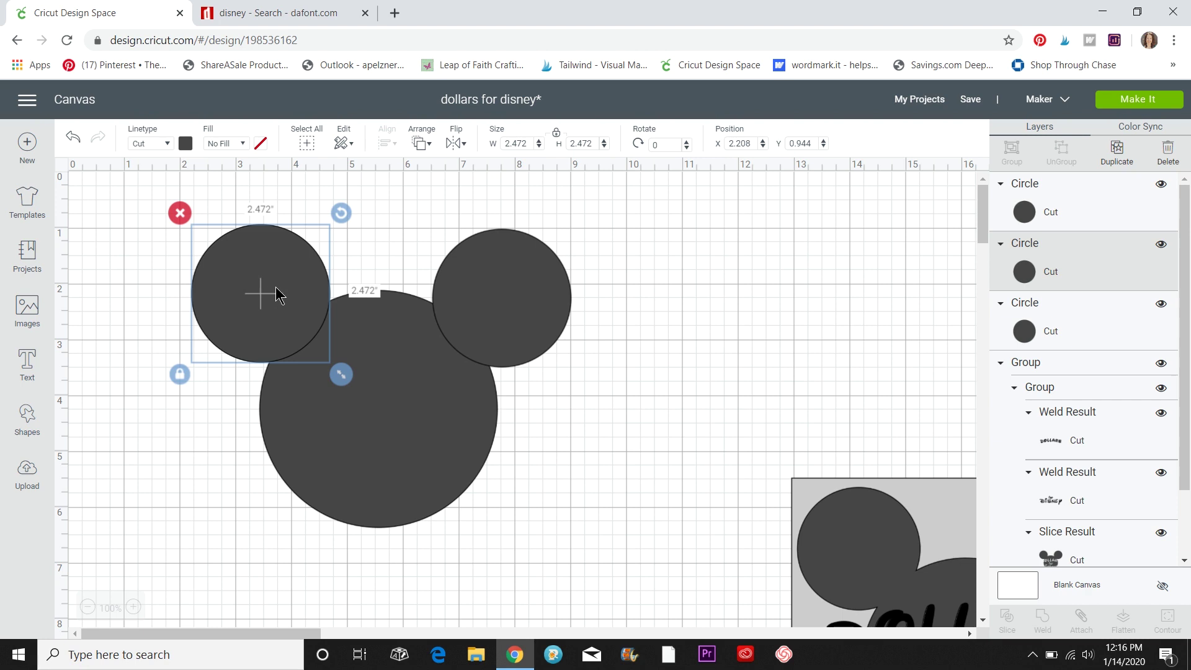
pyautogui.keyDown('shift'); pyautogui.click(521, 303); pyautogui.keyUp('shift')
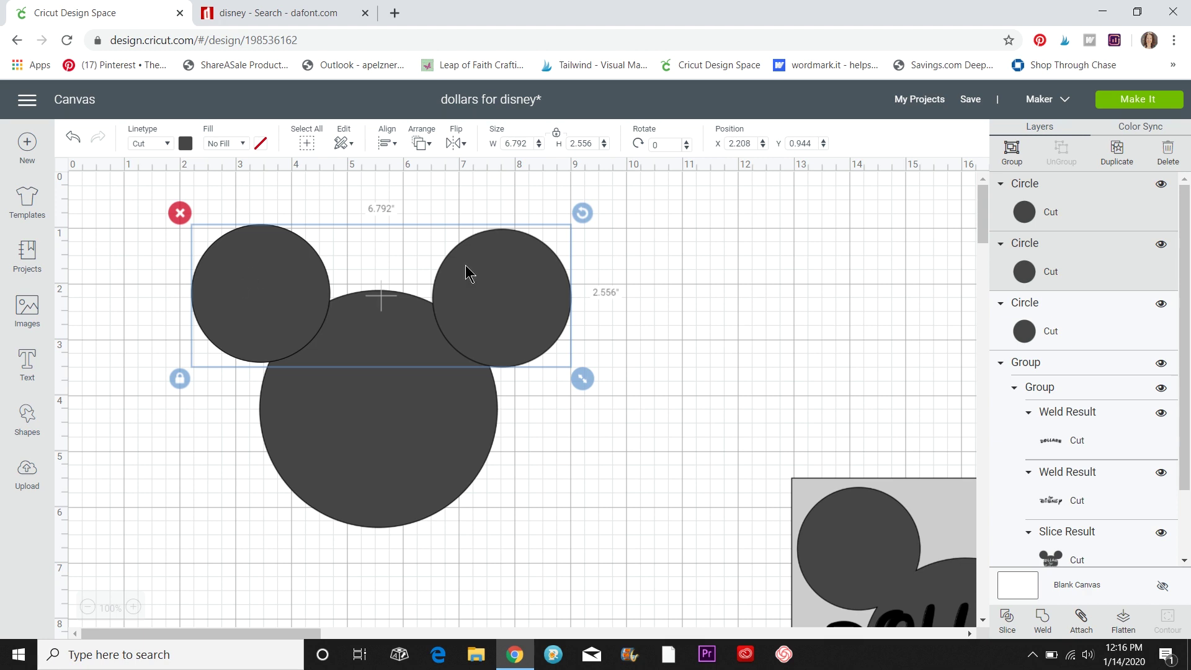
pyautogui.click(393, 149)
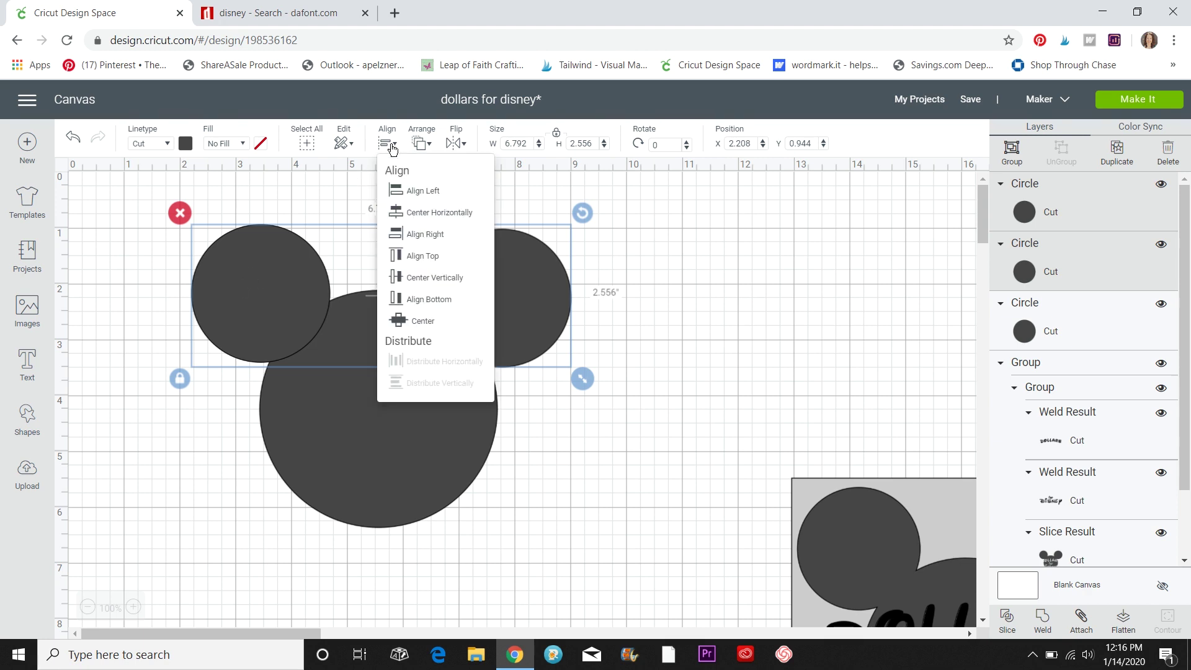
pyautogui.click(438, 300)
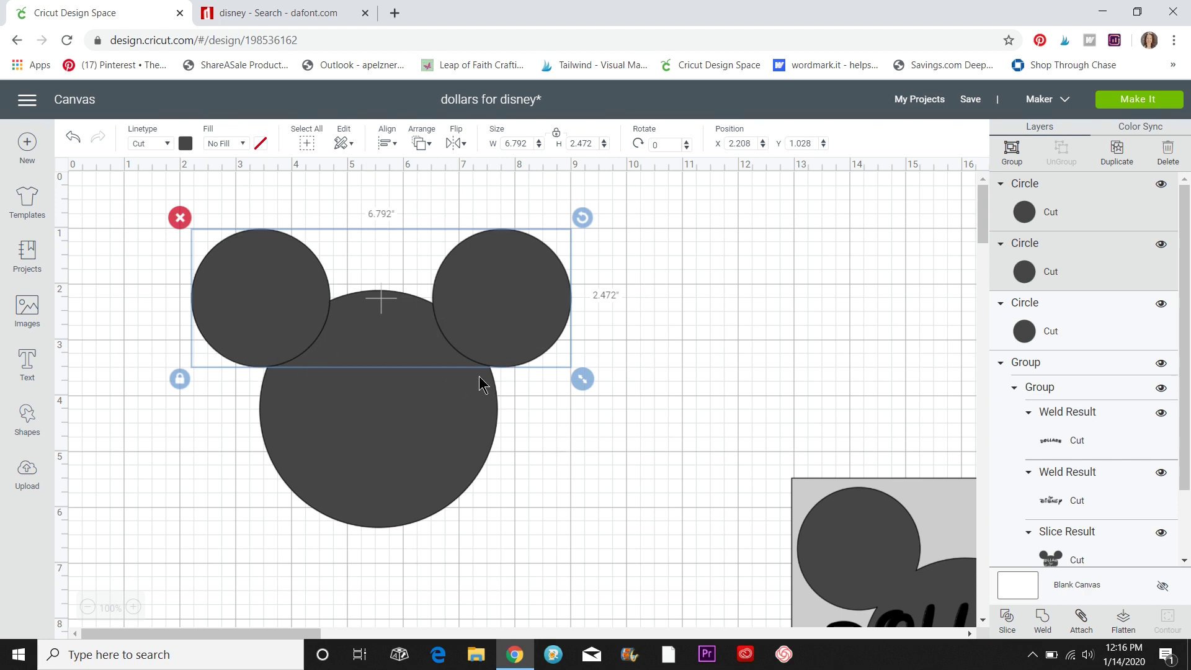
pyautogui.click(687, 407)
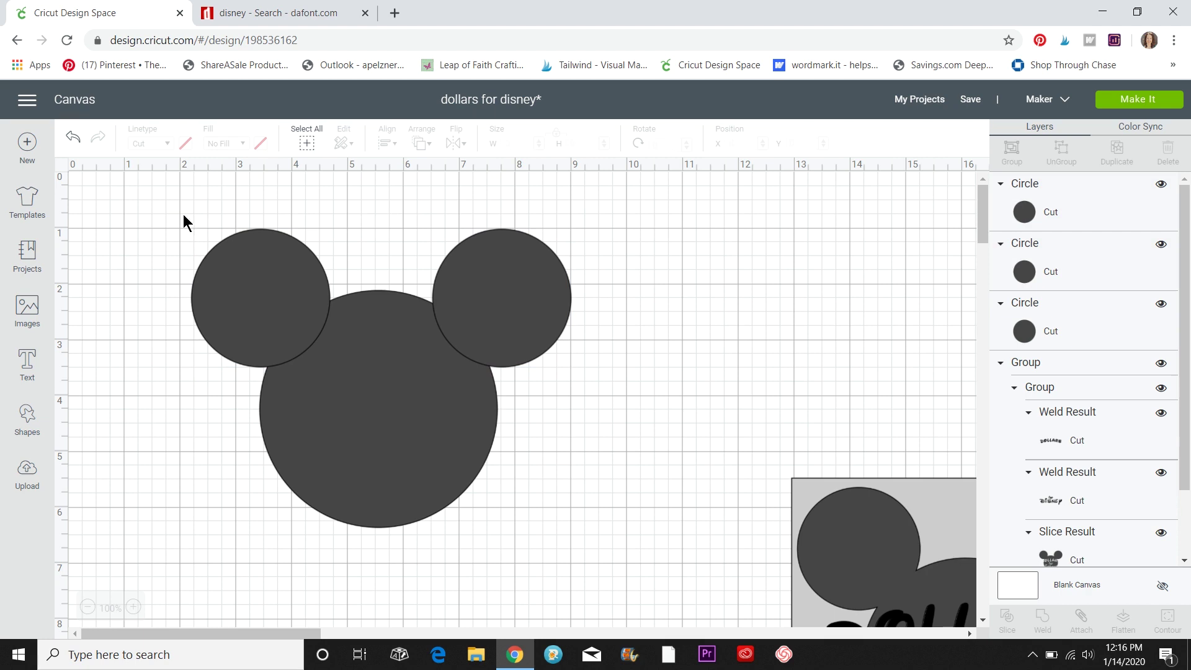
# Step: Weld the head and both ears into one mouse shape and shift it slightly down and to the right
pyautogui.moveTo(163, 199); pyautogui.dragTo(600, 544)
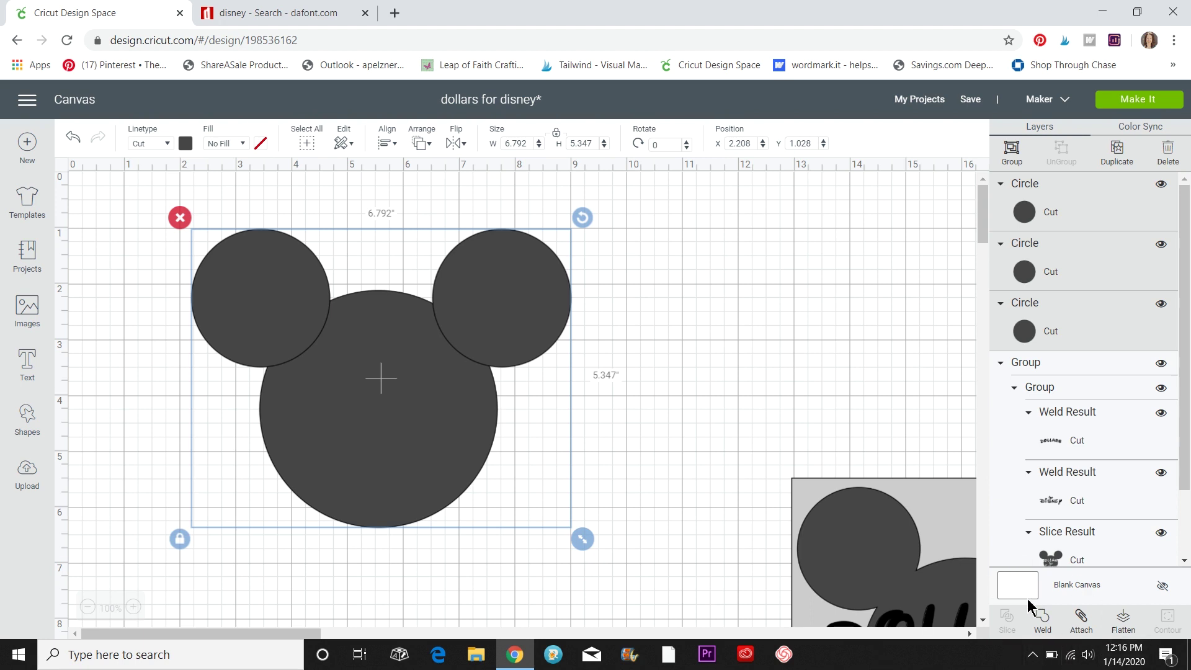
pyautogui.click(1044, 620)
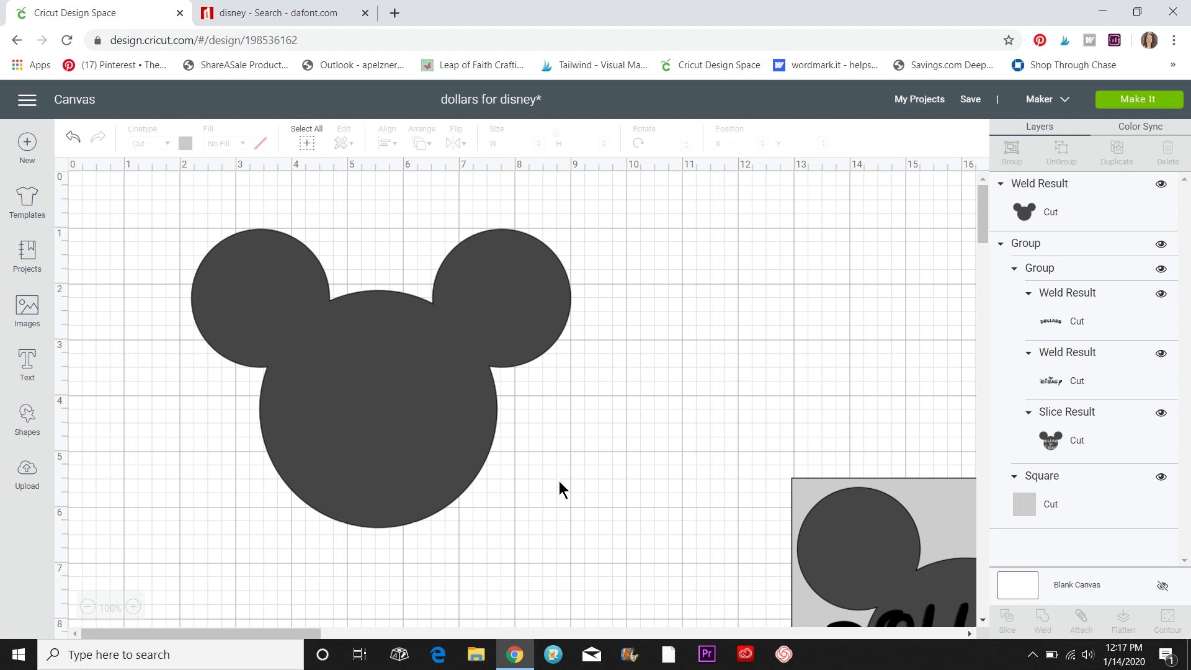
pyautogui.scroll(-1, 569, 491)
pyautogui.scroll(1, 571, 492)
pyautogui.moveTo(335, 389); pyautogui.dragTo(357, 407)
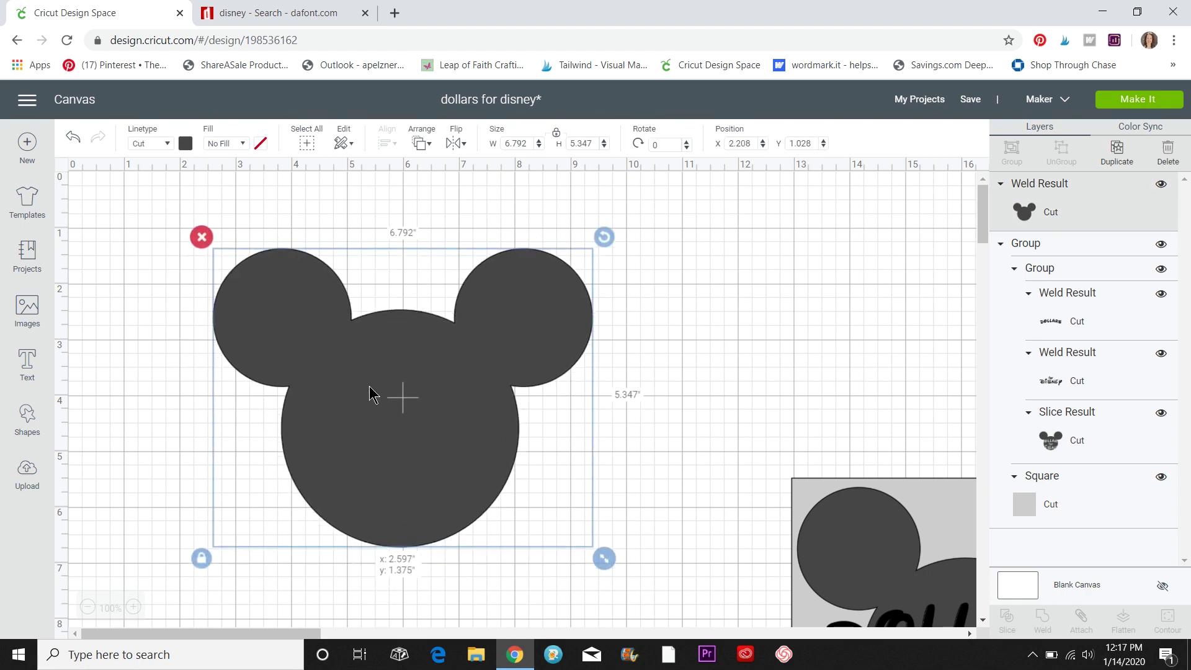
pyautogui.click(703, 389)
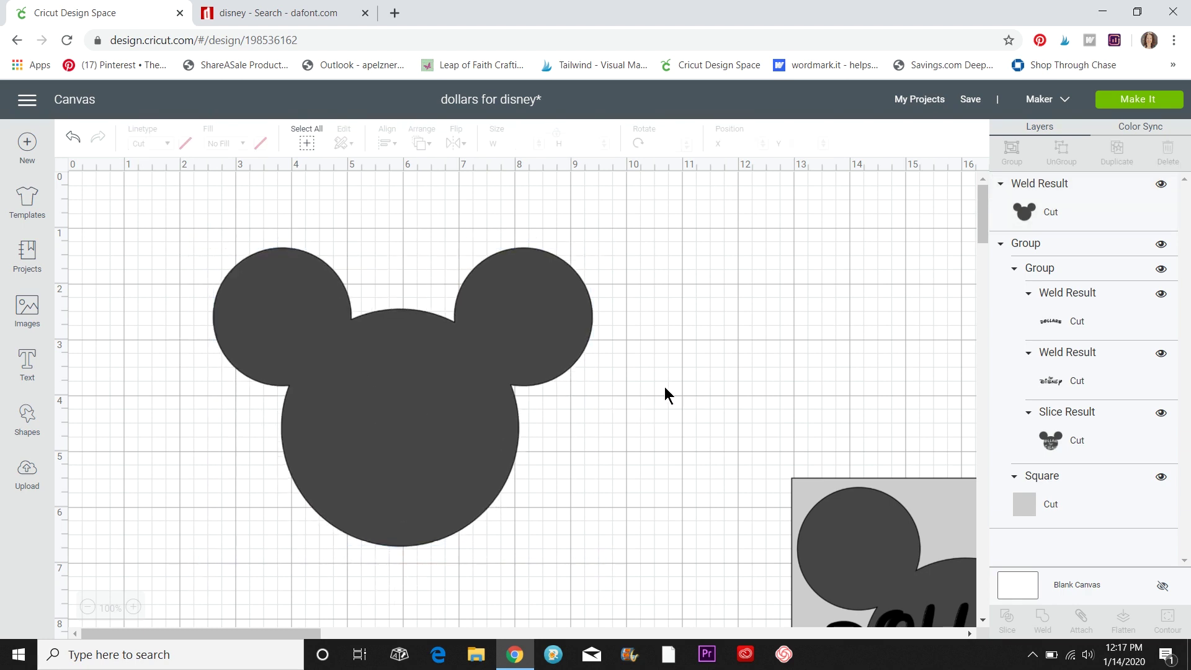
# Step: Add the text "DOLLARS" in capital letters to the canvas
pyautogui.click(27, 365)
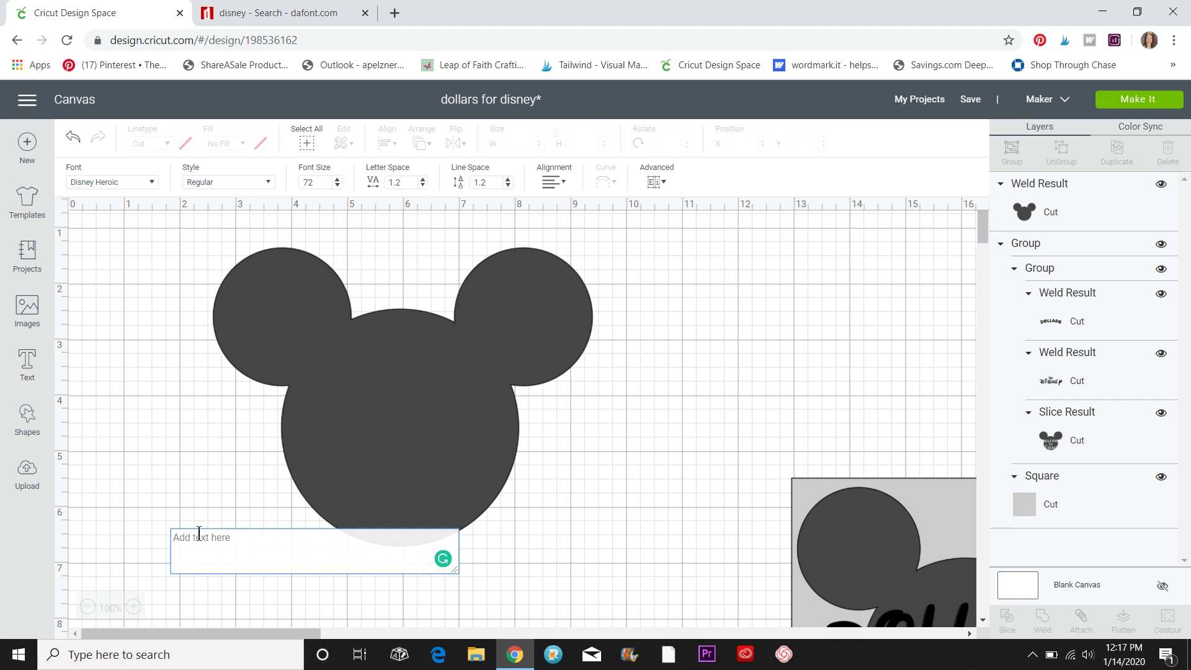
pyautogui.write('DoLLA')
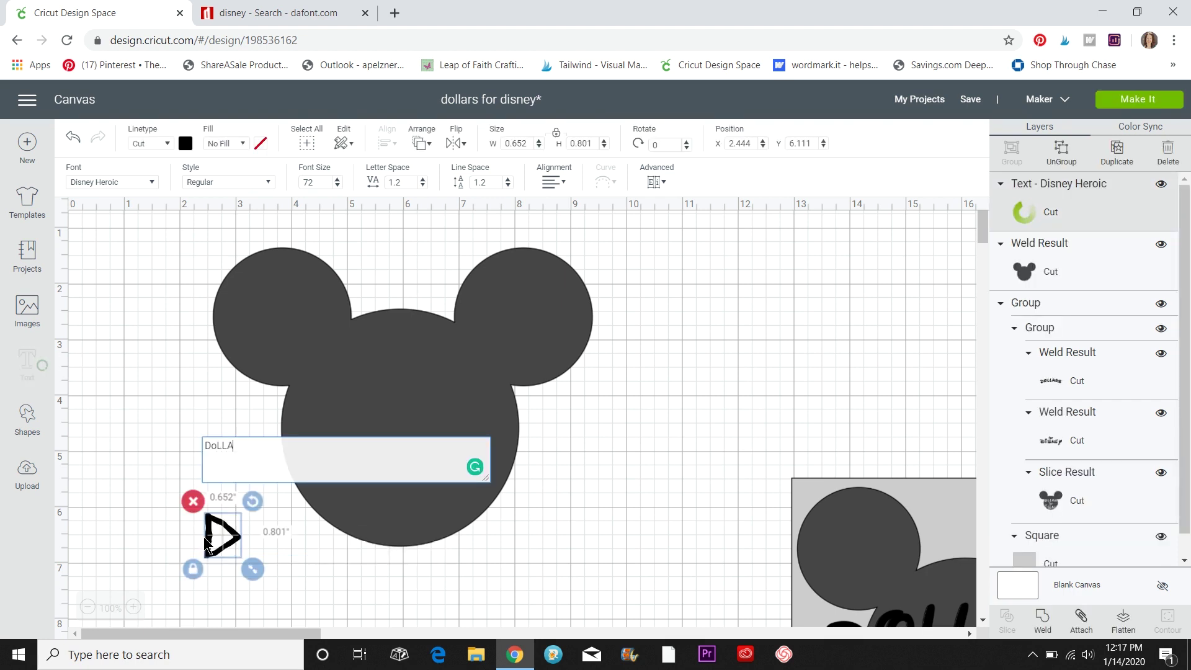
pyautogui.press('BackSpace')
pyautogui.press('BackSpace')
pyautogui.press('BackSpace')
pyautogui.press('BackSpace')
pyautogui.write('OLLARS')
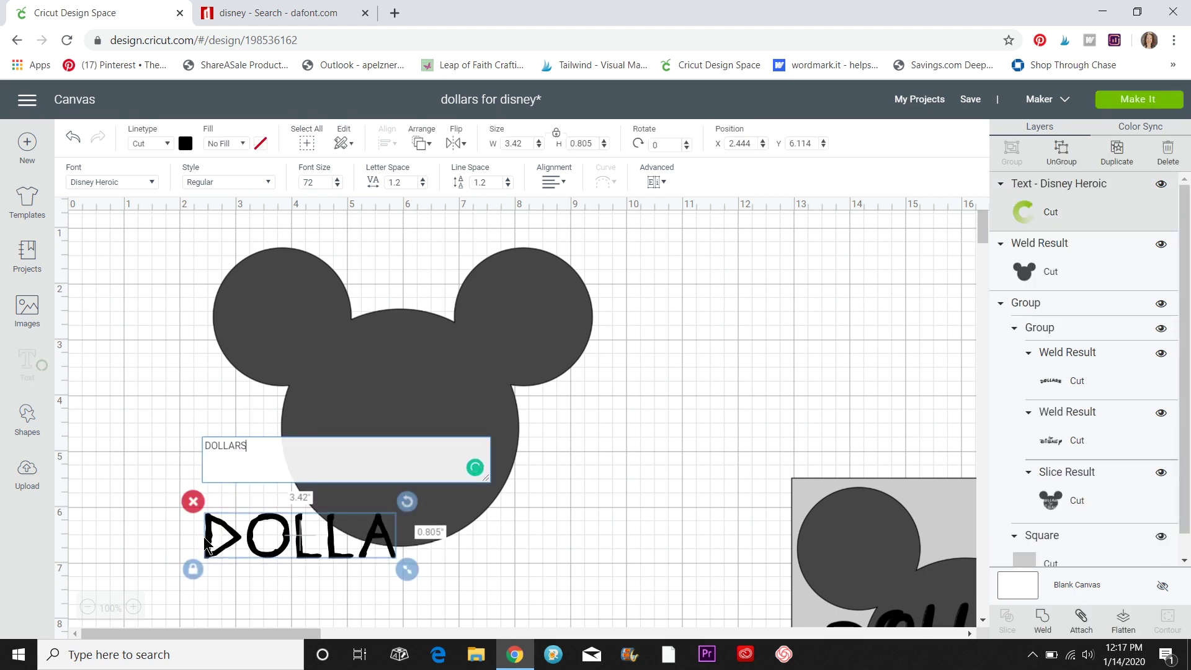
# Step: Search the fonts for "walt" and set the "DOLLARS" text to Waltograph UI
pyautogui.click(153, 184)
pyautogui.click(675, 149)
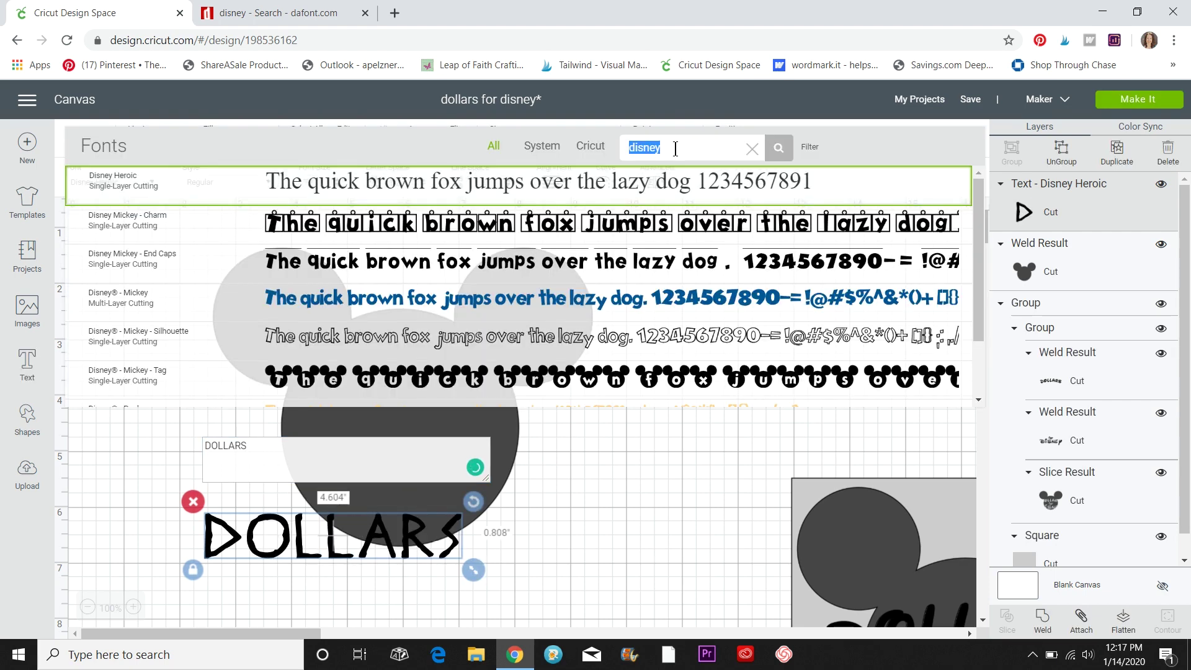
pyautogui.write('walt')
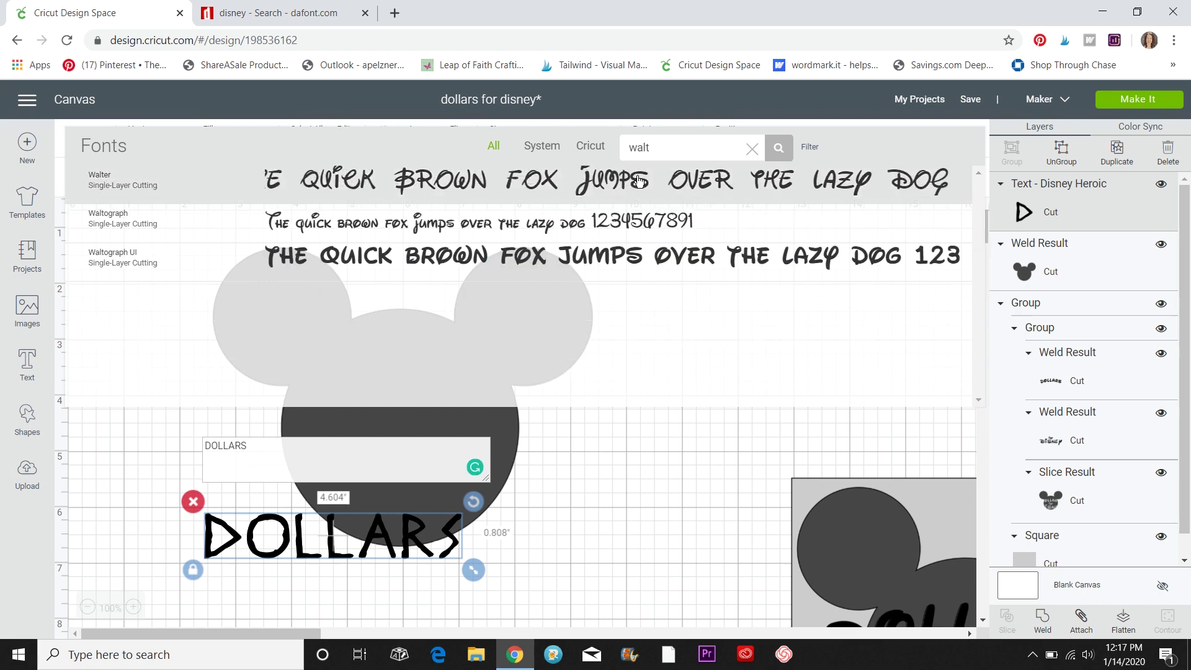
pyautogui.click(633, 256)
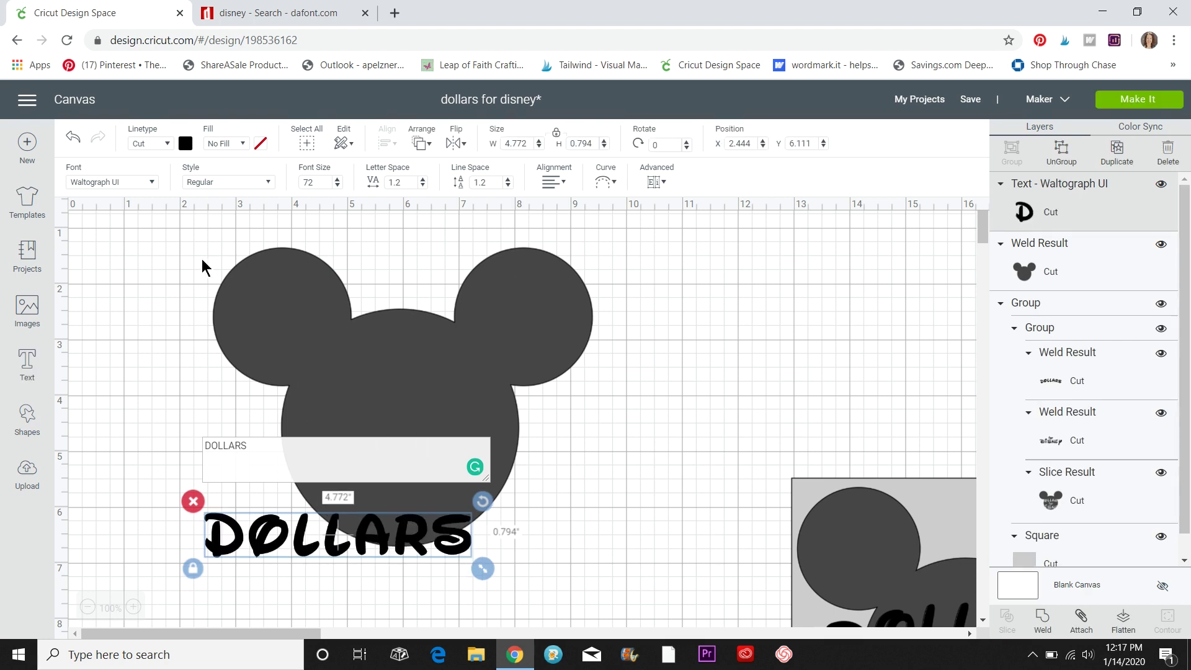
pyautogui.click(151, 182)
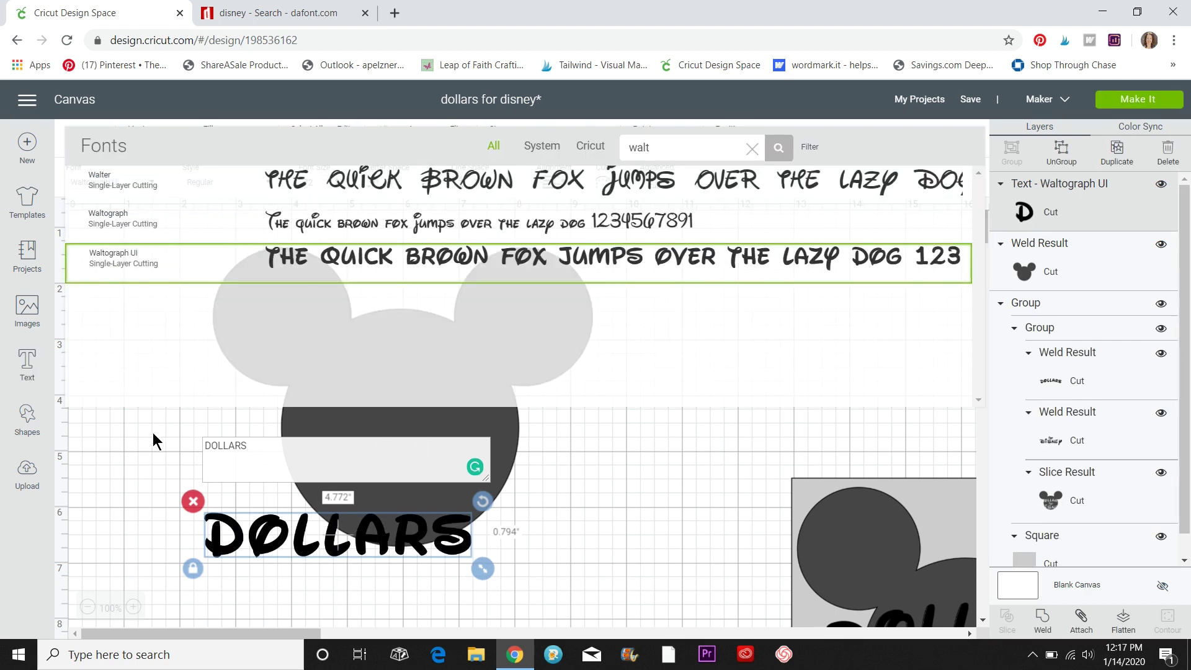
pyautogui.click(128, 461)
# Step: Move "DOLLARS" across the middle of the mouse head and enlarge it to about 5.01 inches wide
pyautogui.moveTo(339, 540); pyautogui.dragTo(397, 420)
pyautogui.moveTo(548, 460); pyautogui.dragTo(561, 460)
pyautogui.moveTo(481, 433); pyautogui.dragTo(467, 427)
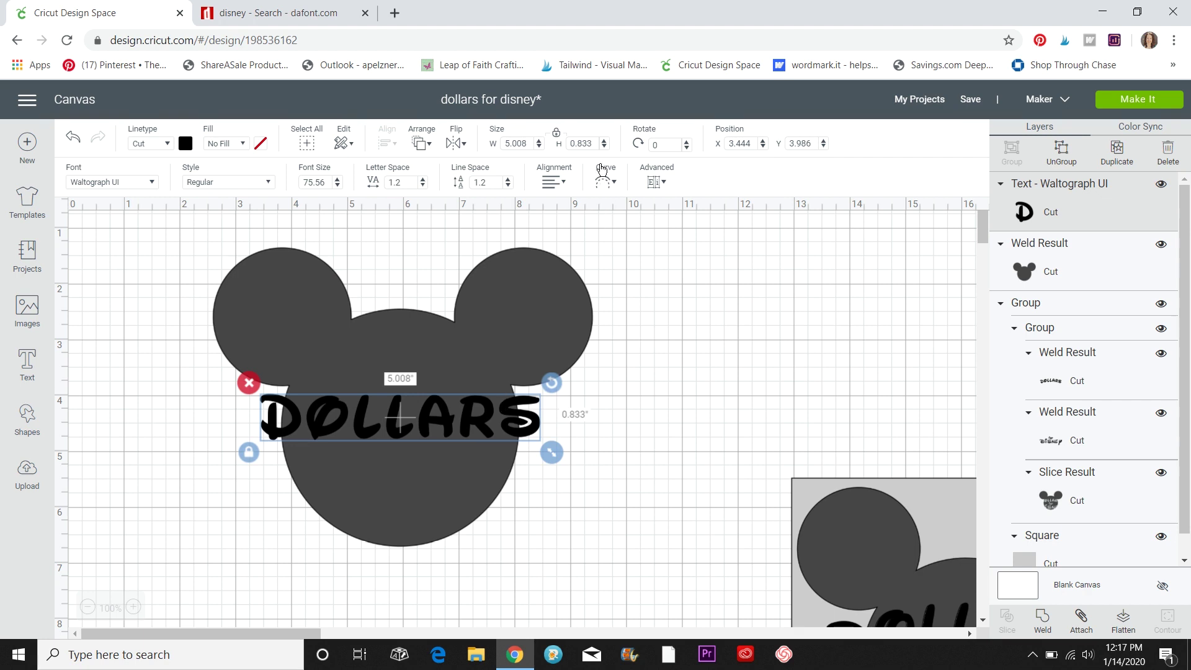
# Step: Curve the "DOLLARS" text into a gentle upward arch and nudge it slightly up on the mouse head
pyautogui.click(605, 181)
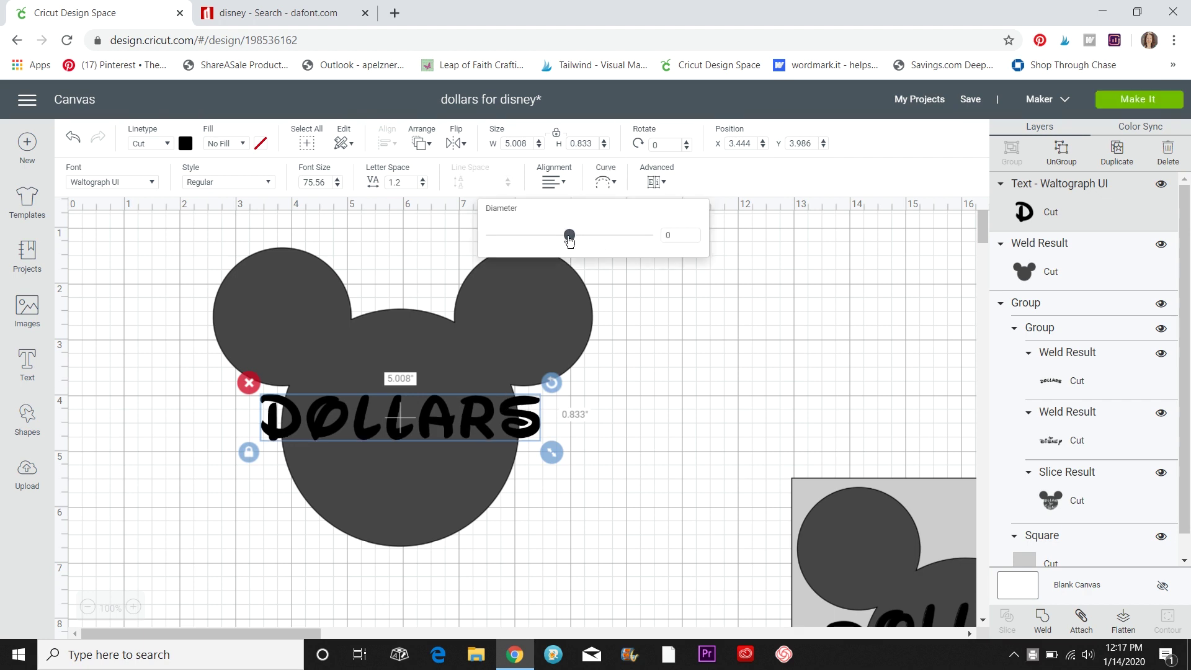
pyautogui.moveTo(572, 242); pyautogui.dragTo(596, 241)
pyautogui.click(703, 403)
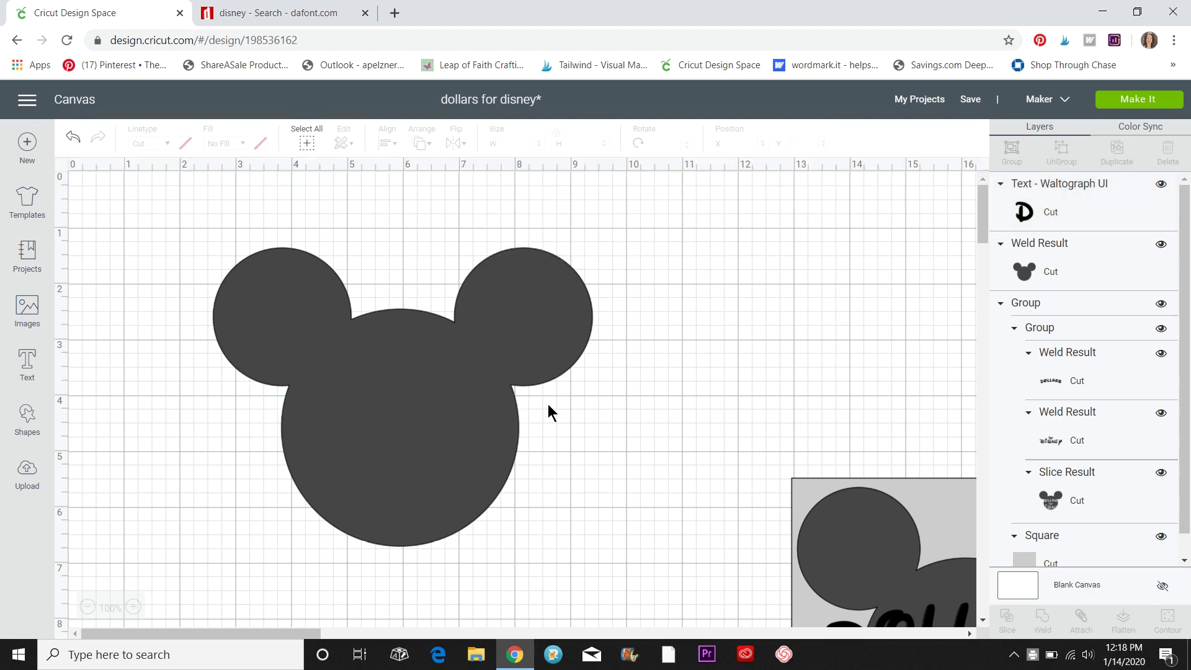
pyautogui.click(449, 417)
pyautogui.moveTo(449, 416); pyautogui.dragTo(449, 411)
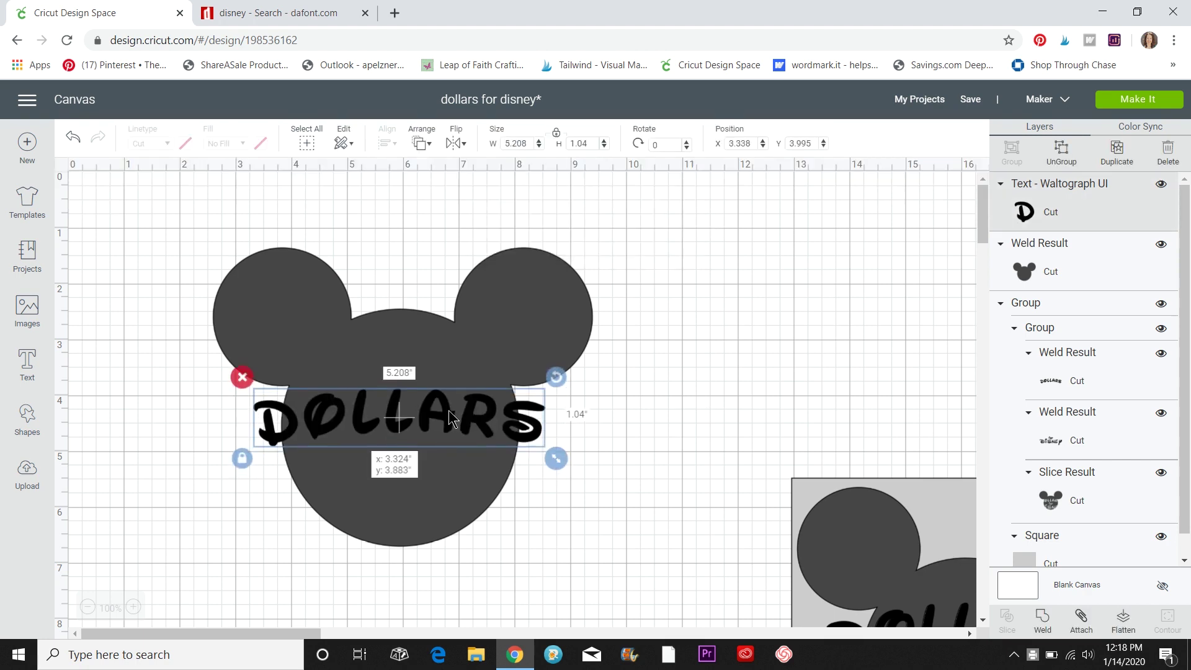
pyautogui.click(649, 428)
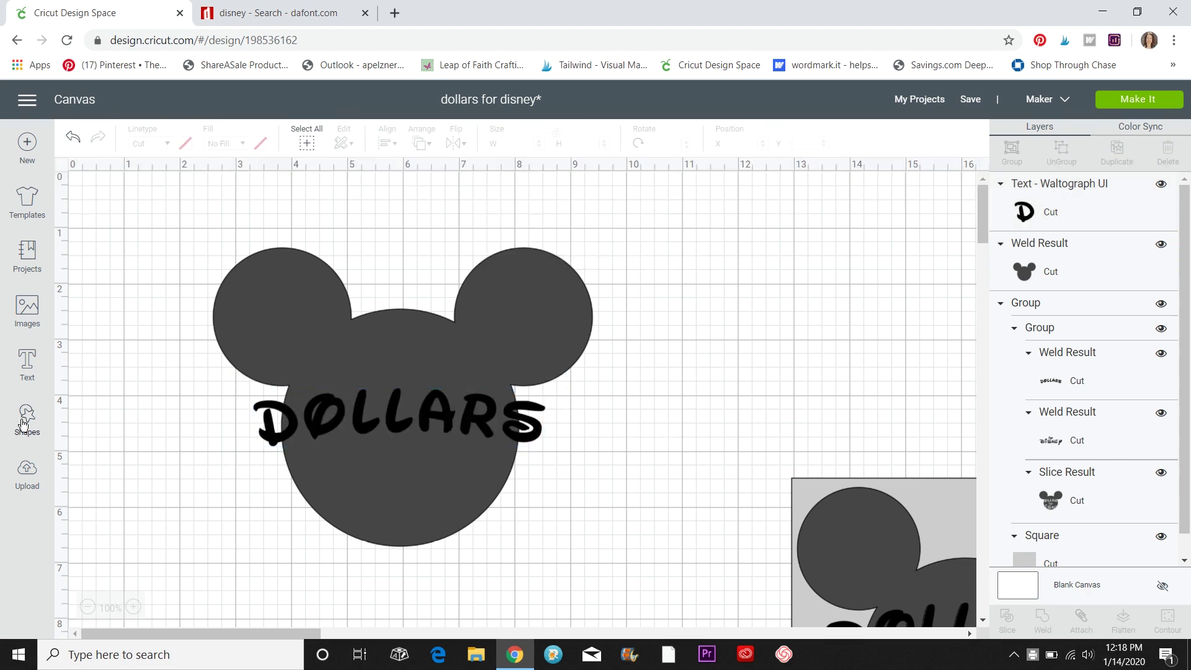
# Step: Add the text "for" and set its font to Mouse Memoirs
pyautogui.click(28, 365)
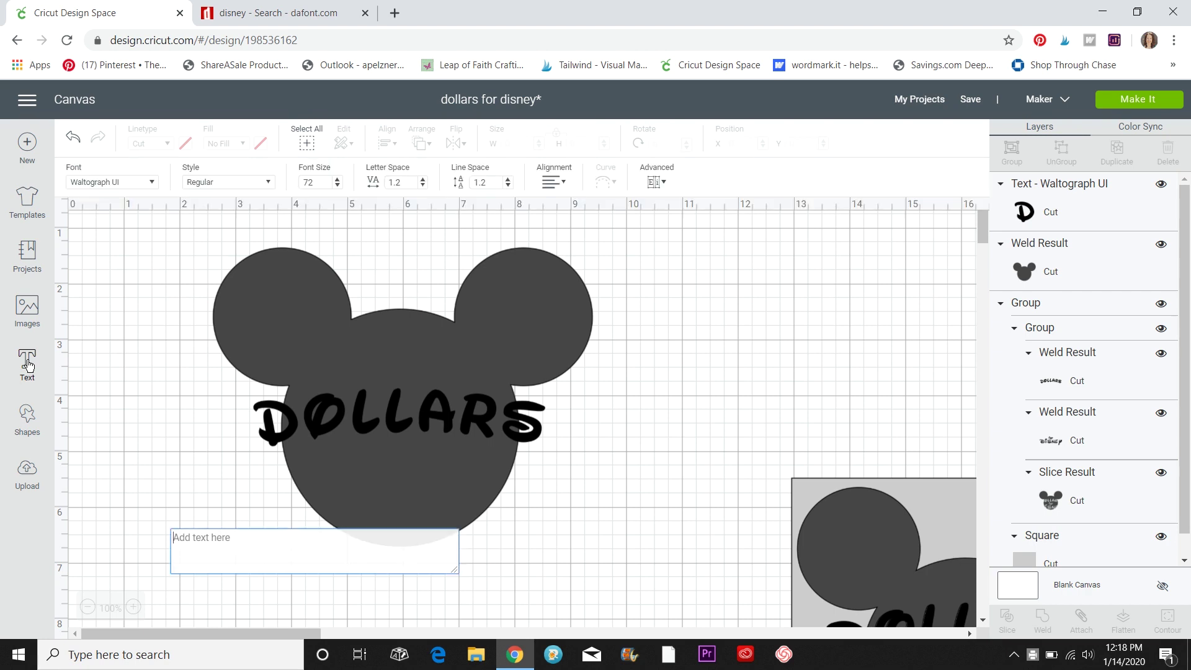
pyautogui.write('for')
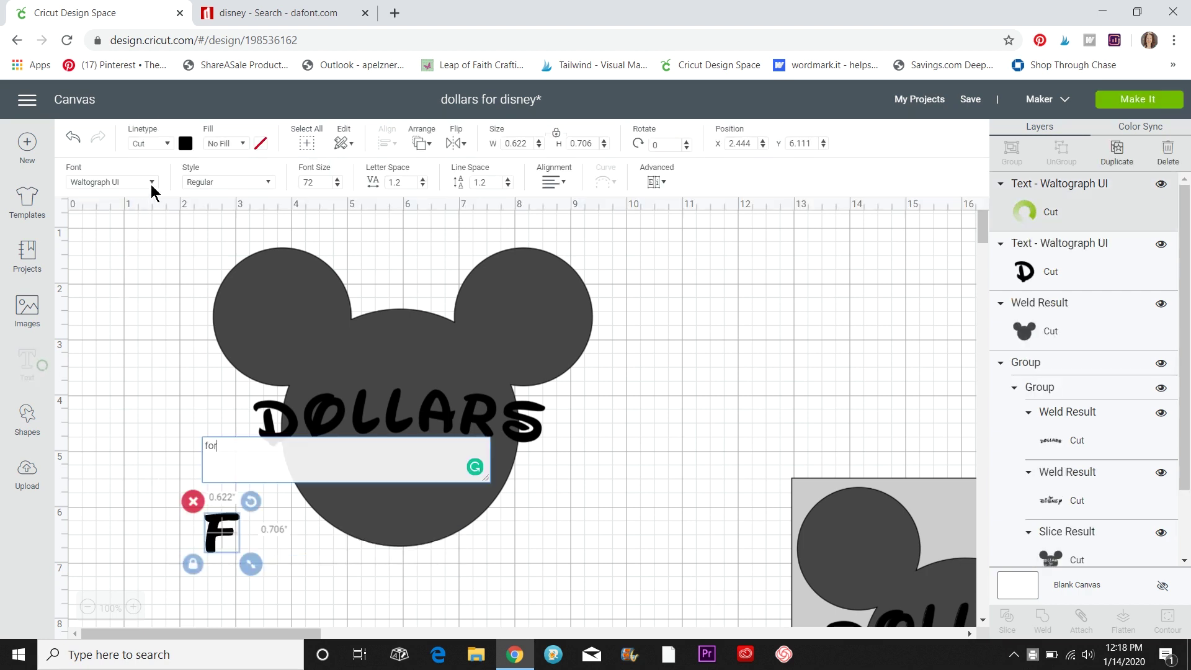
pyautogui.click(112, 182)
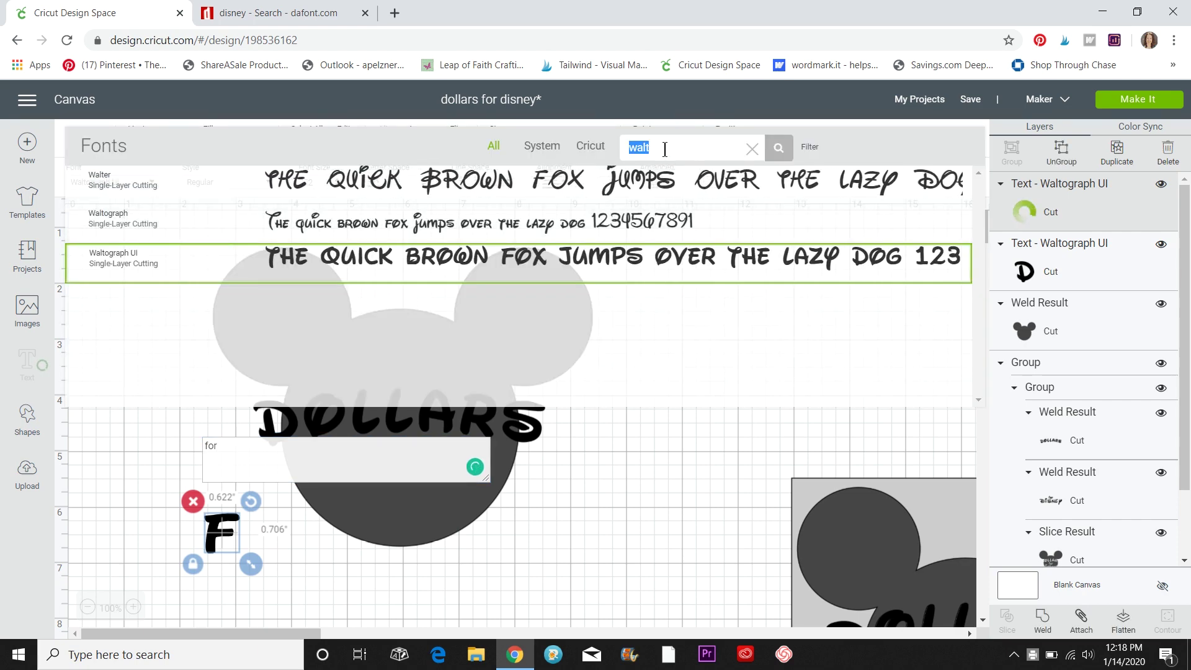
pyautogui.write('mouse')
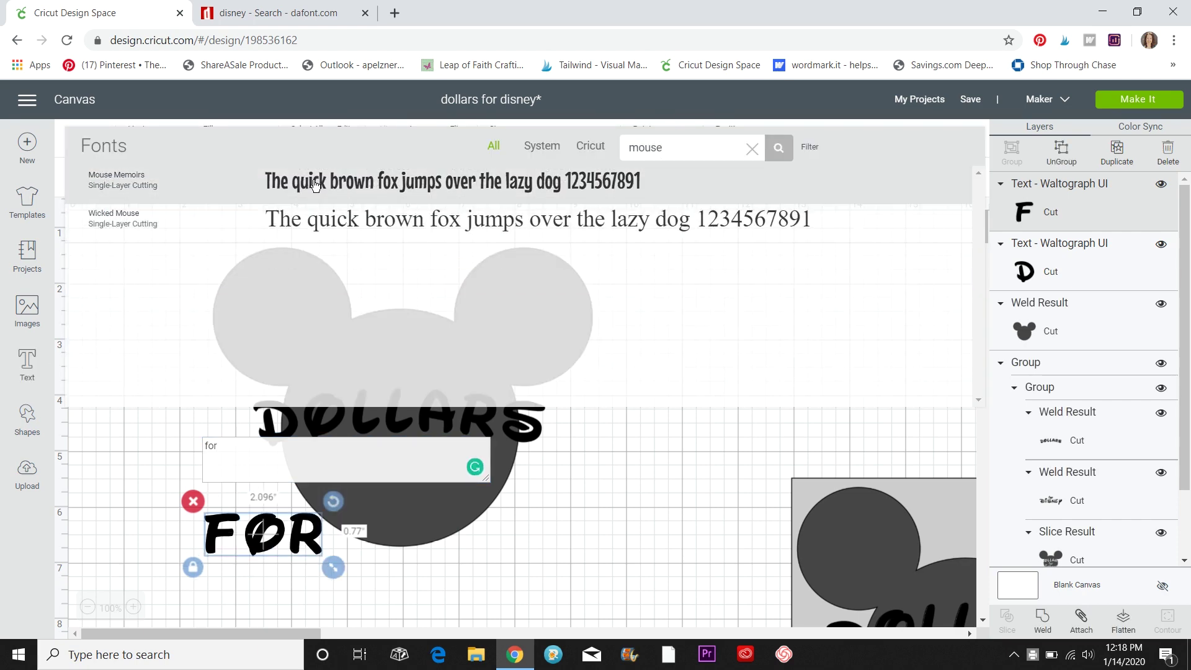
pyautogui.click(124, 180)
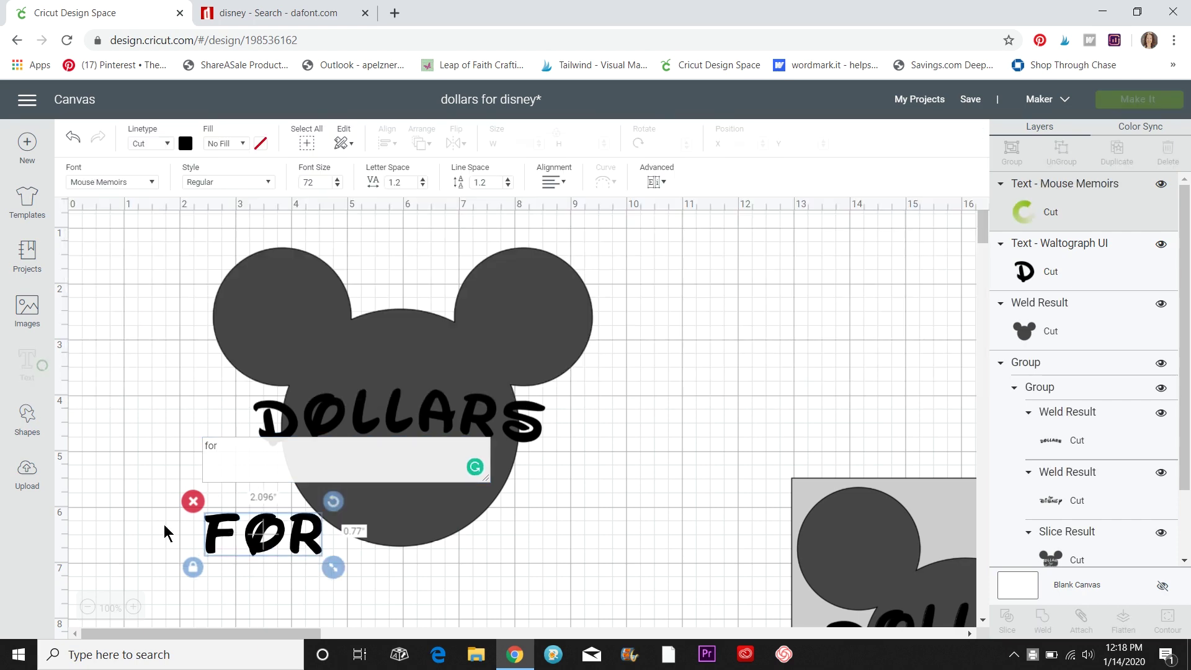
# Step: Place "for" on the mouse head centred beneath "DOLLARS" and shift the mouse shape slightly to the left
pyautogui.click(236, 546)
pyautogui.moveTo(236, 546); pyautogui.dragTo(432, 487)
pyautogui.click(400, 461)
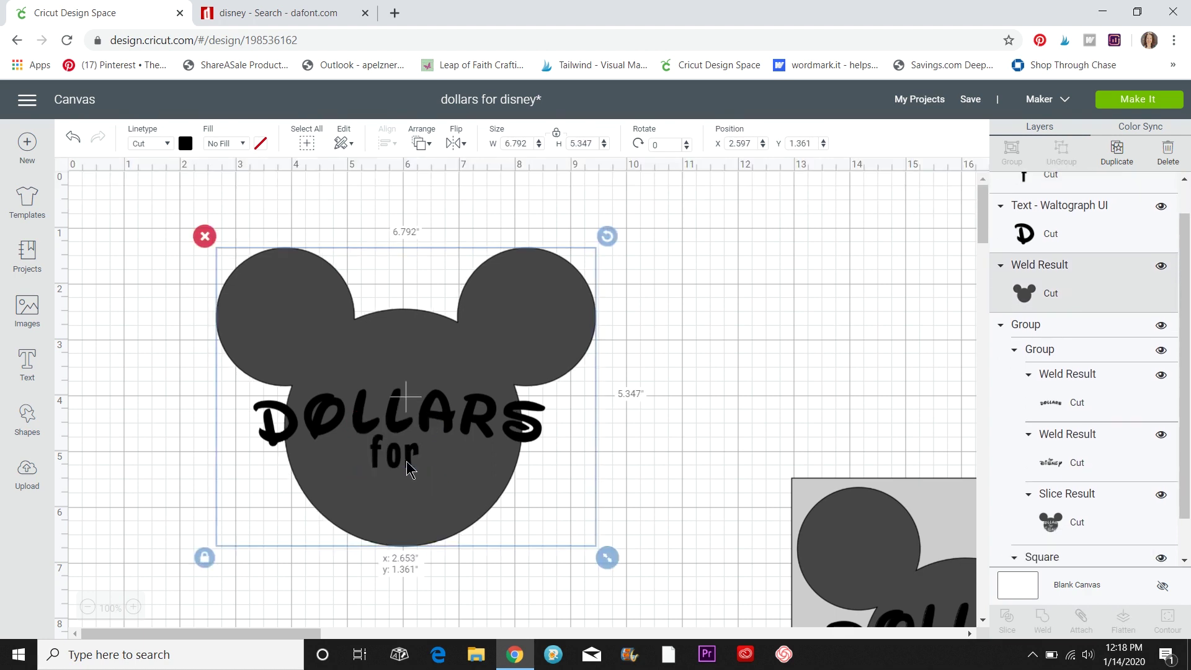
pyautogui.click(138, 448)
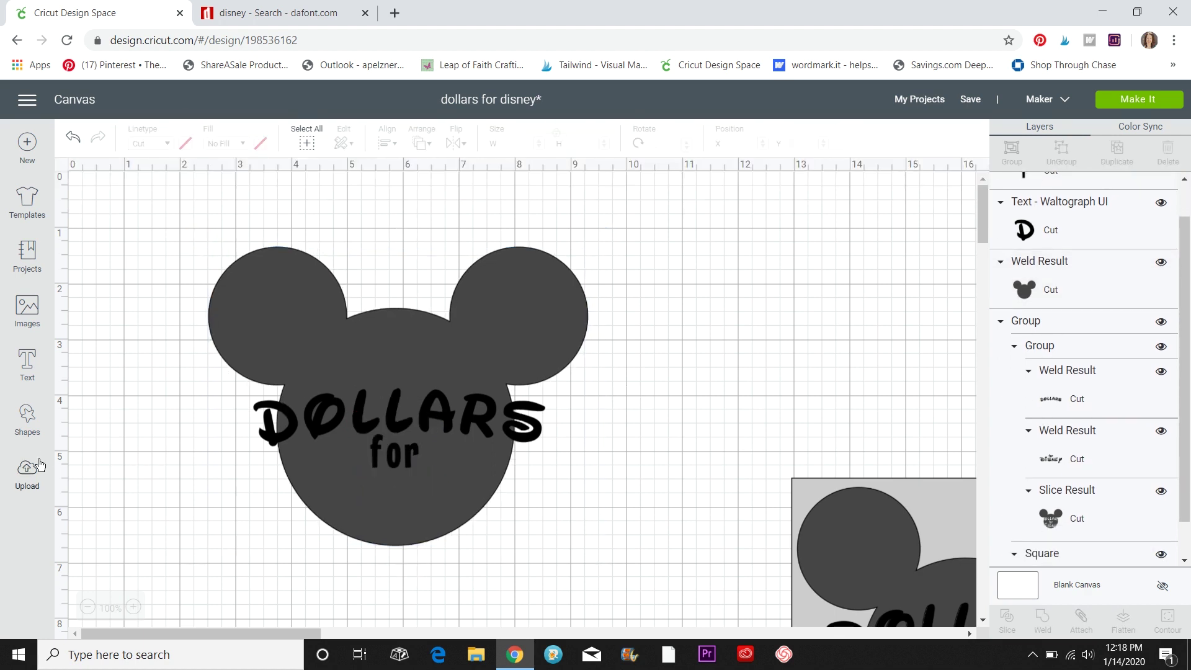
# Step: Add the text "DISNEY" in capitals and set its font to Walter
pyautogui.click(29, 369)
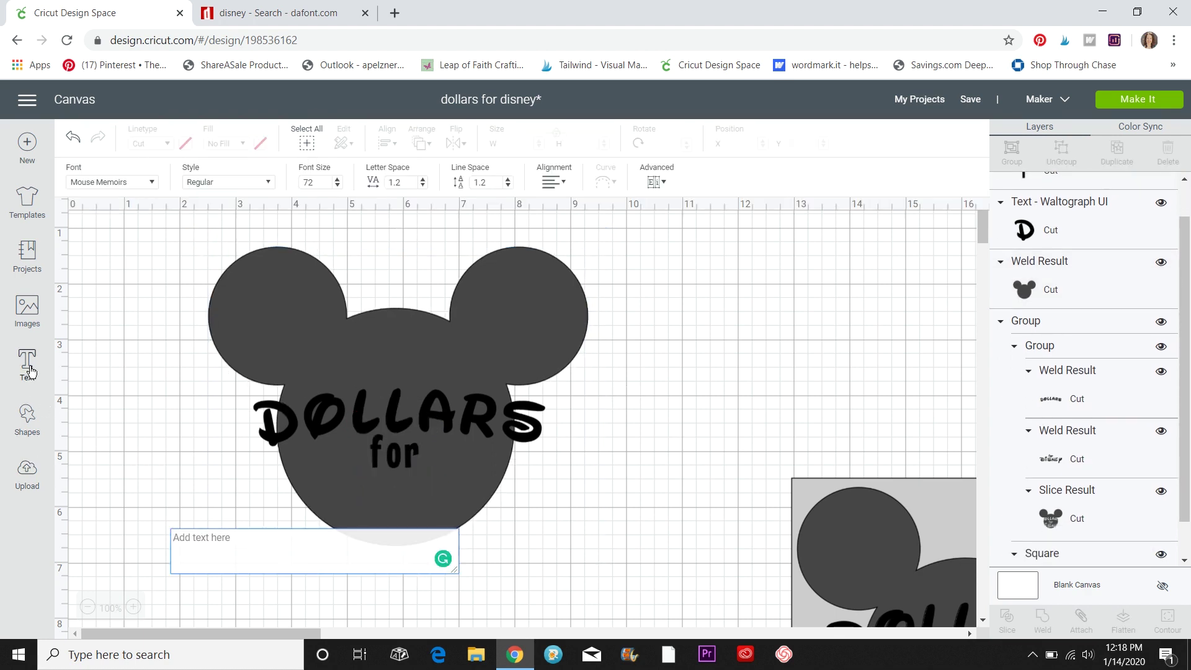
pyautogui.write('DISNE')
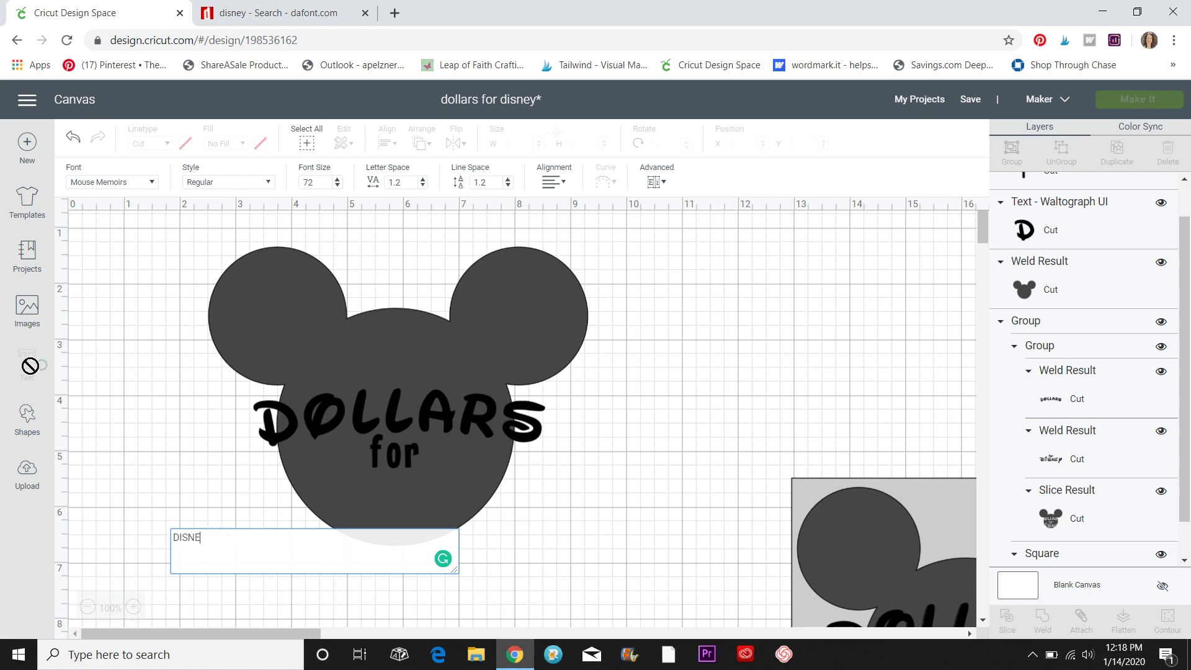
pyautogui.write('Y')
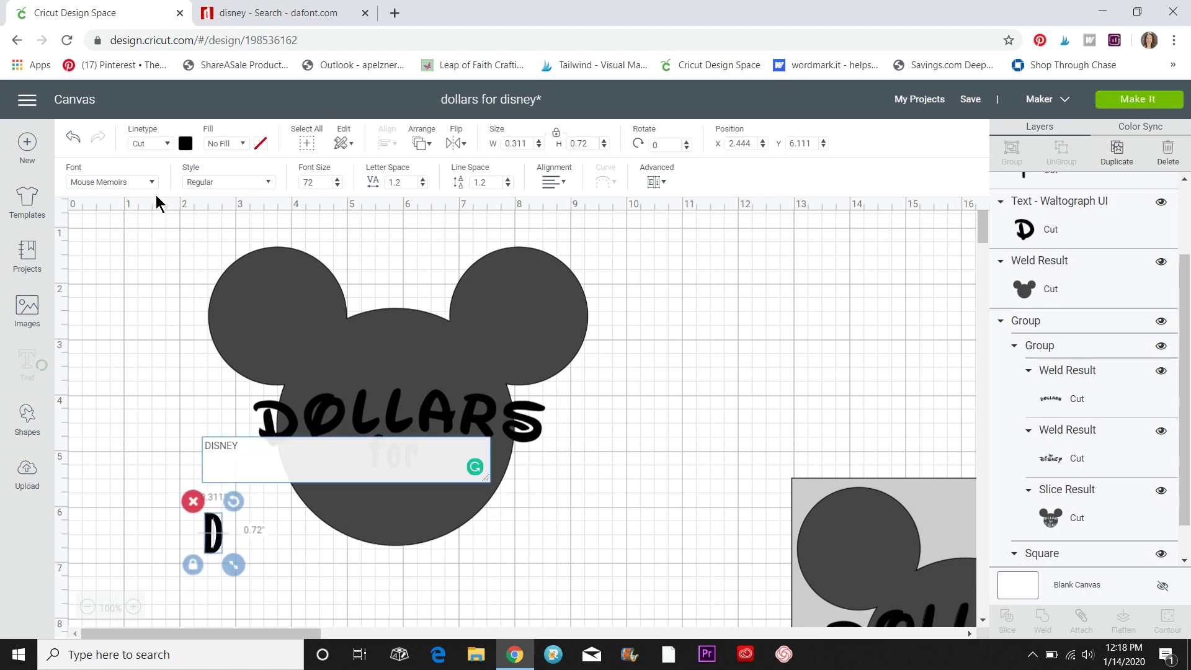
pyautogui.click(152, 186)
pyautogui.doubleClick(666, 154)
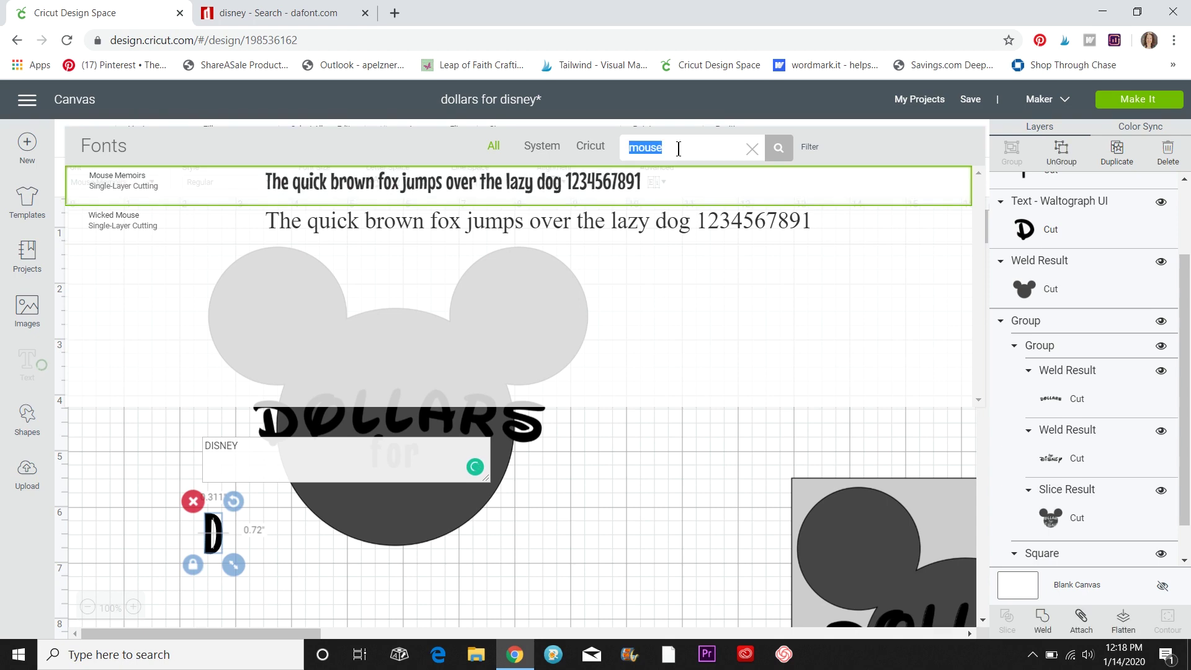
pyautogui.write('walt')
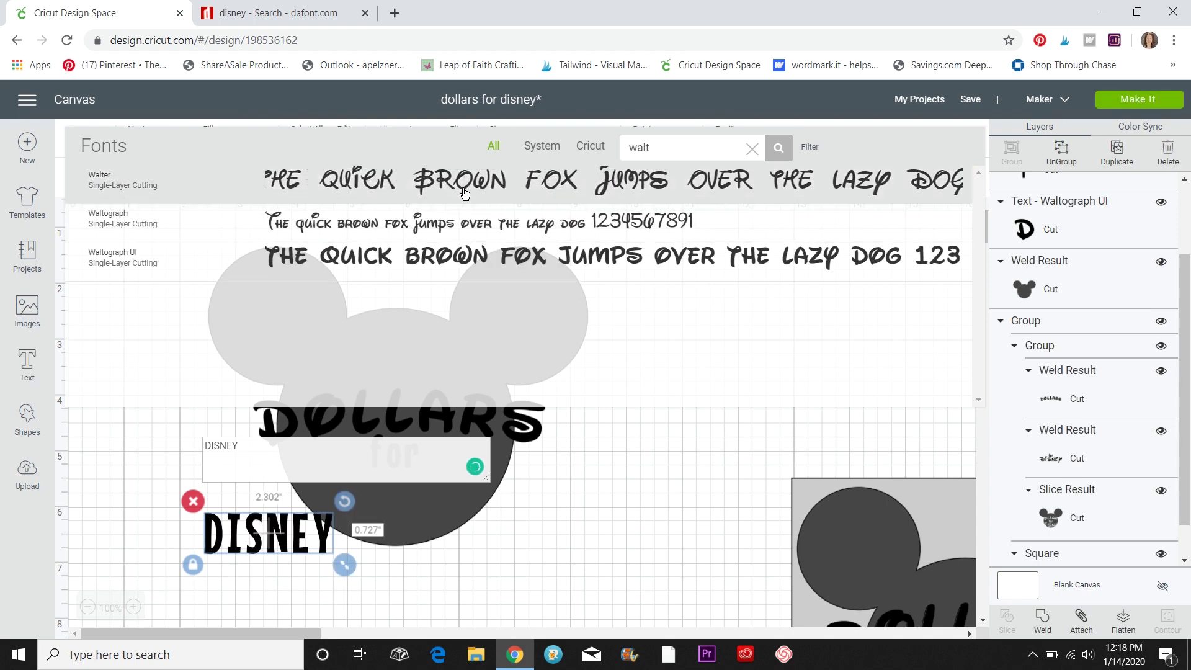
pyautogui.click(437, 180)
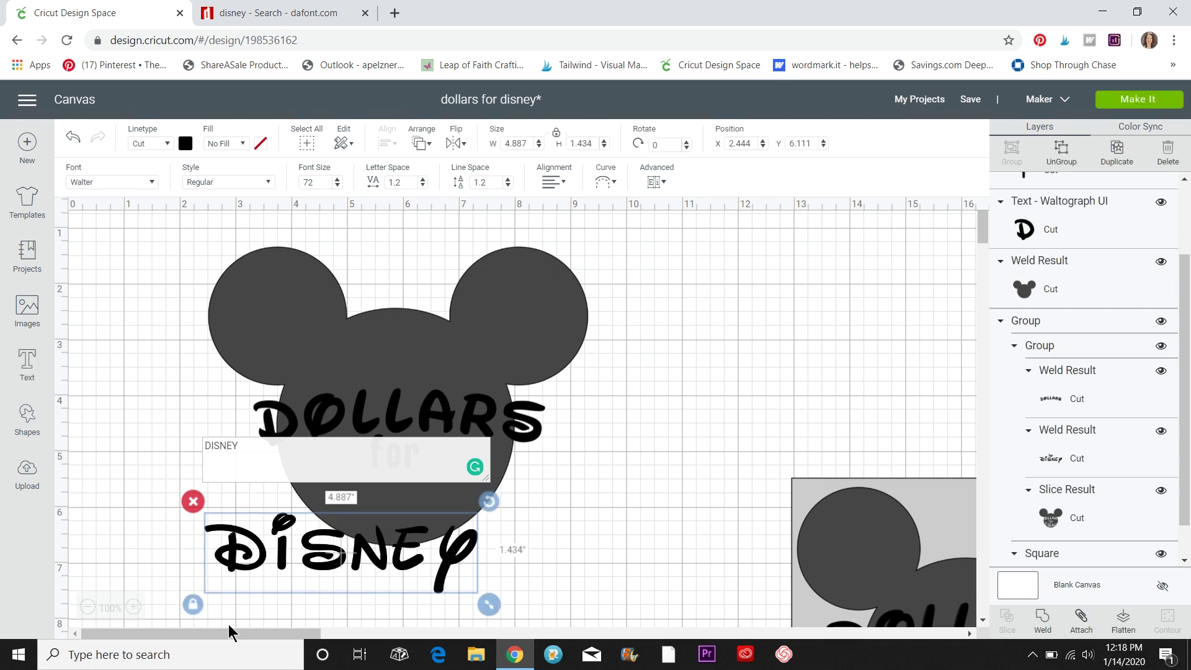
# Step: Place "DISNEY" beneath "for" on the mouse head and resize it to roughly the same width as "DOLLARS"
pyautogui.moveTo(370, 567); pyautogui.dragTo(419, 517)
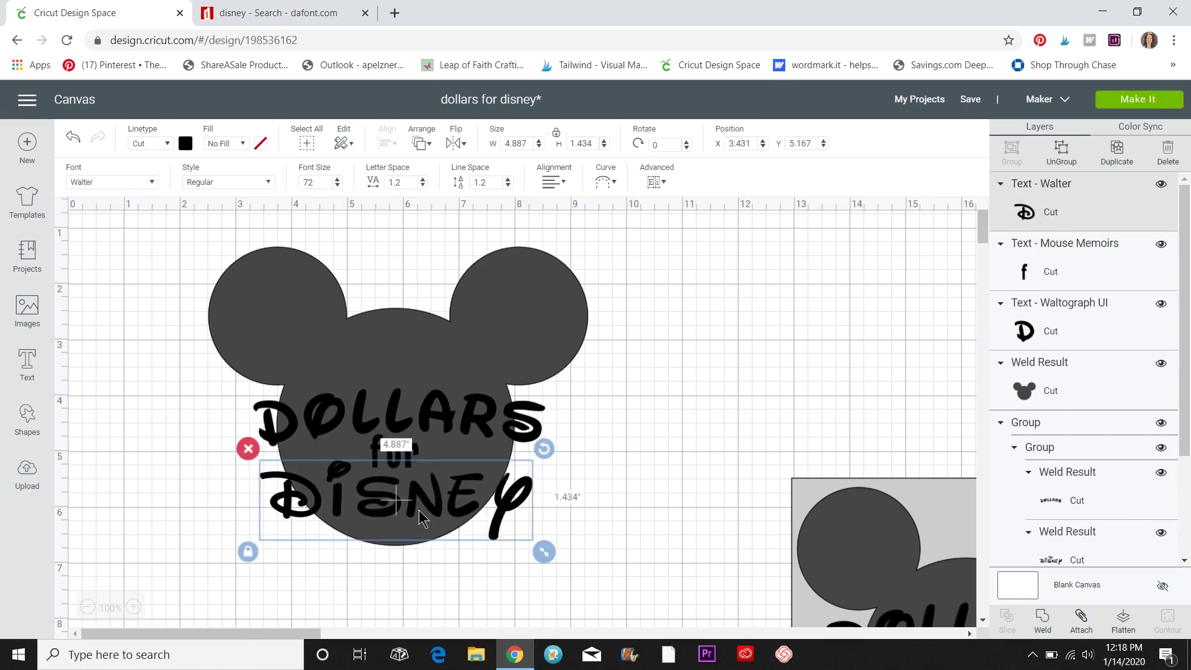
pyautogui.moveTo(544, 551); pyautogui.dragTo(531, 550)
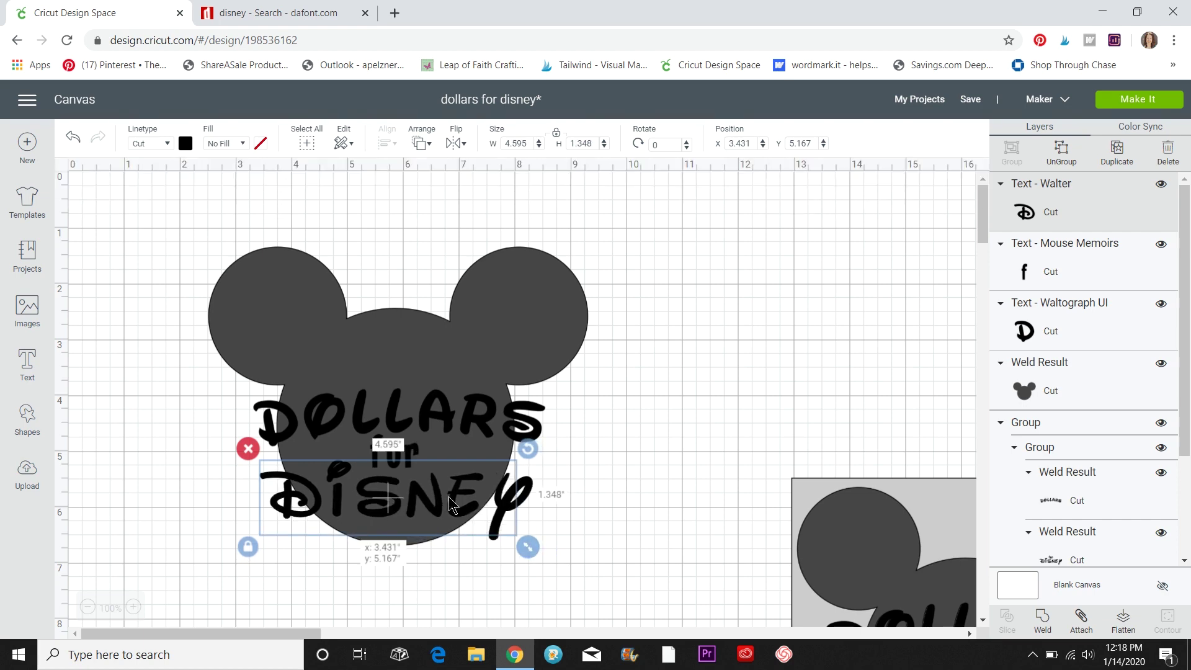
pyautogui.scroll(-4, 308, 615)
pyautogui.hscroll(4, 309, 608)
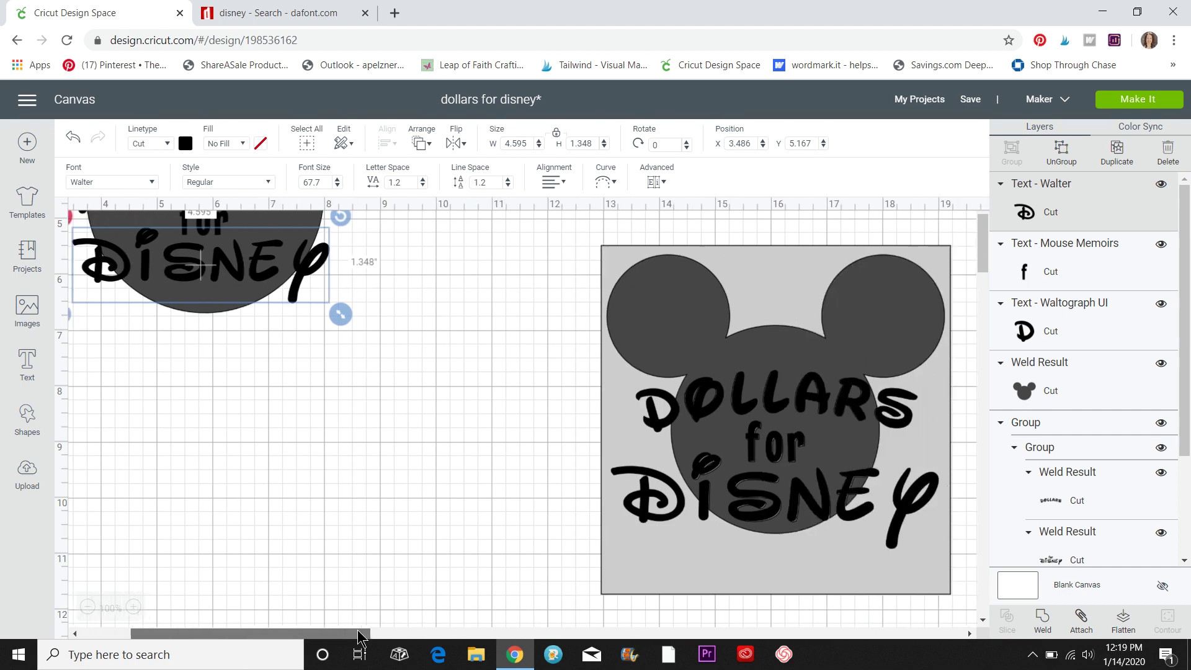
pyautogui.moveTo(305, 634); pyautogui.dragTo(274, 633)
pyautogui.scroll(3, 393, 511)
pyautogui.moveTo(451, 470); pyautogui.dragTo(479, 480)
pyautogui.moveTo(383, 422); pyautogui.dragTo(383, 420)
pyautogui.click(625, 457)
pyautogui.scroll(2, 628, 487)
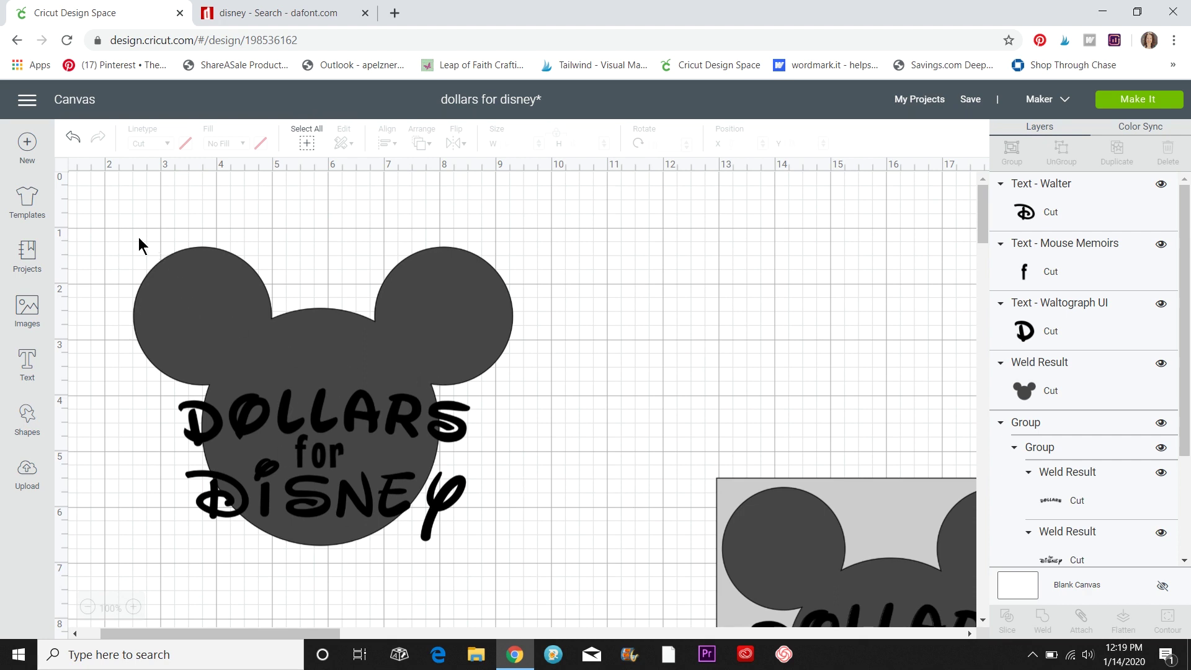
# Step: Center the mouse head and the "DOLLARS", "for" and "DISNEY" texts horizontally on one another
pyautogui.moveTo(114, 217); pyautogui.dragTo(530, 591)
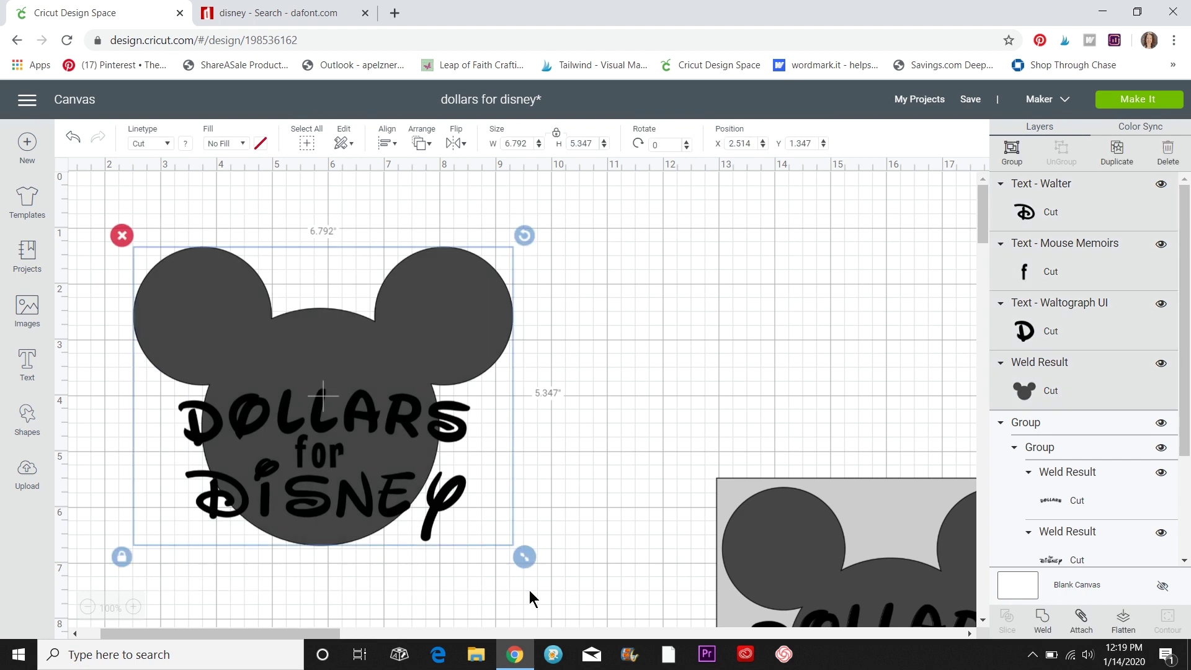
pyautogui.click(388, 144)
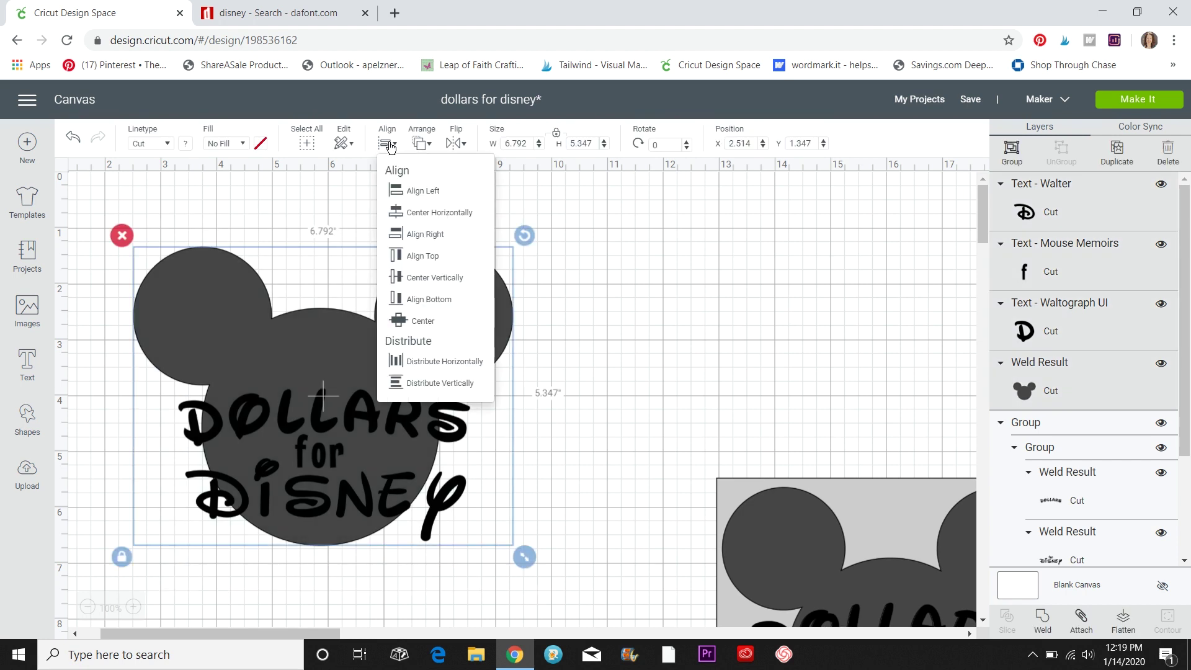
pyautogui.click(423, 212)
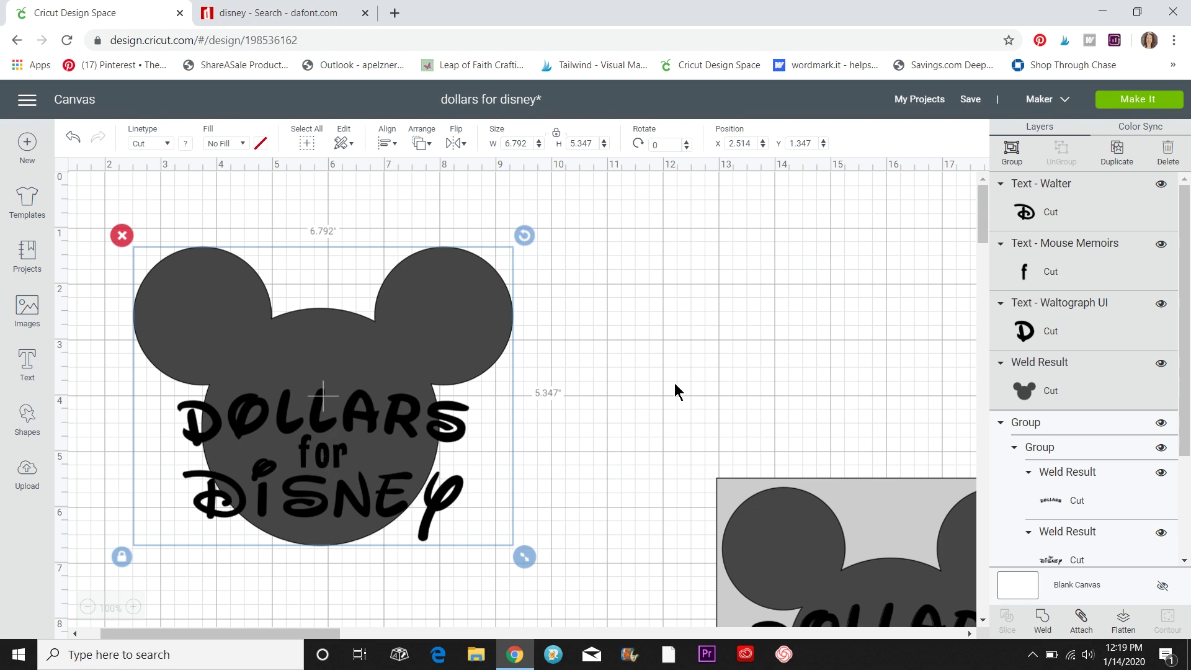
# Step: Ungroup the finished sample design completely and move all its pieces away from the new design
pyautogui.scroll(-1, 675, 383)
pyautogui.moveTo(319, 634); pyautogui.dragTo(334, 634)
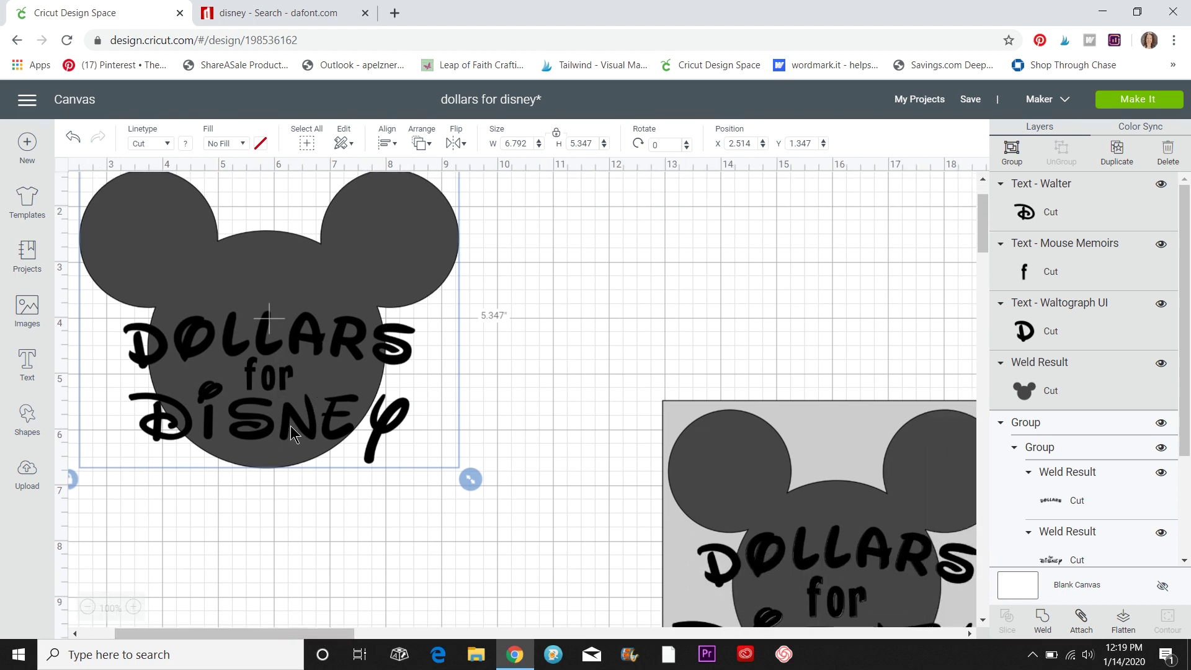
pyautogui.scroll(-1, 616, 525)
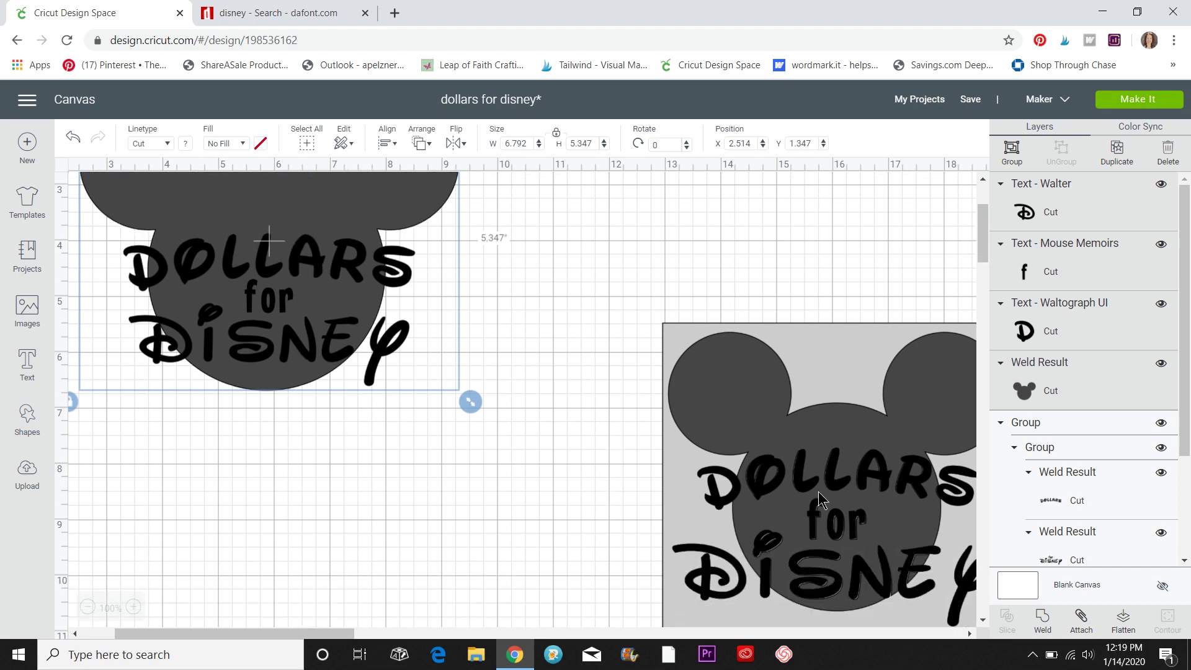
pyautogui.moveTo(827, 494); pyautogui.dragTo(806, 384)
pyautogui.click(1068, 159)
pyautogui.click(1068, 160)
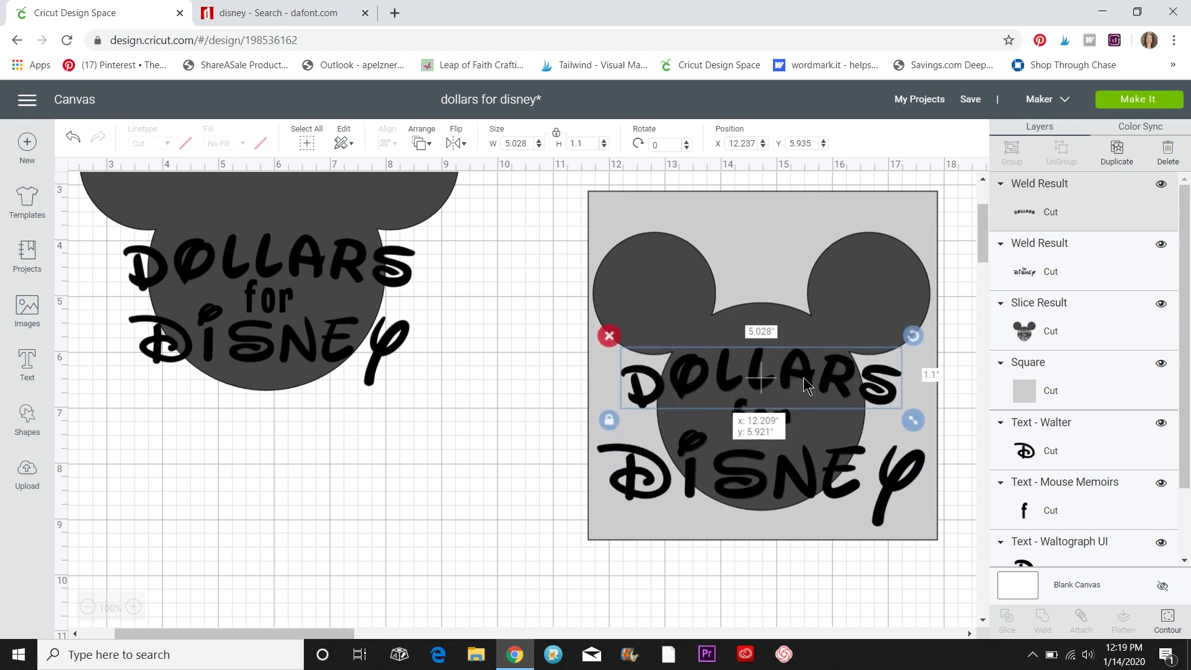
pyautogui.moveTo(804, 378); pyautogui.dragTo(804, 377)
pyautogui.click(547, 269)
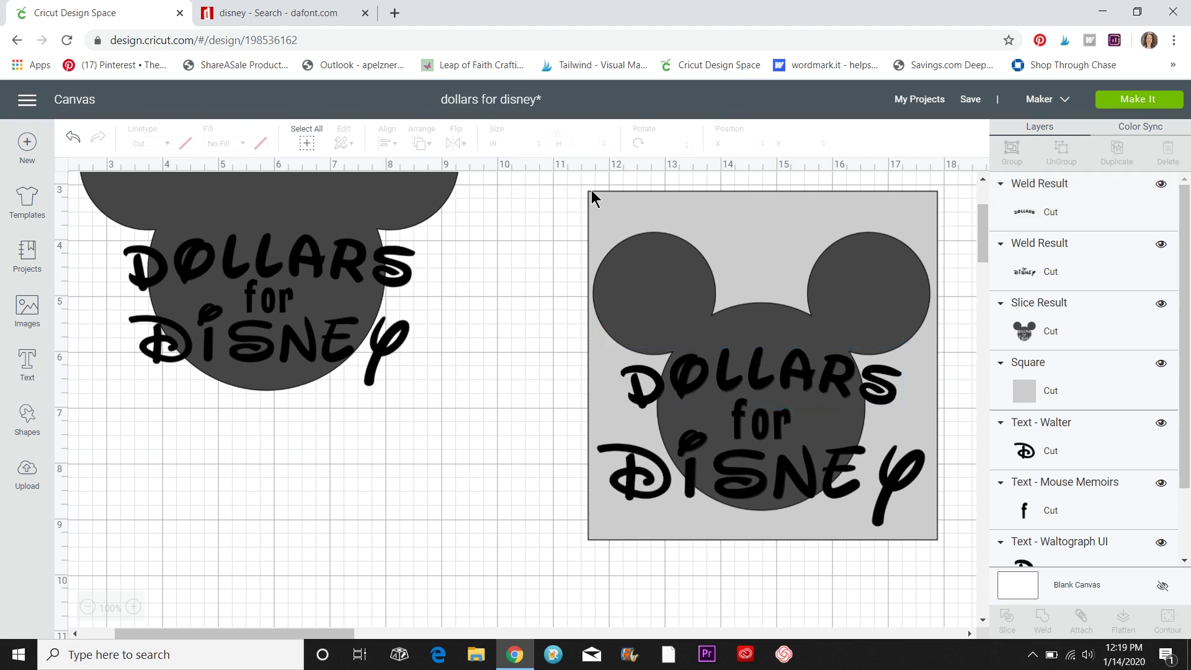
pyautogui.click(757, 448)
pyautogui.moveTo(703, 358); pyautogui.dragTo(969, 562)
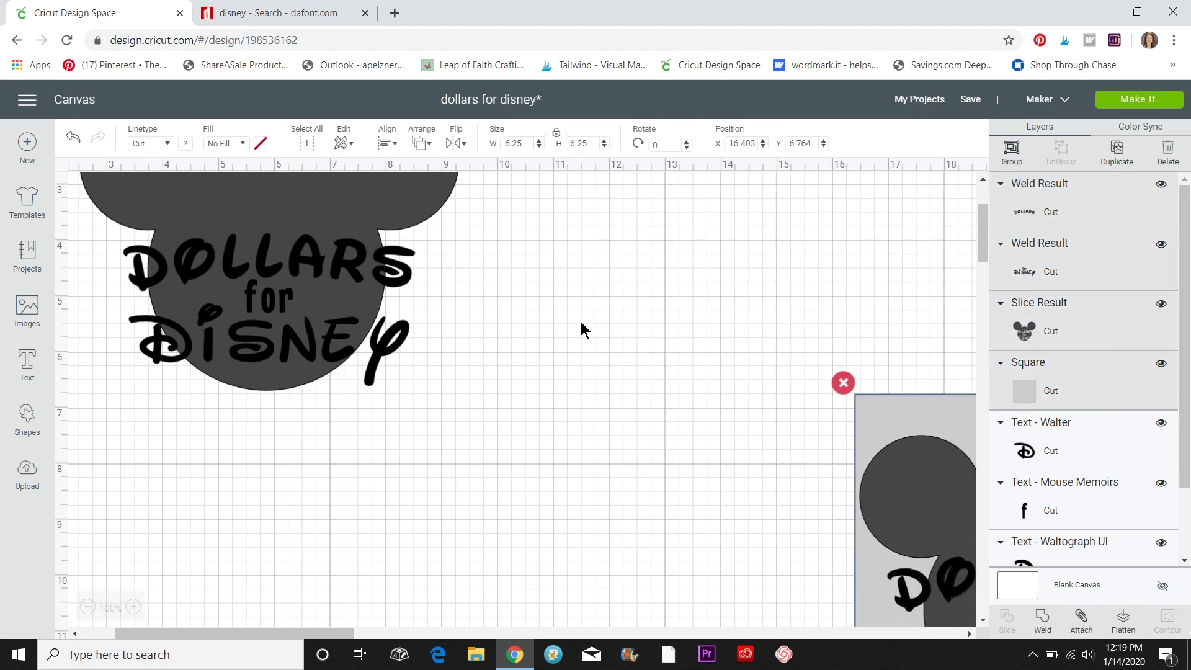
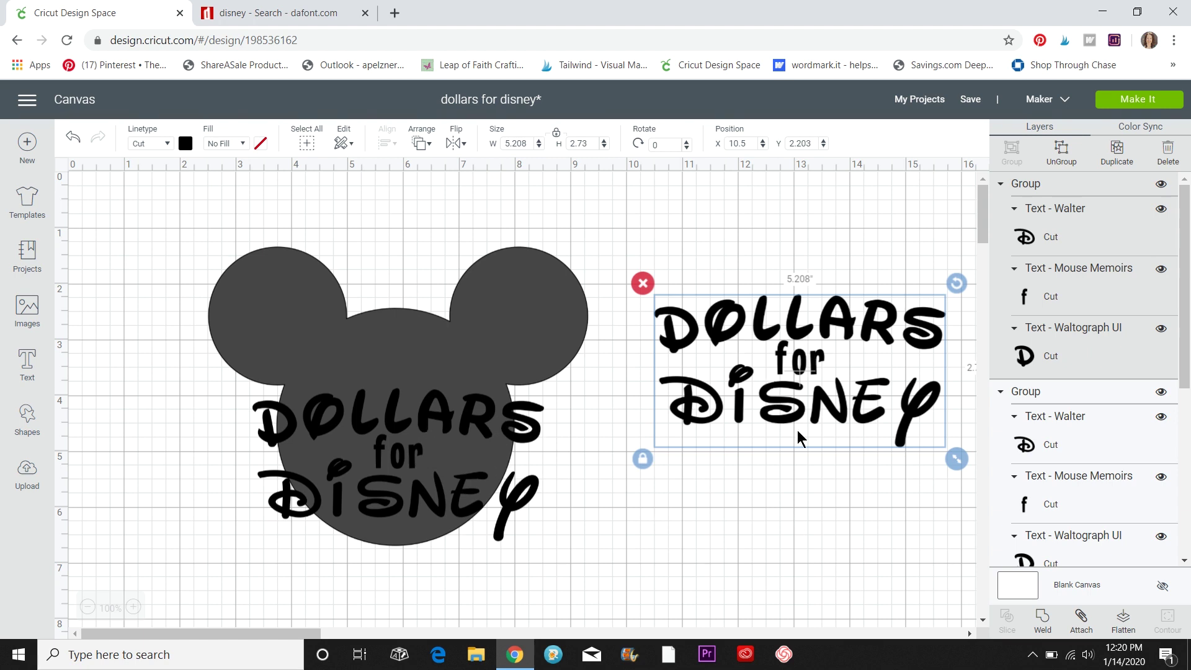
# Step: Try attaching the text group on the mouse head so it can be sliced together with the mouse shape
pyautogui.click(783, 496)
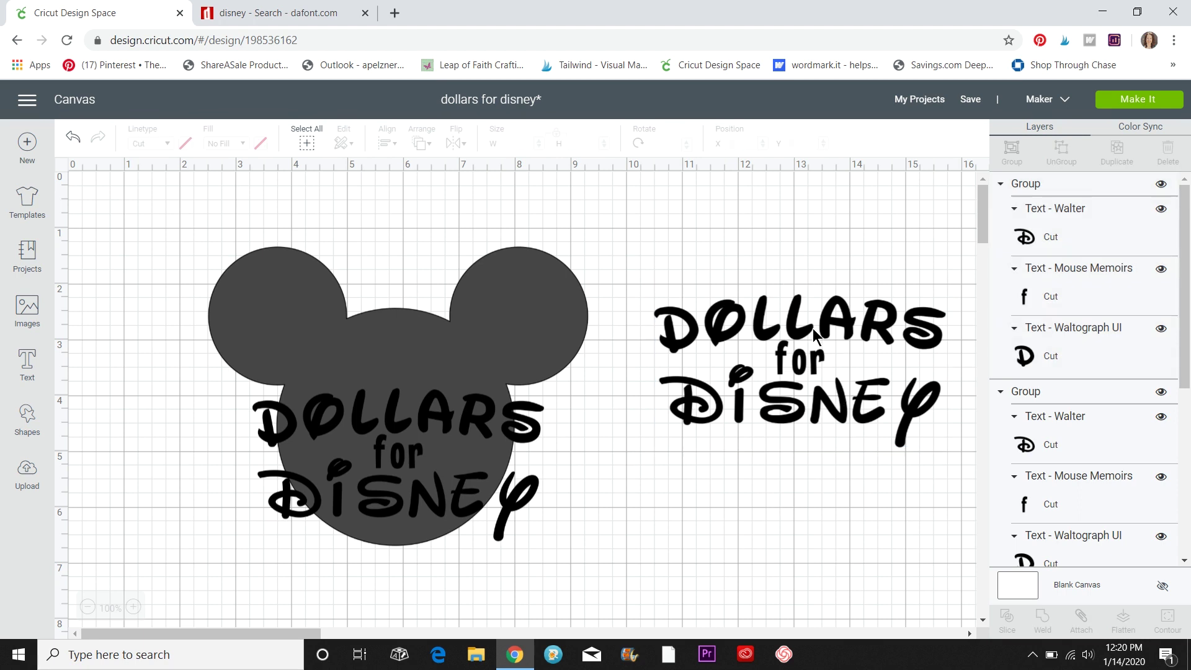
pyautogui.click(407, 416)
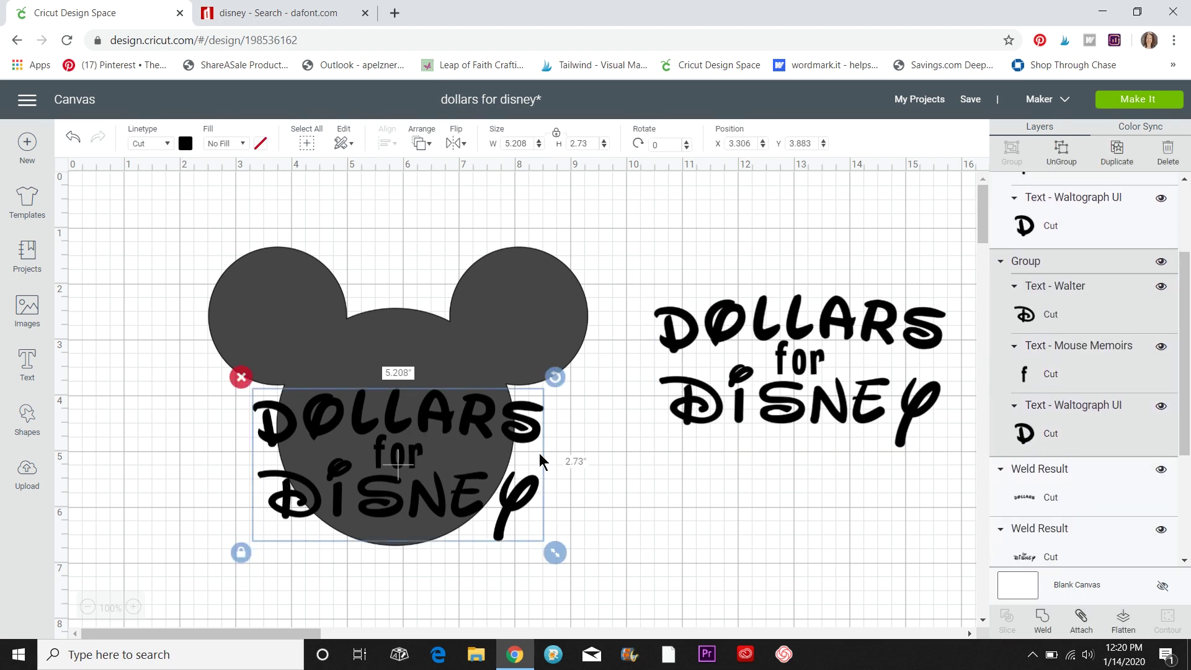
pyautogui.click(676, 494)
pyautogui.moveTo(213, 242); pyautogui.dragTo(597, 564)
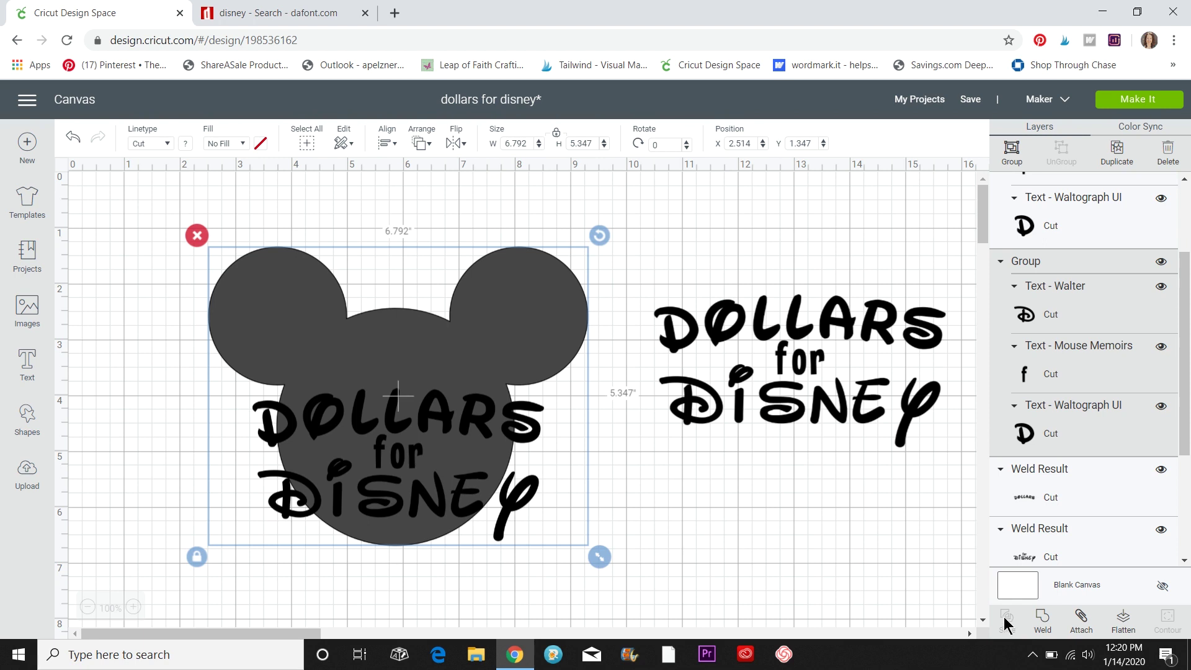
pyautogui.click(673, 540)
pyautogui.click(478, 430)
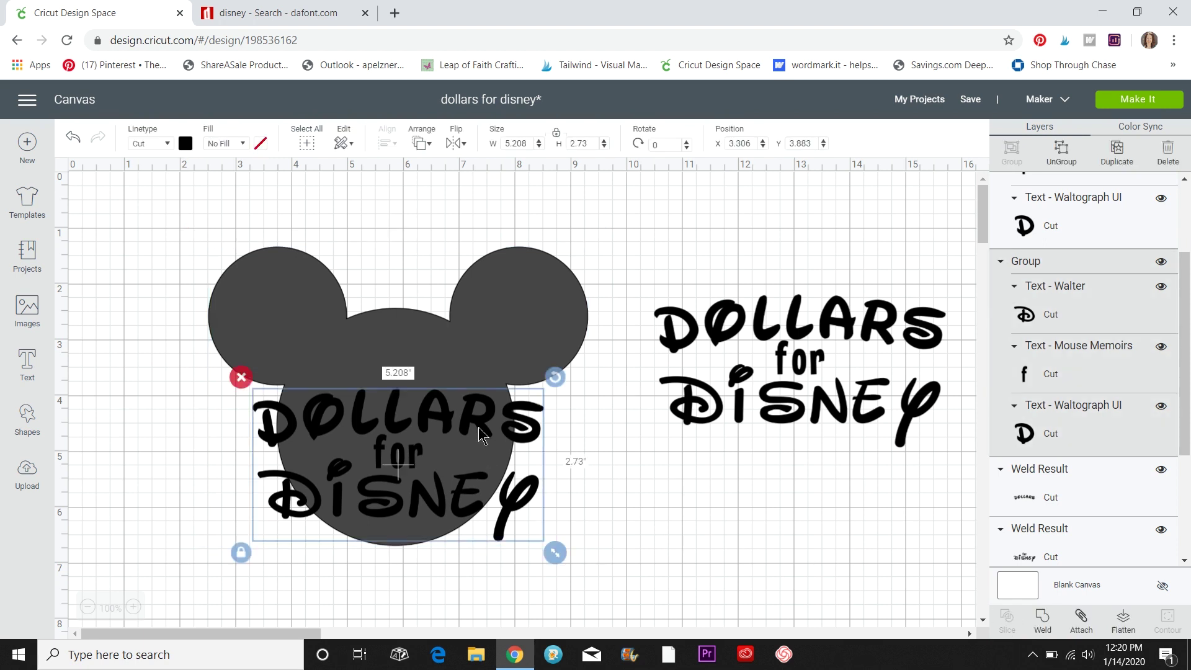
pyautogui.click(1081, 619)
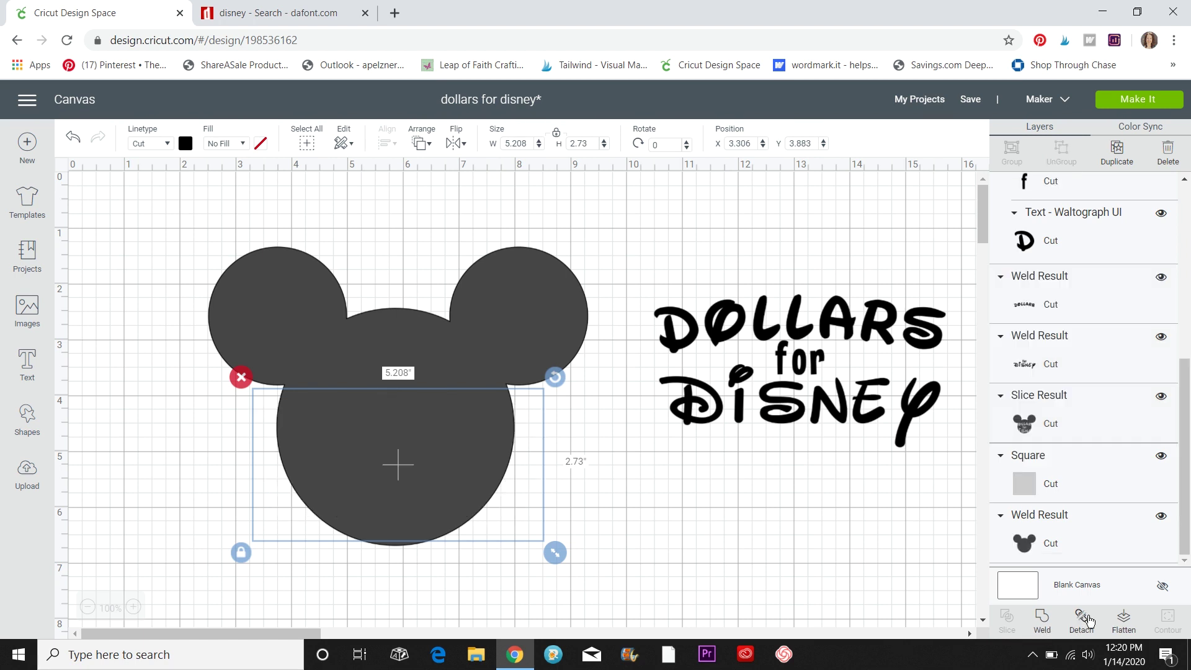
pyautogui.click(731, 561)
pyautogui.moveTo(214, 233); pyautogui.dragTo(545, 573)
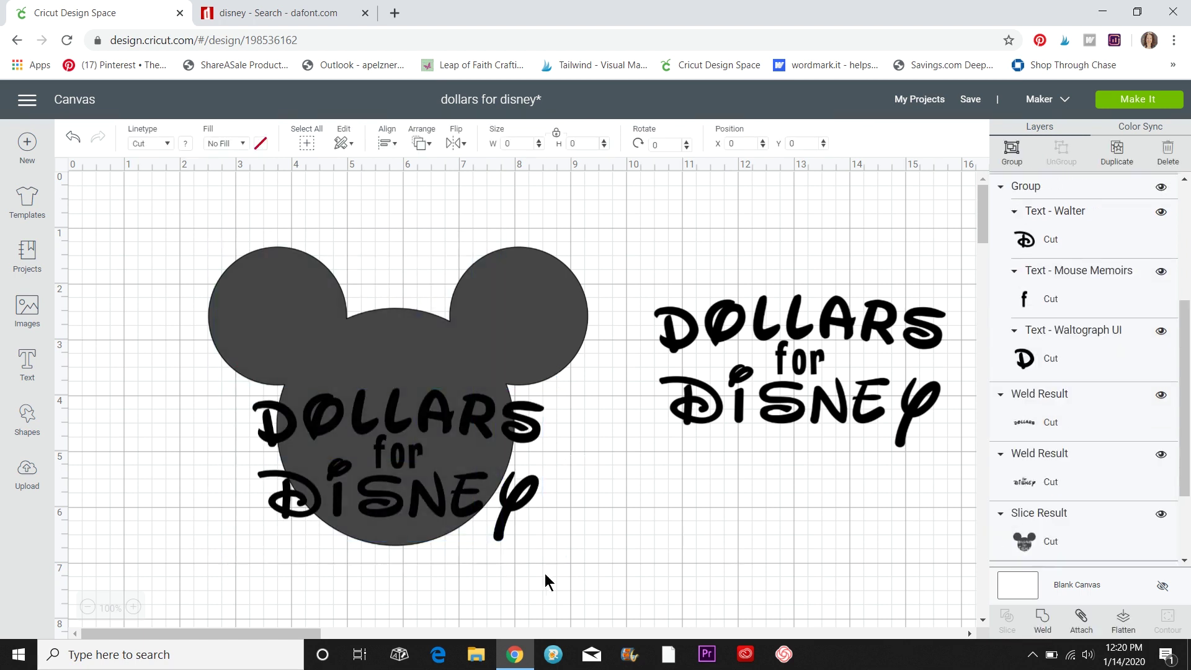
pyautogui.click(731, 561)
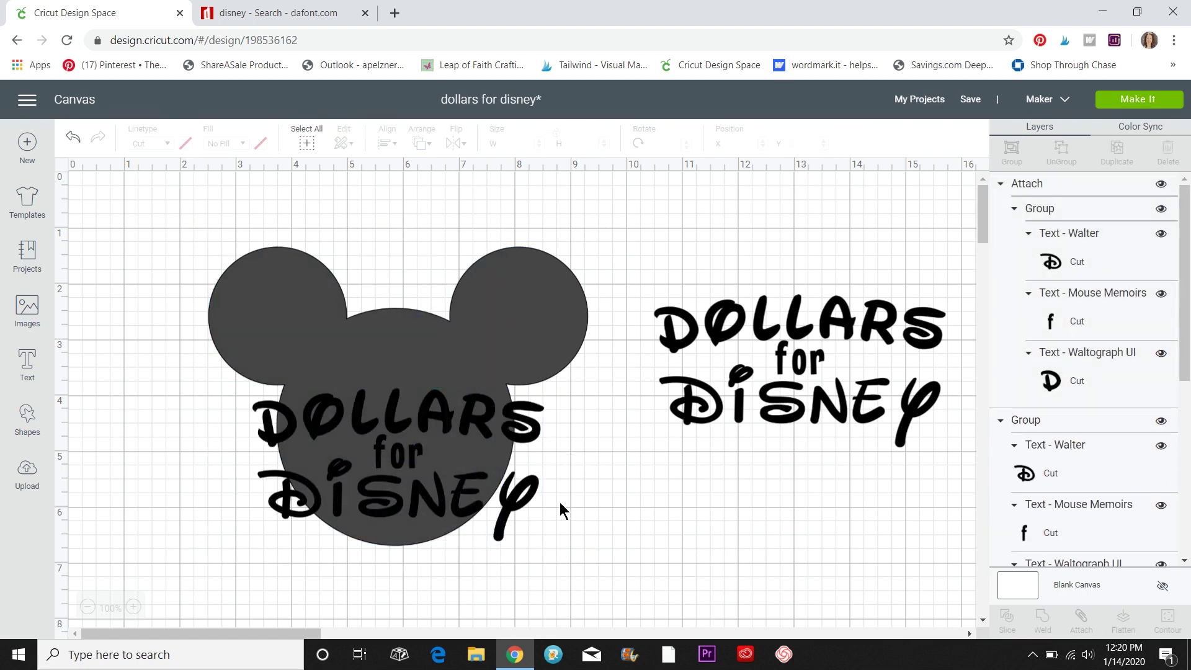
# Step: Weld the "DOLLARS for DISNEY" text on the mouse head into one shape and slice it out of the head
pyautogui.click(515, 497)
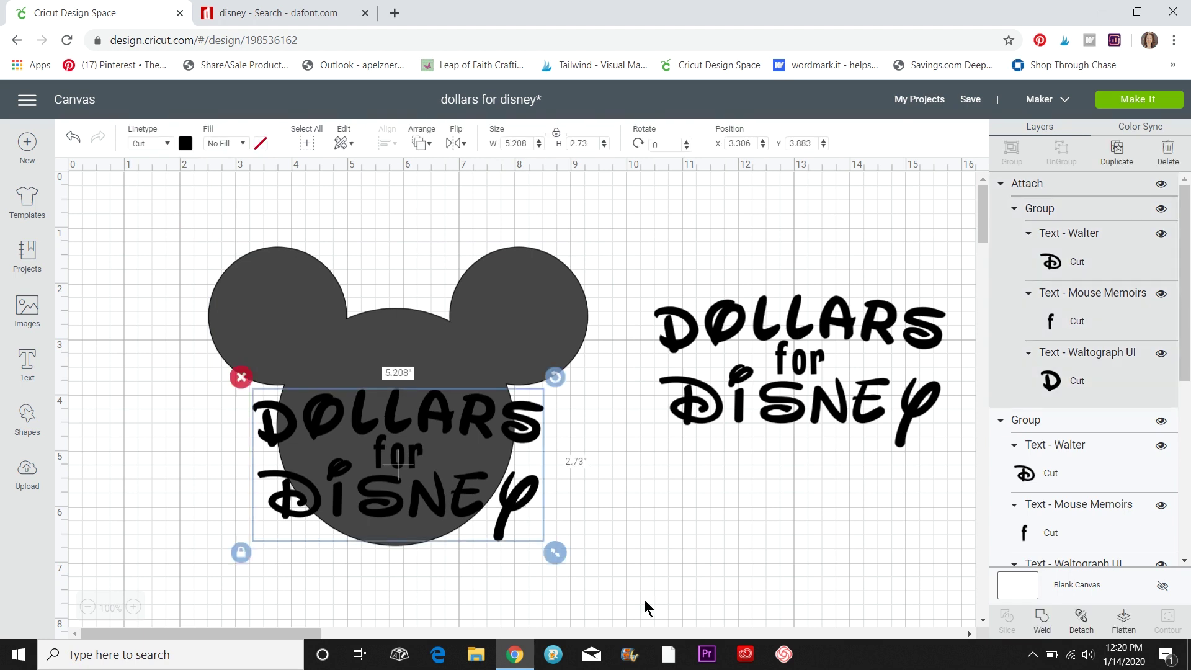
pyautogui.click(1043, 620)
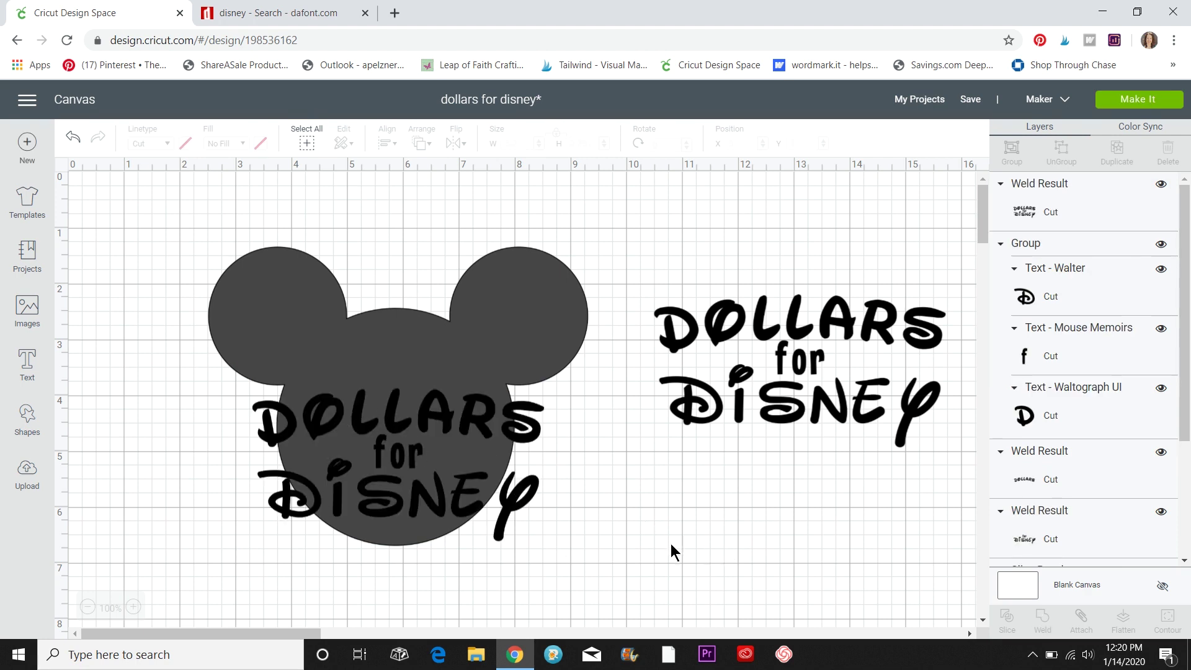
pyautogui.moveTo(206, 227); pyautogui.dragTo(593, 566)
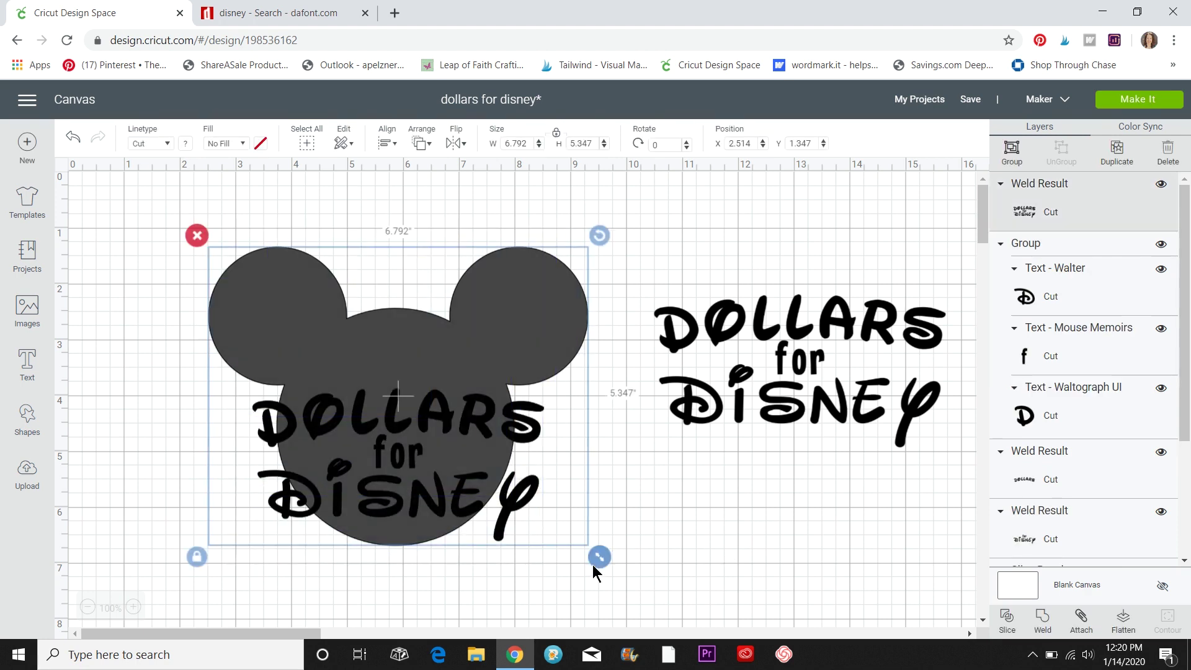
pyautogui.click(1008, 623)
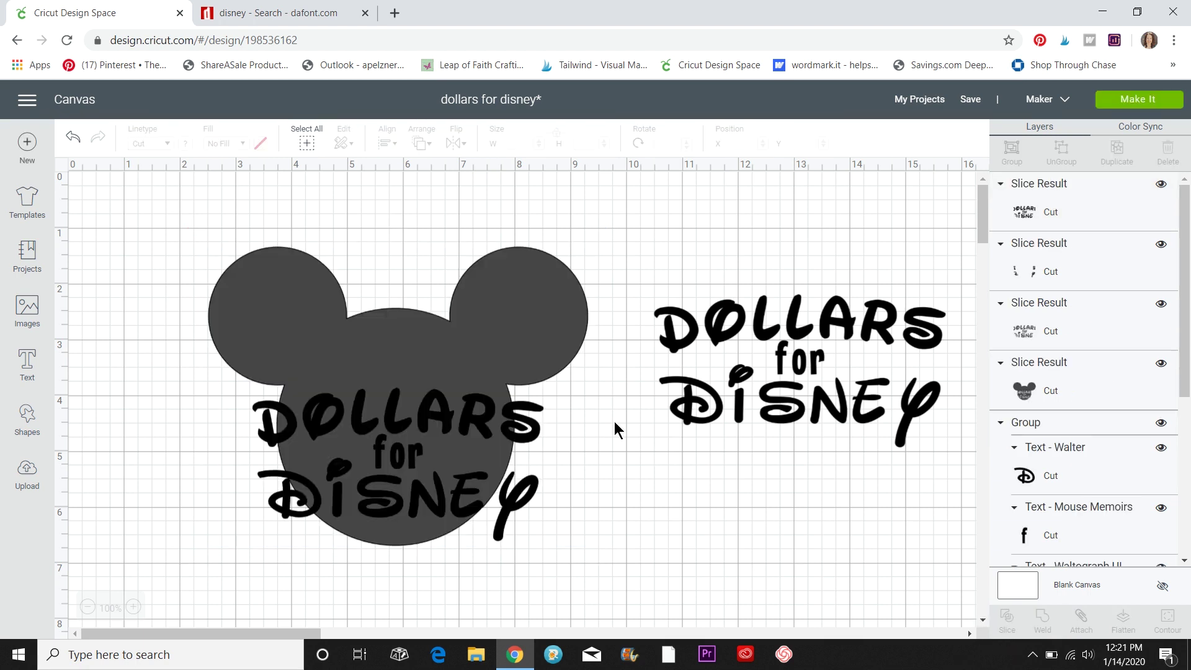
# Step: Move the sliced mouse head off the cut-out lettering and delete the three leftover slice pieces
pyautogui.moveTo(480, 359); pyautogui.dragTo(871, 305)
pyautogui.moveTo(387, 410); pyautogui.dragTo(273, 409)
pyautogui.click(267, 344)
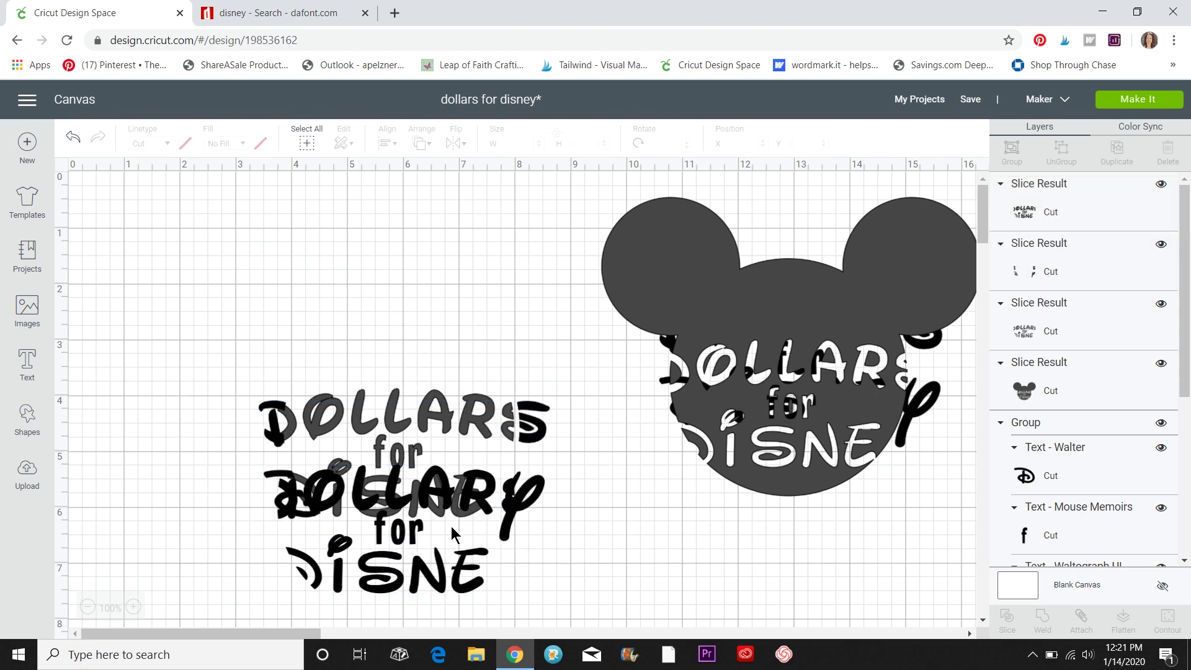
pyautogui.moveTo(221, 328); pyautogui.dragTo(550, 616)
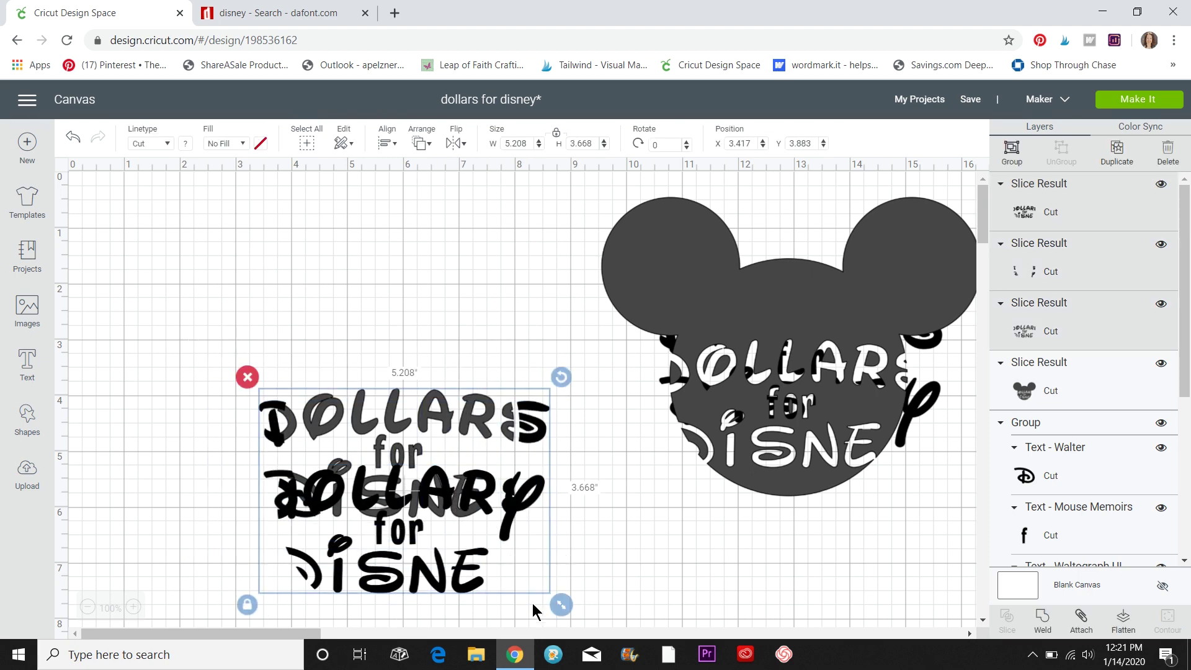
pyautogui.click(247, 377)
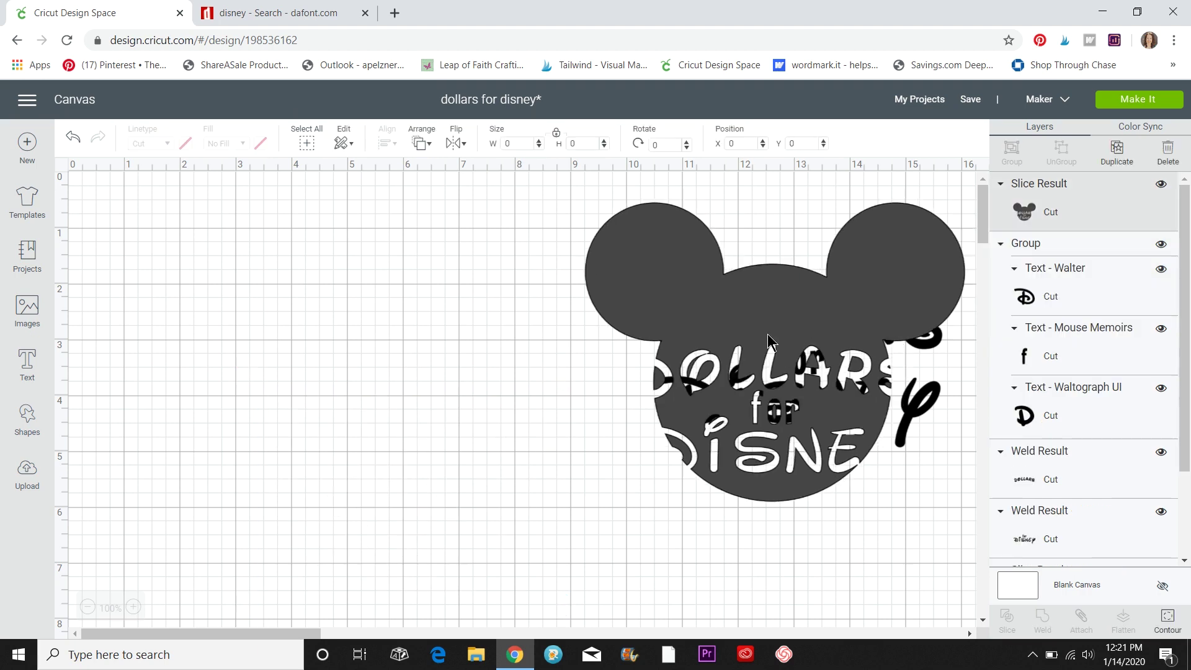
# Step: Move the sliced mouse head back to open canvas and lay the duplicate "DOLLARS for DISNEY" text group over its cut-out lettering
pyautogui.moveTo(816, 331); pyautogui.dragTo(434, 345)
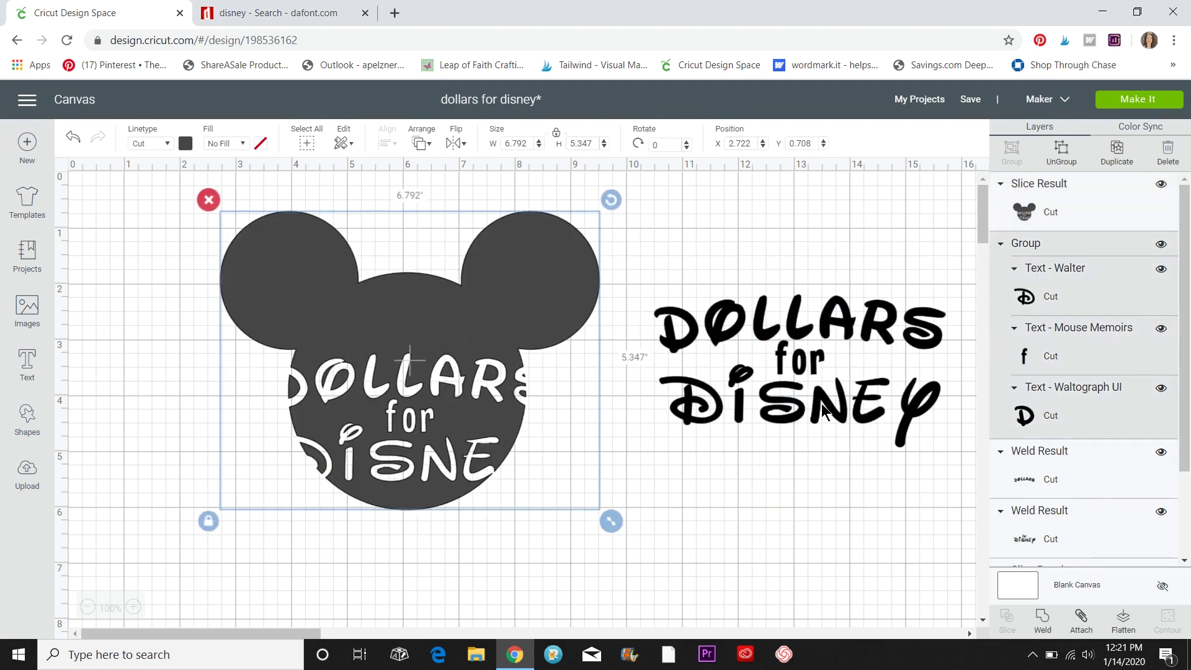
pyautogui.moveTo(822, 403); pyautogui.dragTo(433, 470)
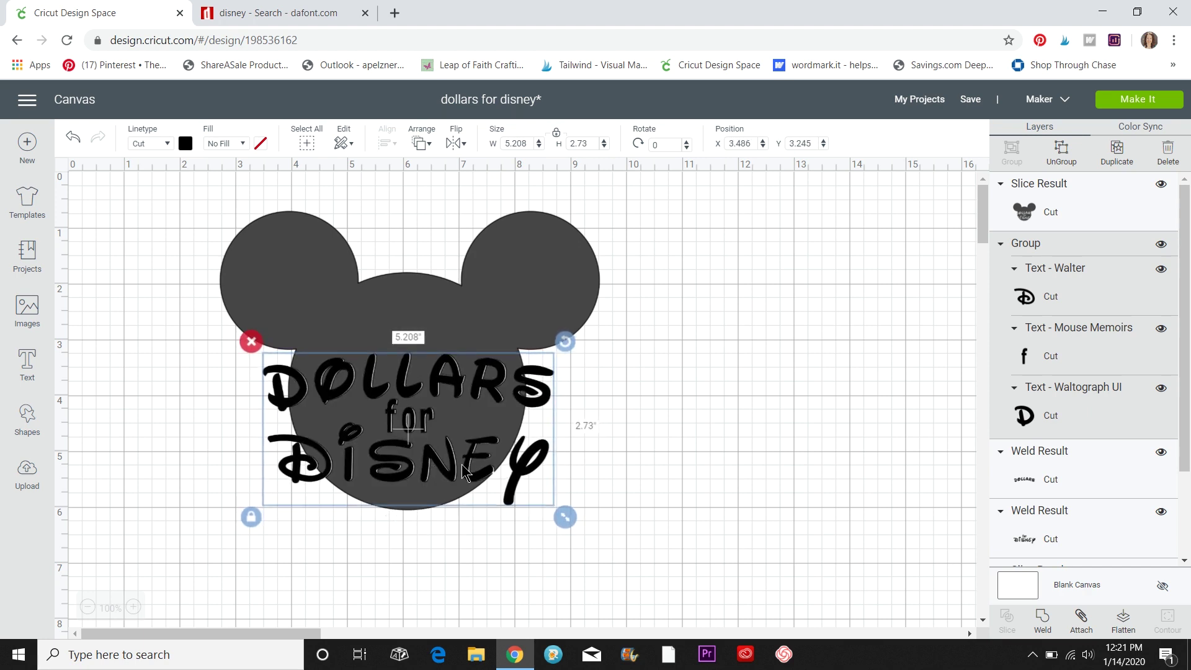
# Step: Group the sliced mouse head with the overlaid lettering and scale the group down to about 5.7 inches wide
pyautogui.click(739, 464)
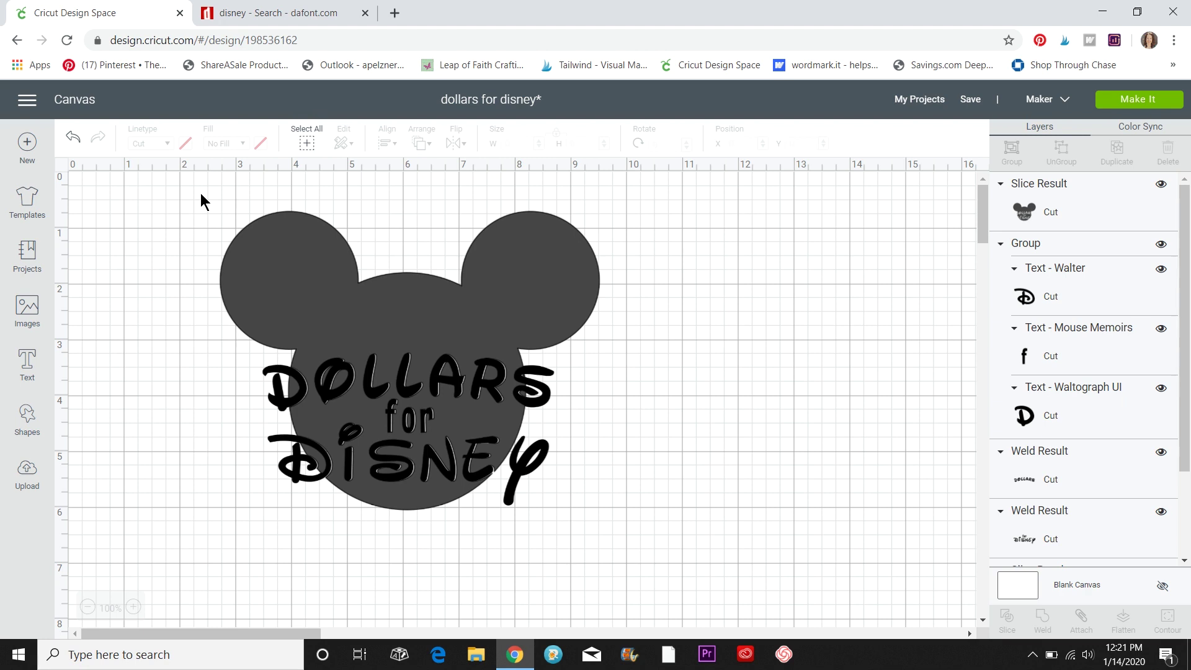
pyautogui.moveTo(201, 191); pyautogui.dragTo(621, 551)
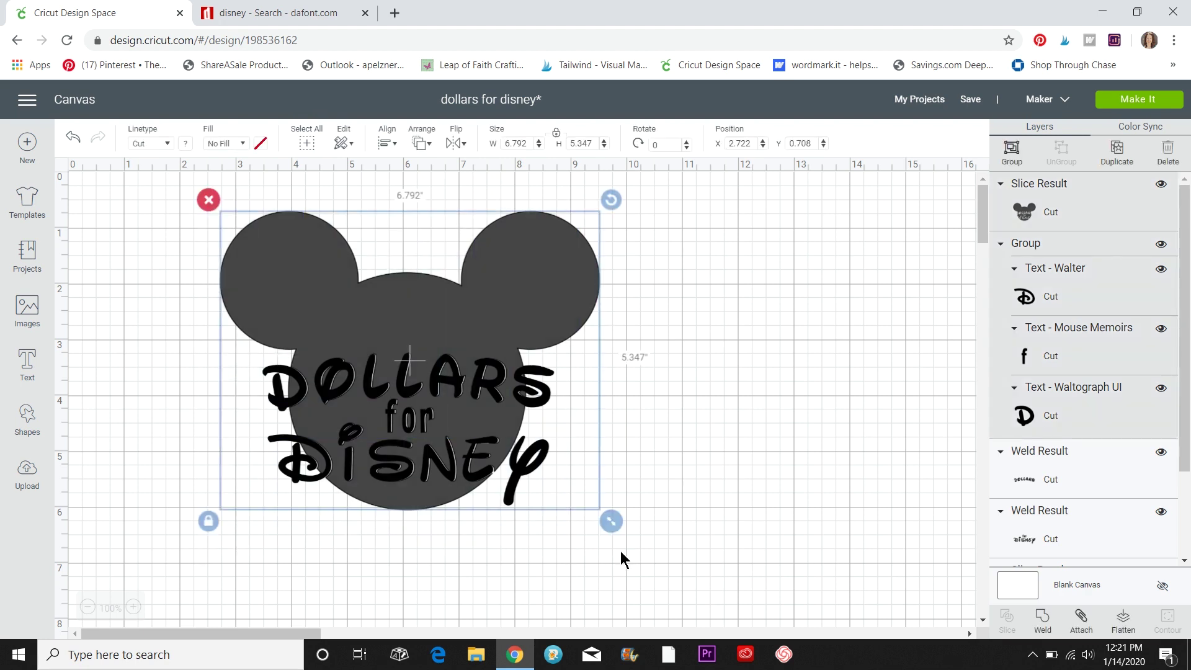
pyautogui.click(1012, 155)
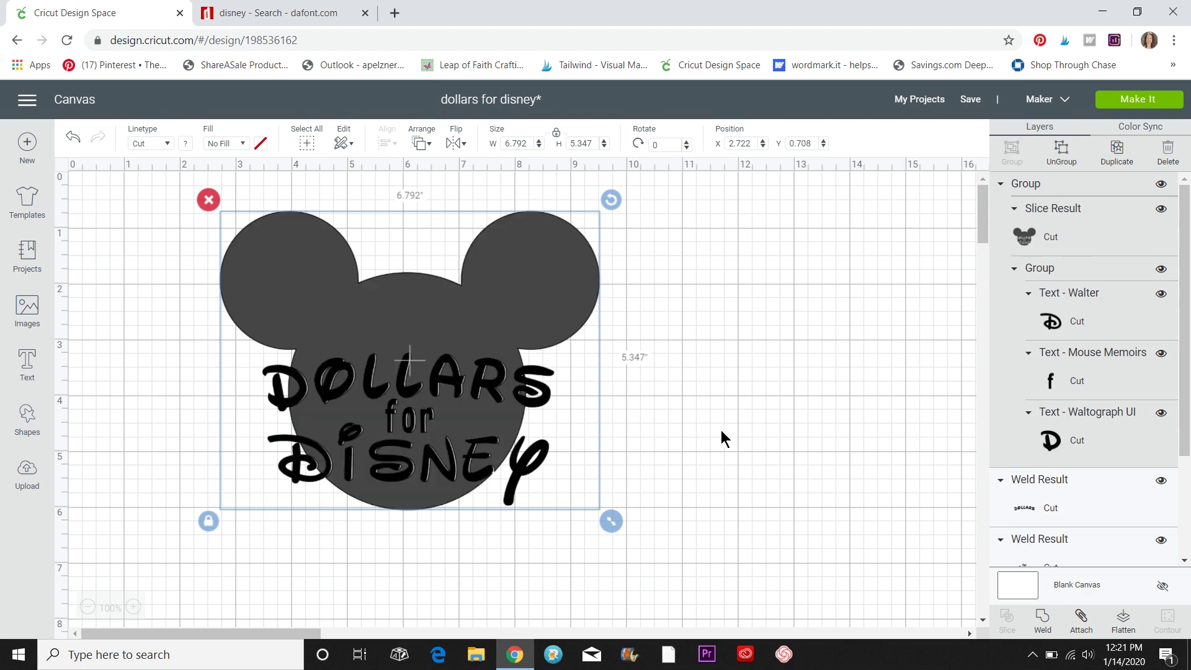
pyautogui.moveTo(610, 520); pyautogui.dragTo(552, 475)
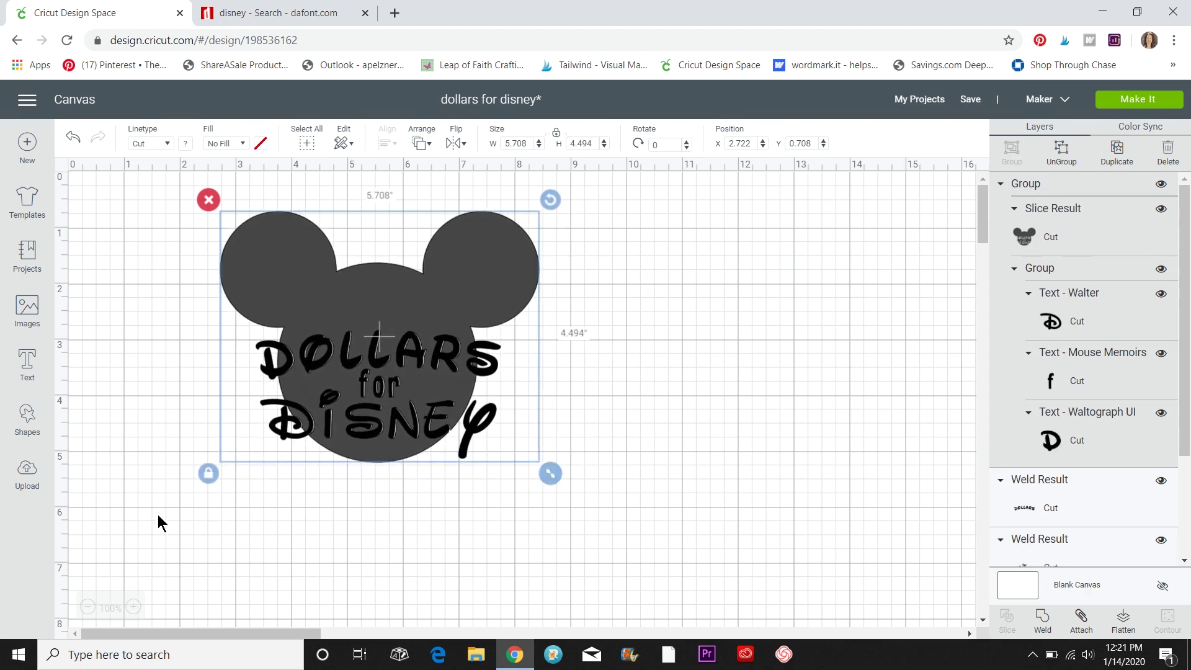
pyautogui.click(166, 491)
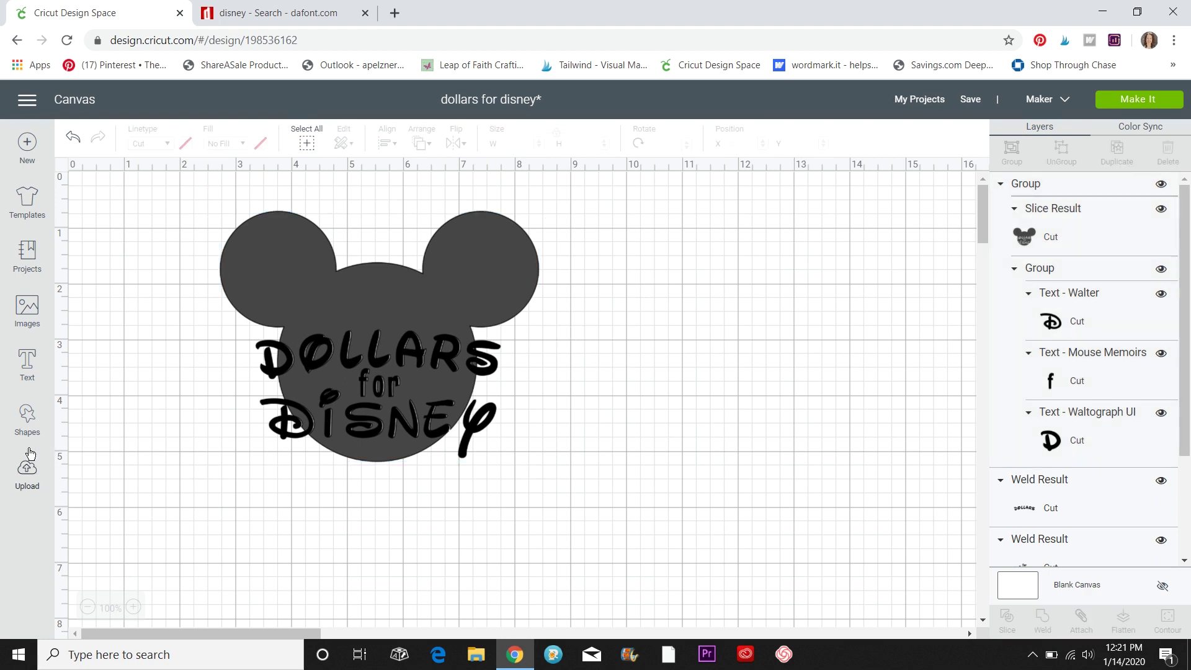
# Step: Add a square shape and set its width and height to 6.25 inches
pyautogui.click(27, 365)
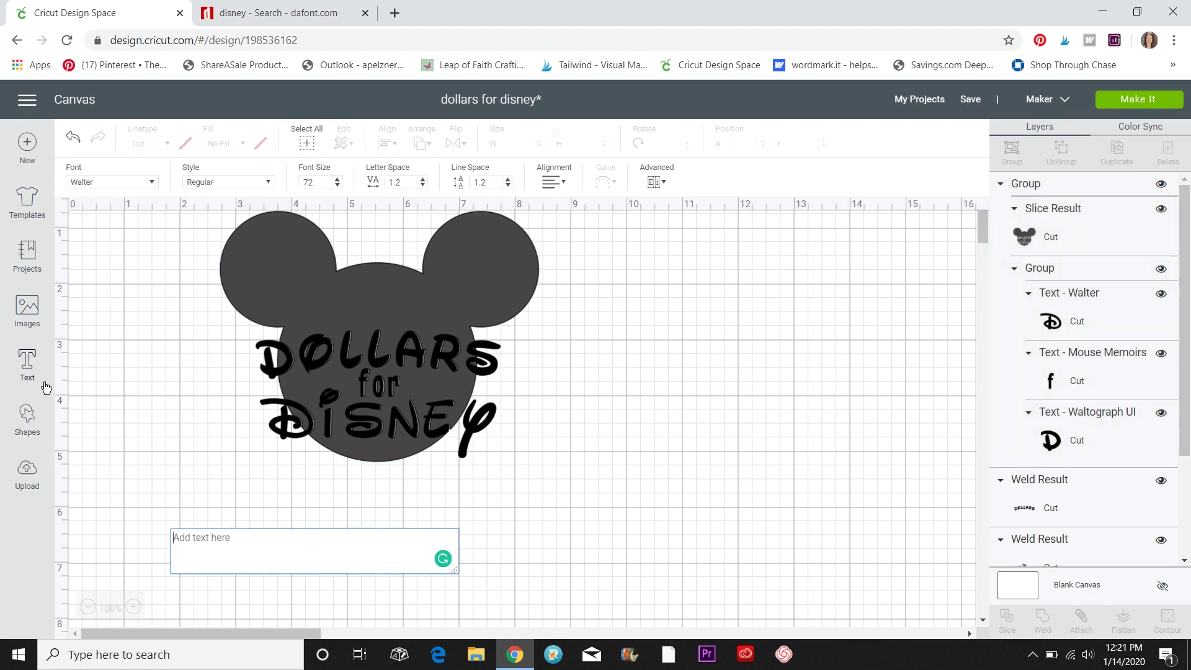
pyautogui.click(118, 460)
pyautogui.click(28, 419)
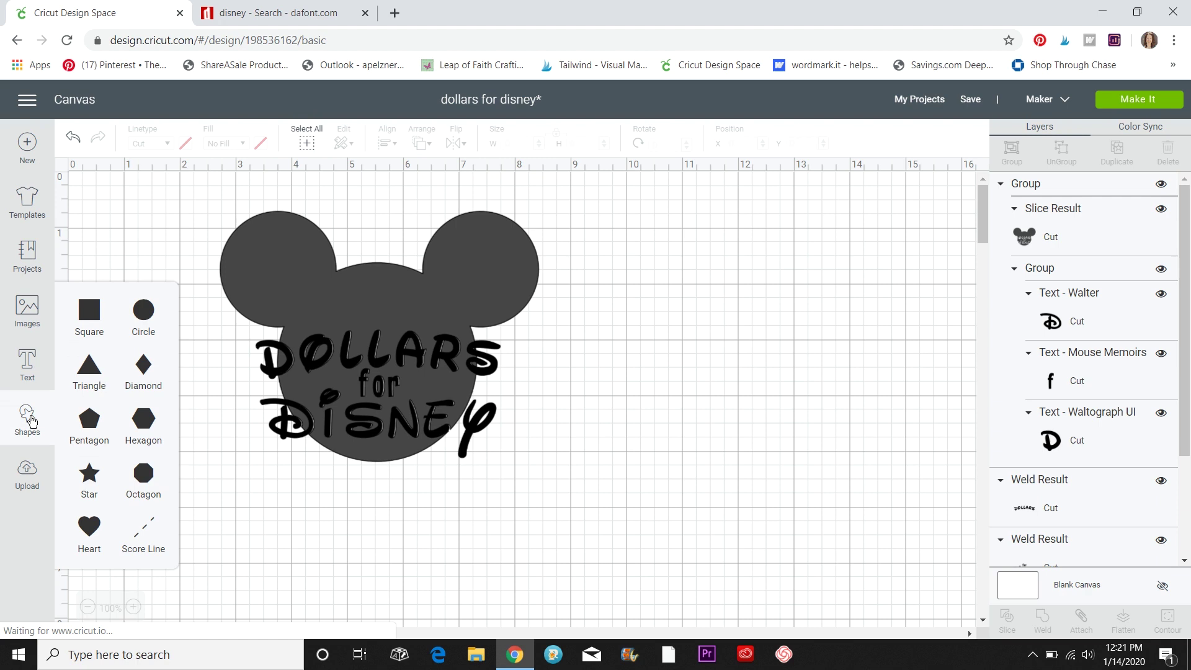
pyautogui.click(99, 318)
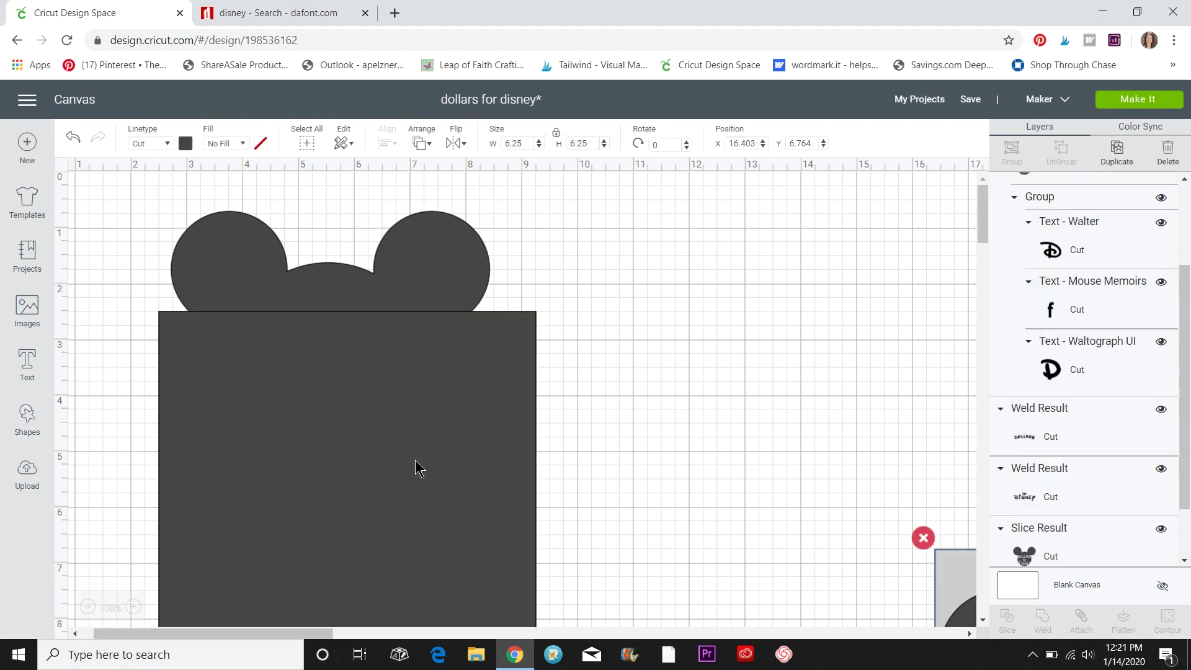
pyautogui.click(412, 466)
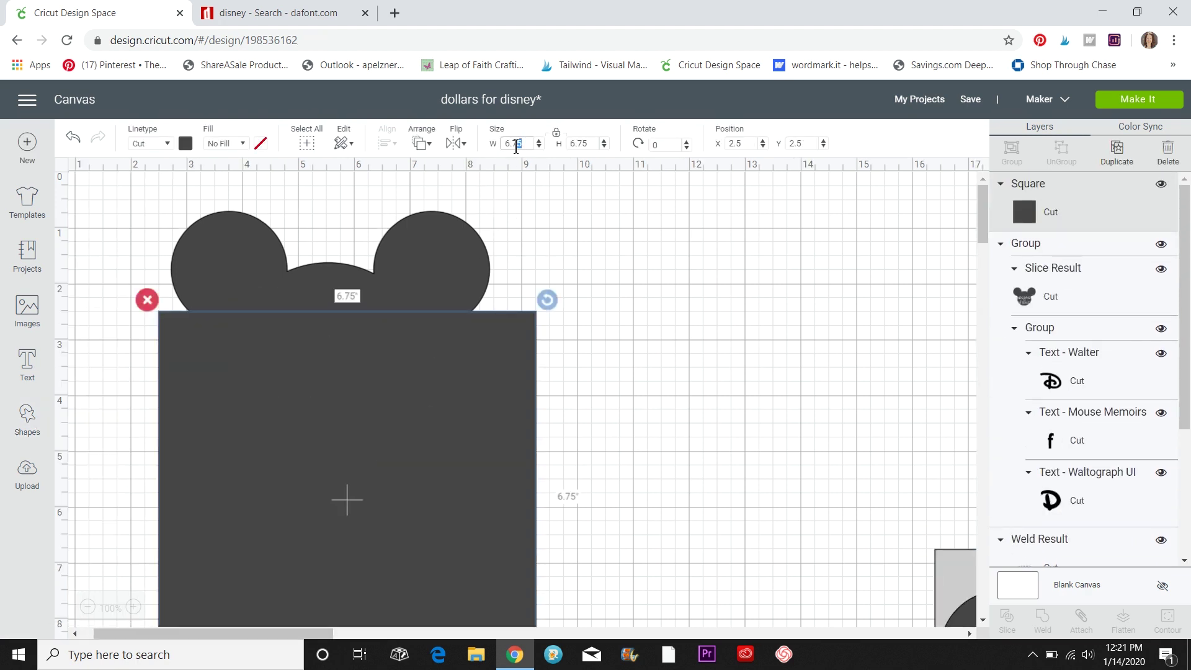
pyautogui.write('6.25')
pyautogui.press('Return')
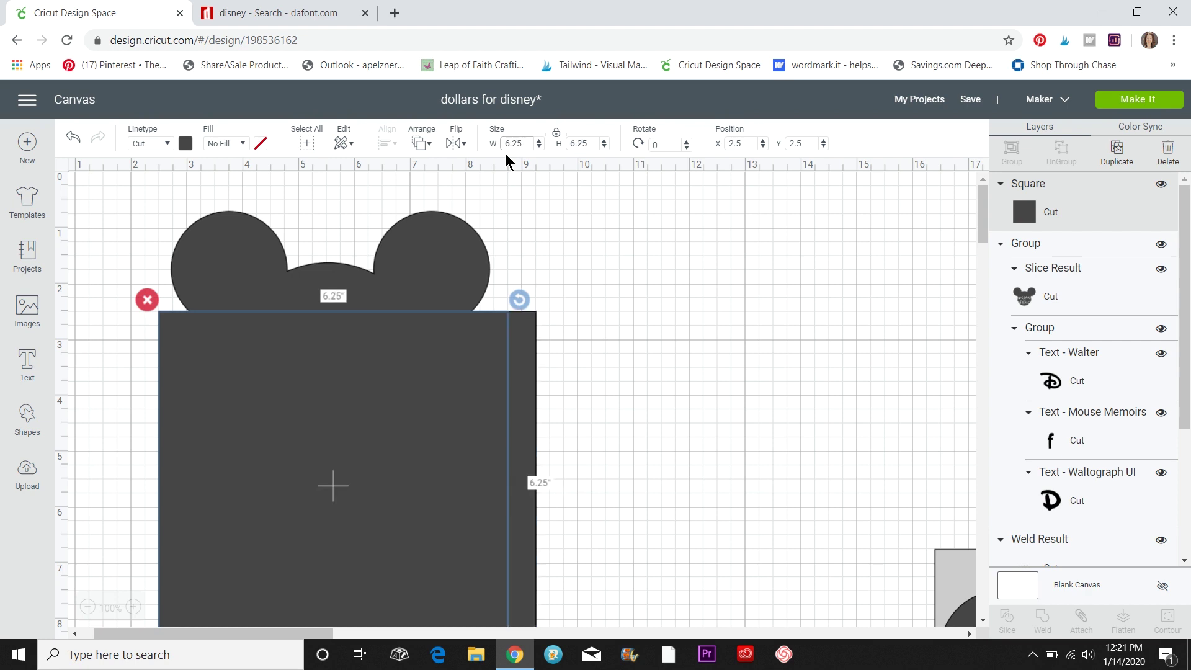
# Step: Lay the square over the mouse design, color it light gray and send it to the back
pyautogui.moveTo(416, 396); pyautogui.dragTo(401, 298)
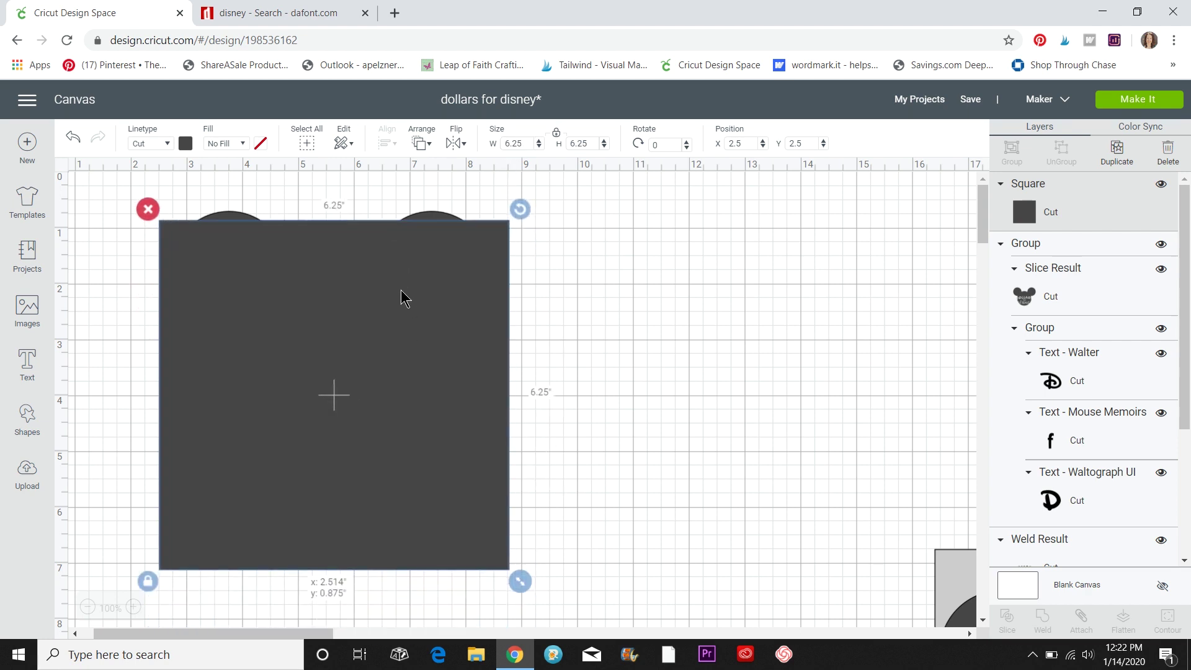
pyautogui.click(184, 143)
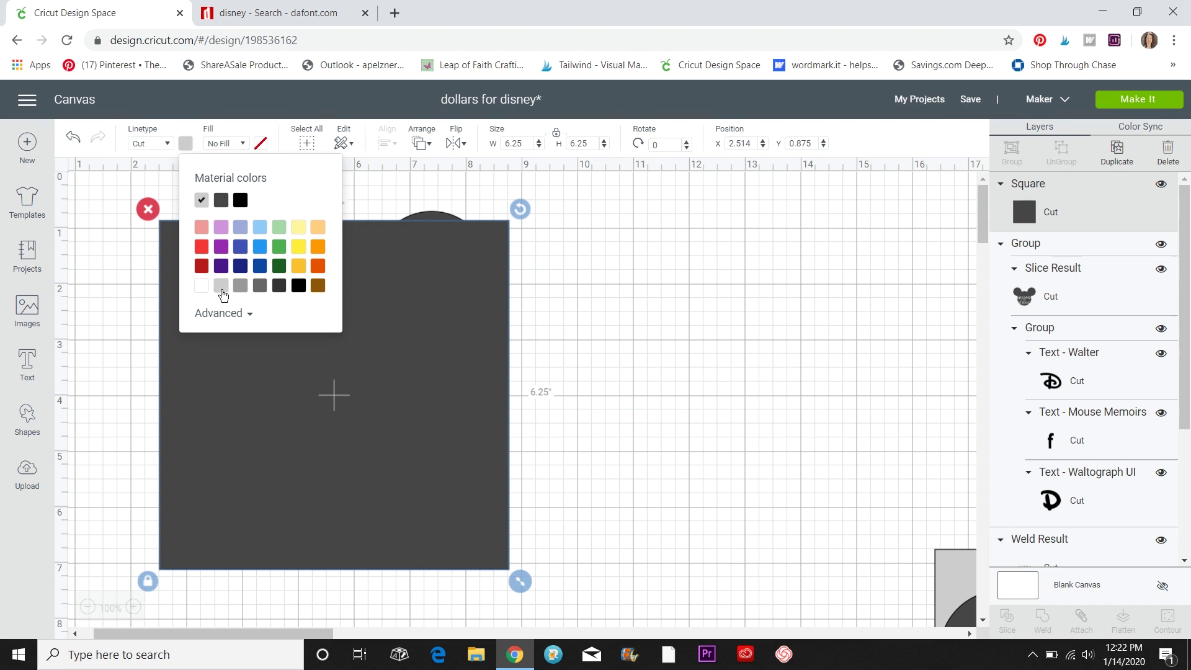
pyautogui.click(222, 287)
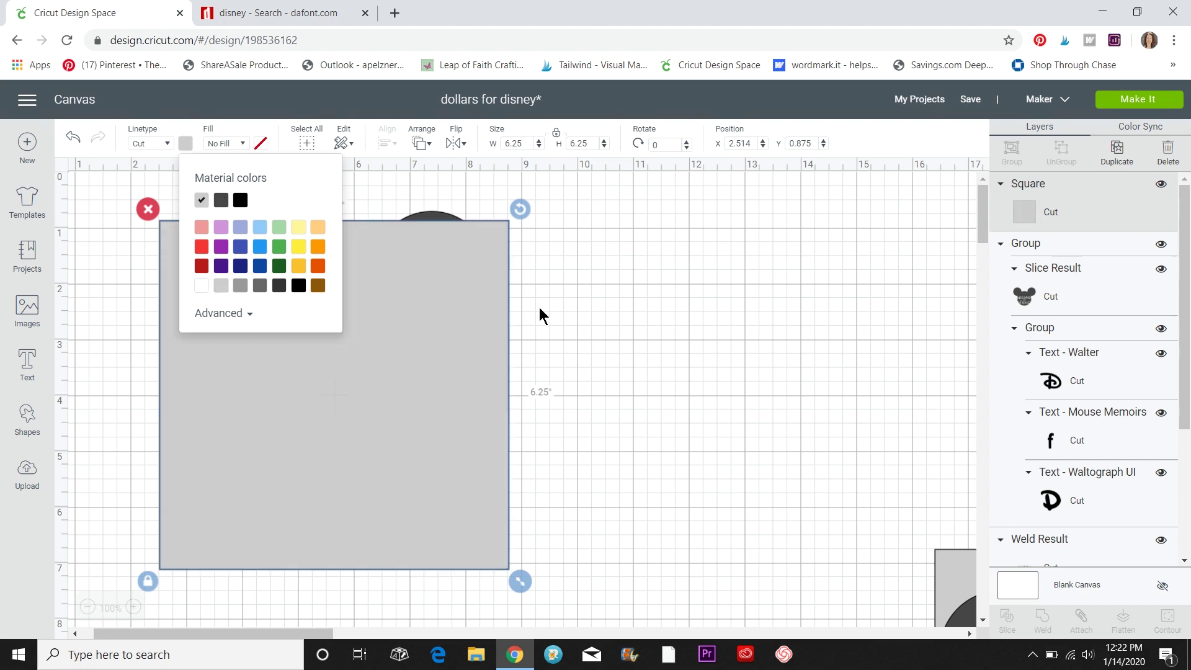
pyautogui.click(435, 148)
pyautogui.click(459, 172)
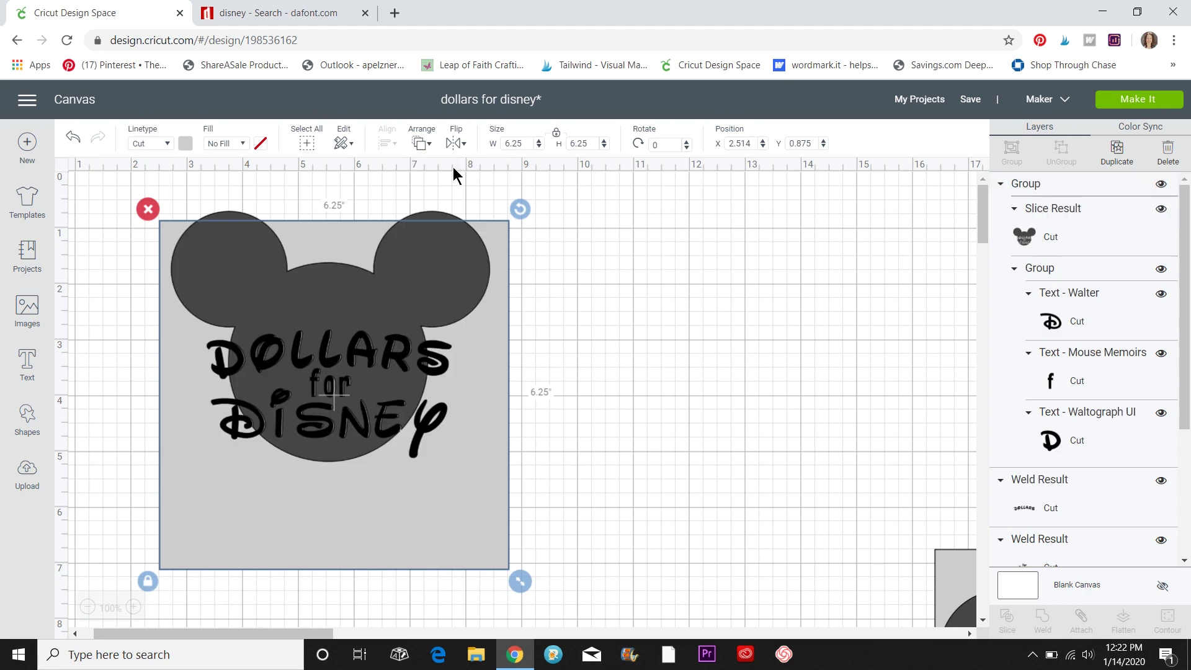
# Step: Position the mouse-head group within the gray square and enlarge it to about 5.86 inches wide
pyautogui.click(342, 355)
pyautogui.moveTo(341, 355); pyautogui.dragTo(357, 393)
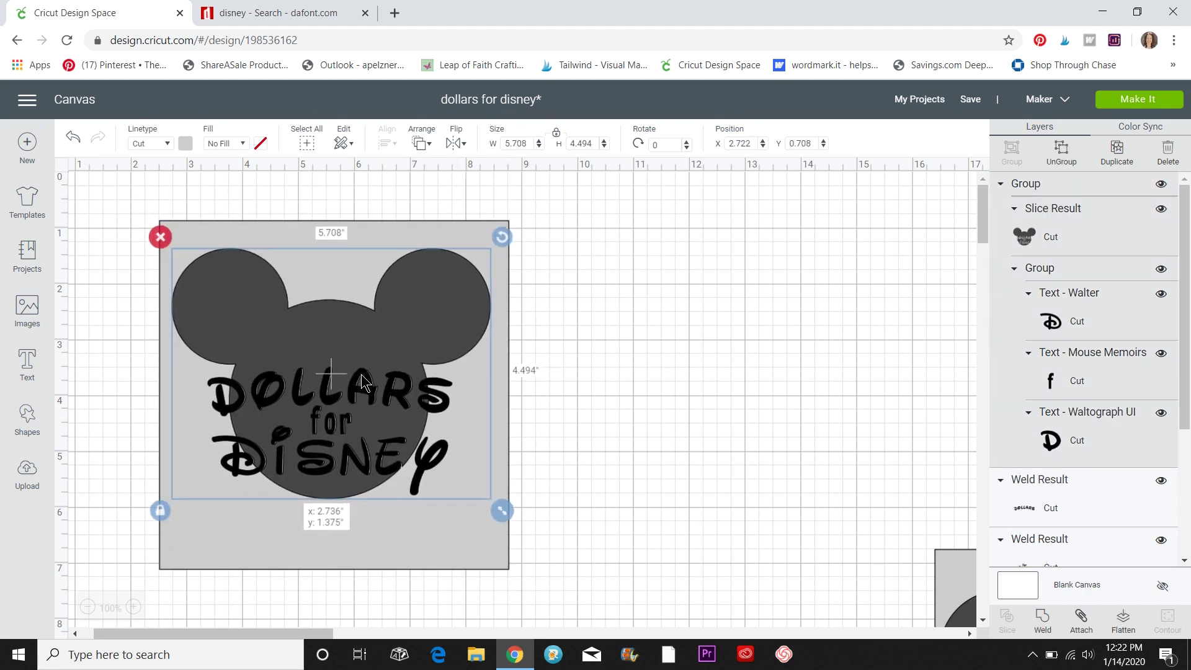
pyautogui.moveTo(502, 518); pyautogui.dragTo(510, 525)
pyautogui.moveTo(396, 462); pyautogui.dragTo(397, 472)
pyautogui.moveTo(510, 530); pyautogui.dragTo(510, 531)
pyautogui.click(639, 524)
pyautogui.click(379, 428)
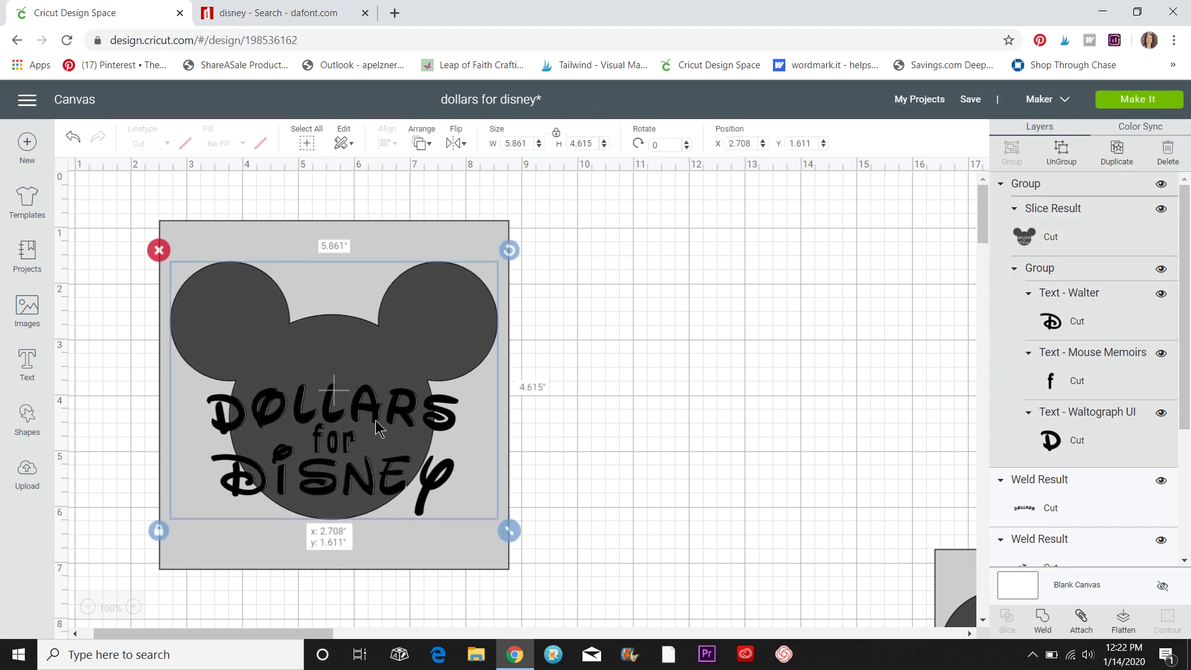
pyautogui.click(644, 476)
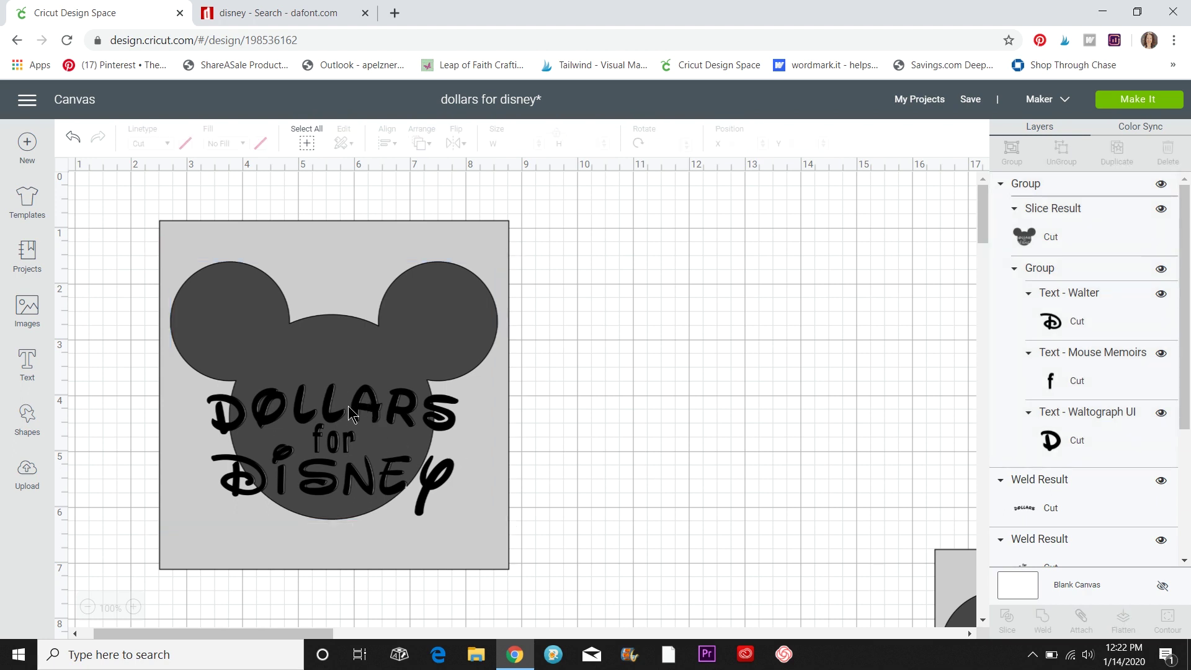
# Step: Ungroup the mouse design and its lettering group into separate head and text layers
pyautogui.click(369, 415)
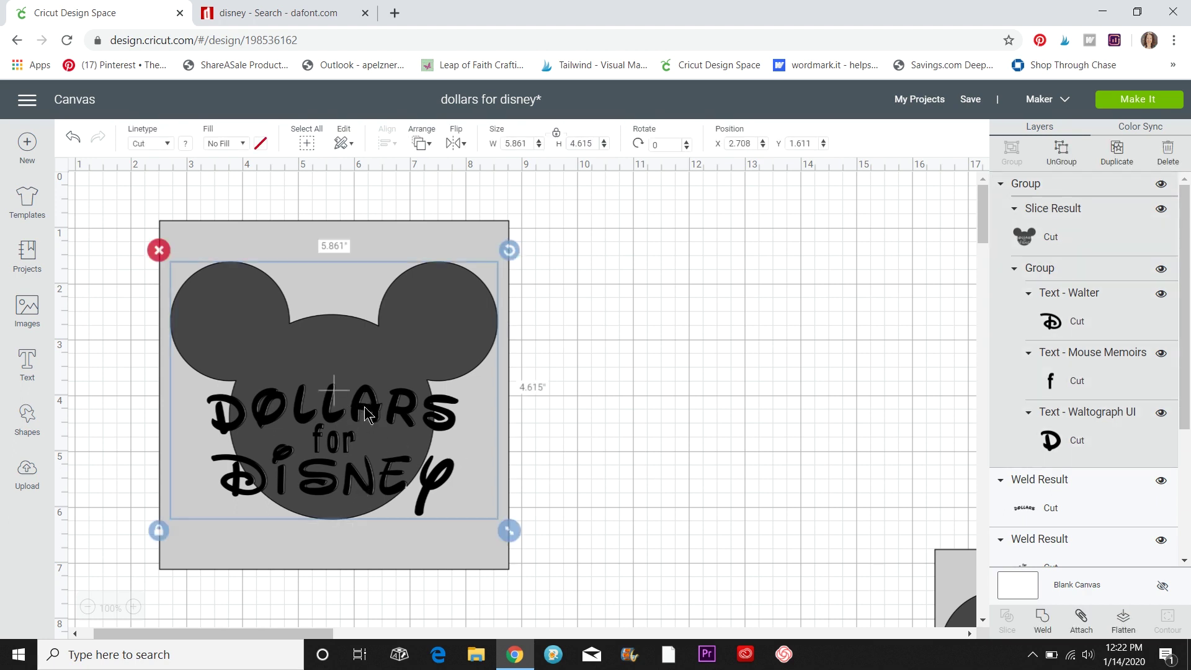
pyautogui.click(1062, 152)
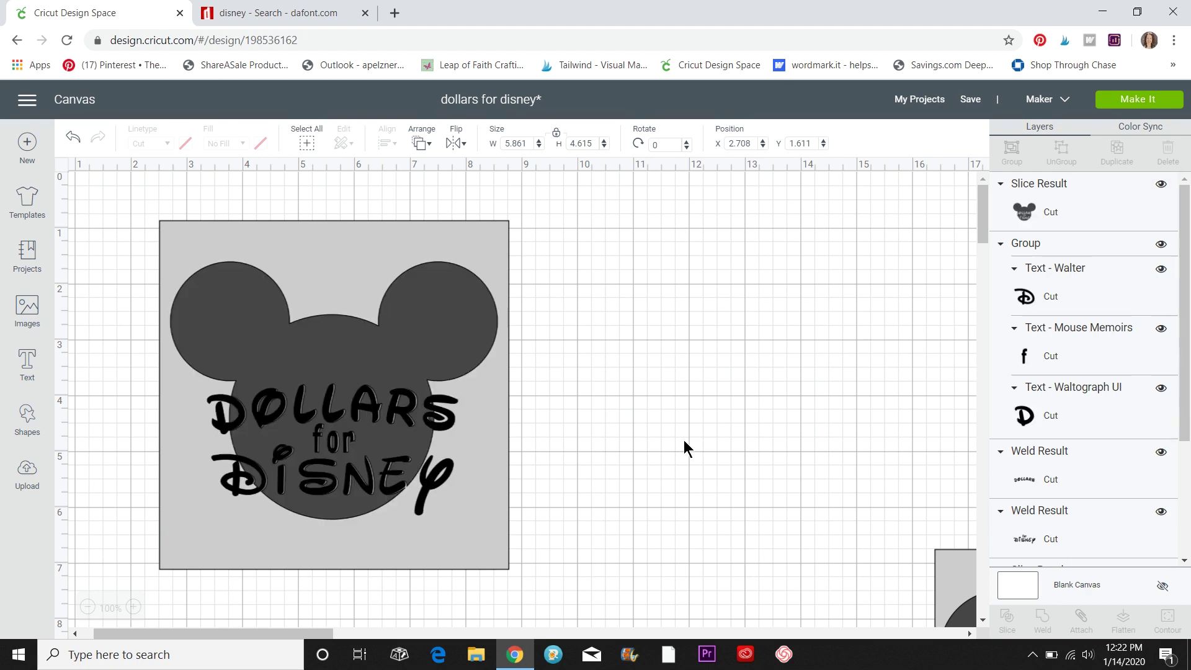
pyautogui.click(432, 428)
pyautogui.click(1063, 154)
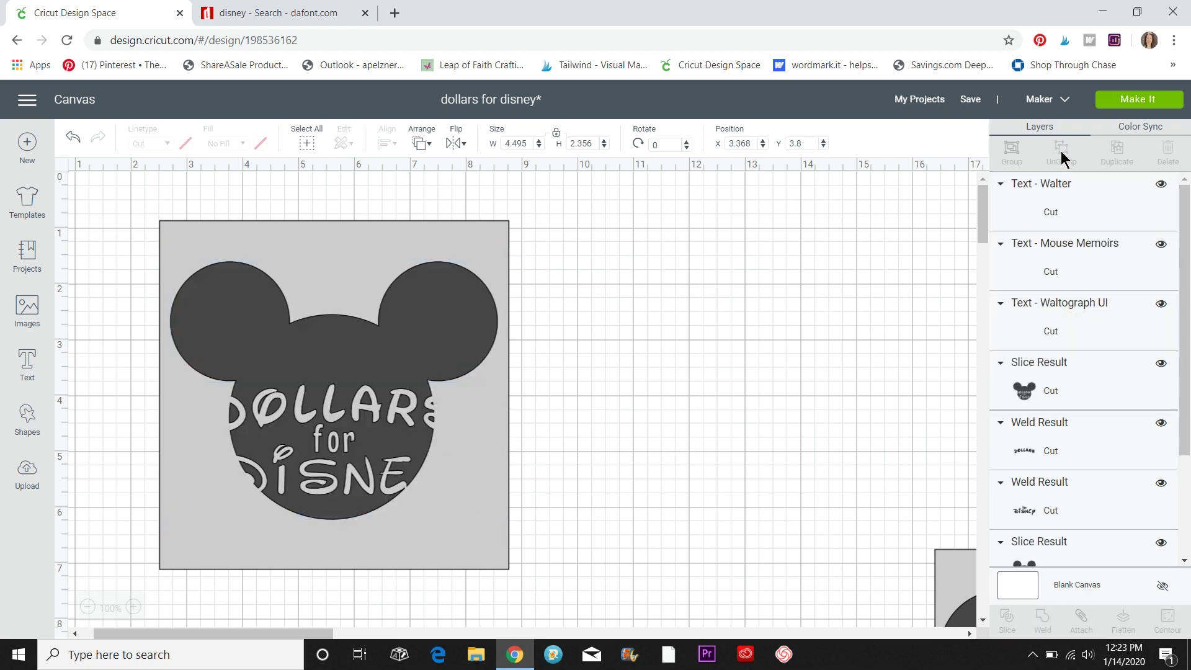
# Step: Color the word "DISNEY" red and attach its letters
pyautogui.click(422, 476)
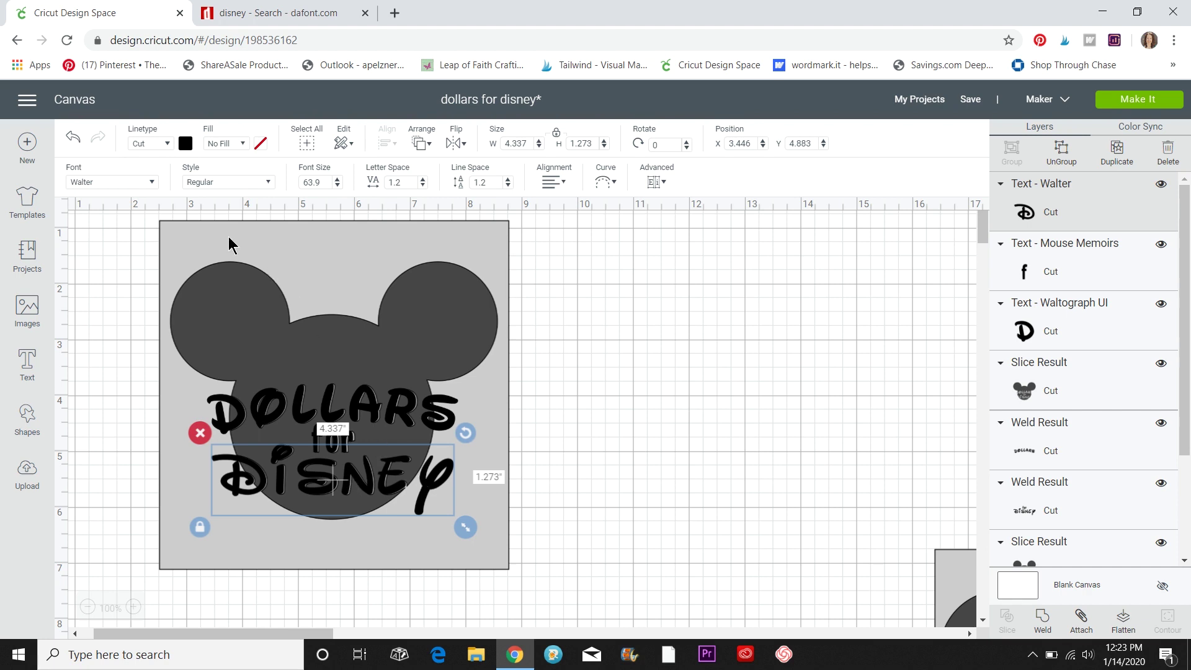
pyautogui.click(187, 144)
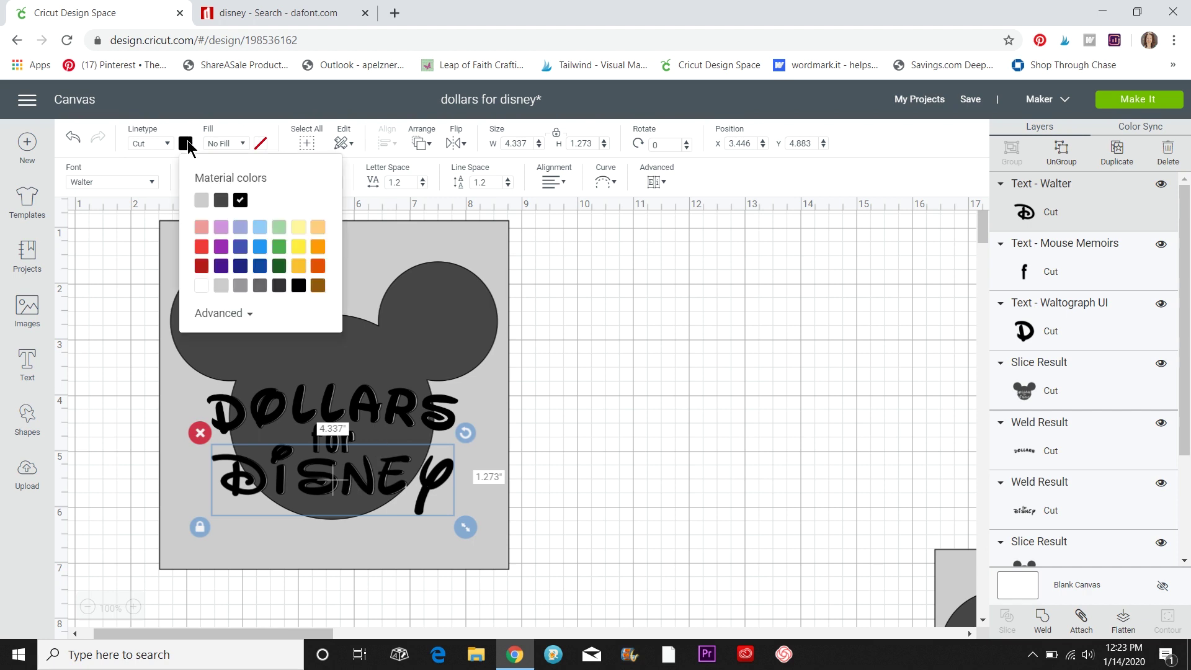
pyautogui.click(201, 248)
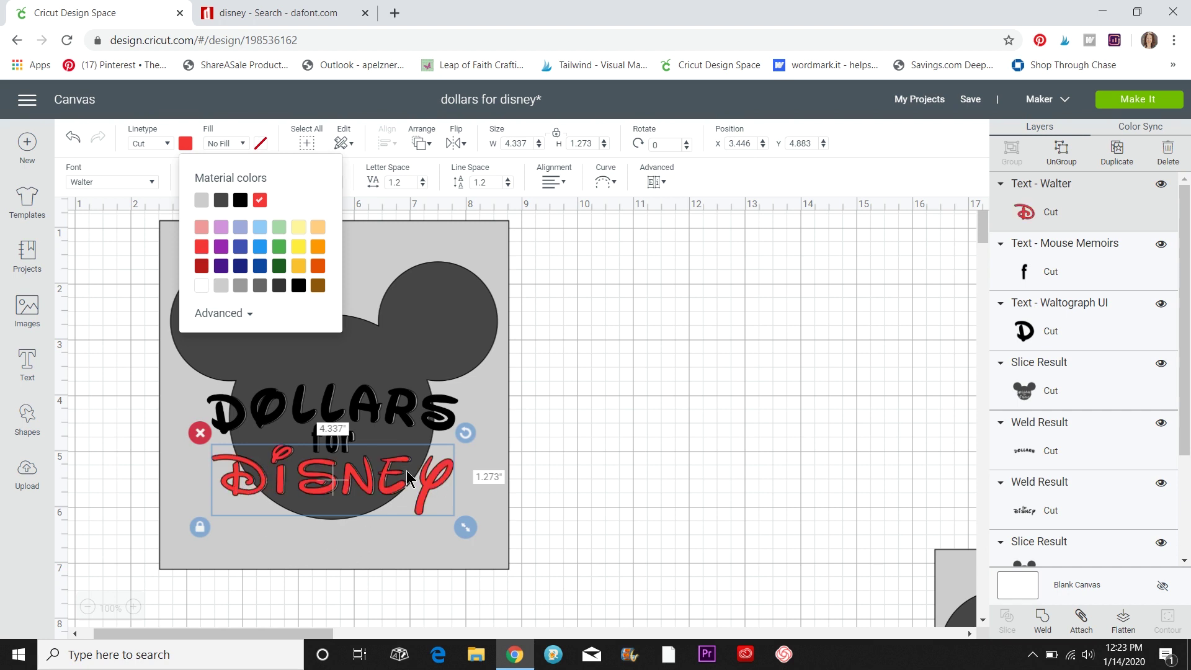
pyautogui.click(1080, 619)
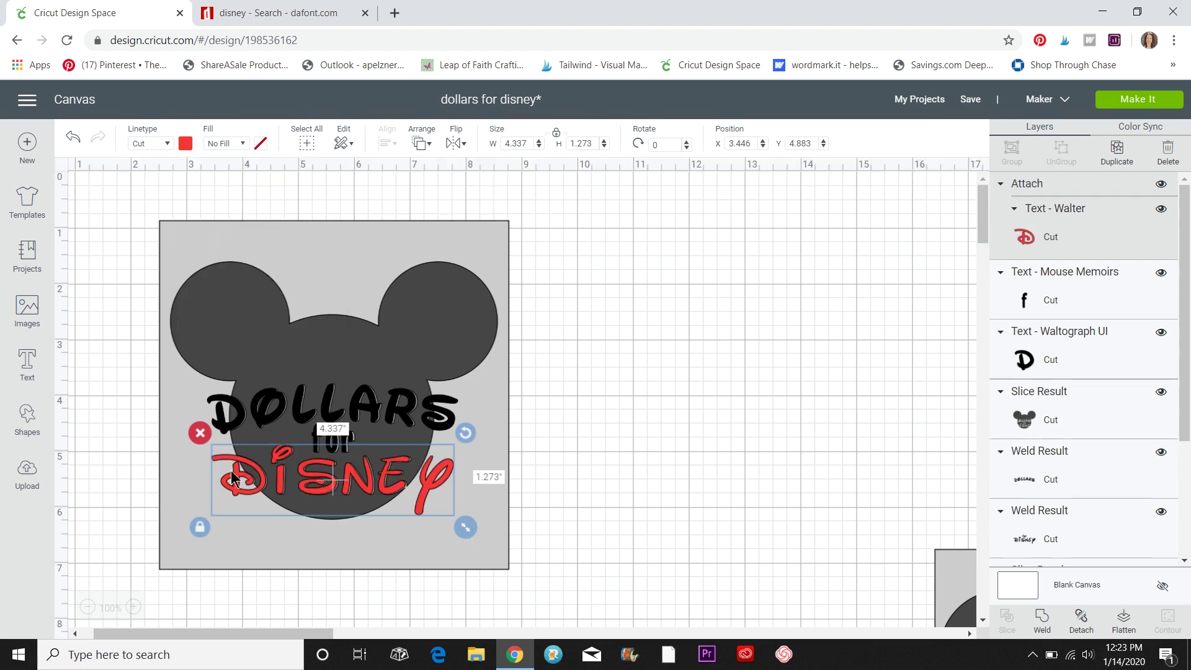
pyautogui.click(587, 495)
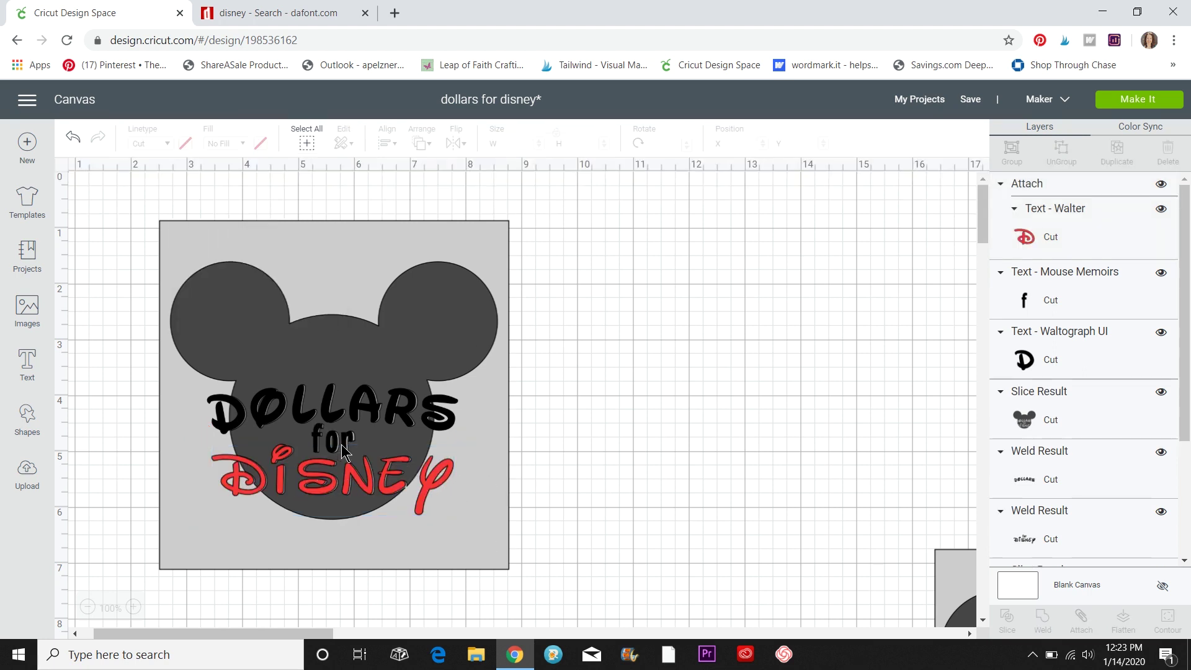
# Step: Color the word "DOLLARS" golden yellow and attach its letters
pyautogui.click(352, 413)
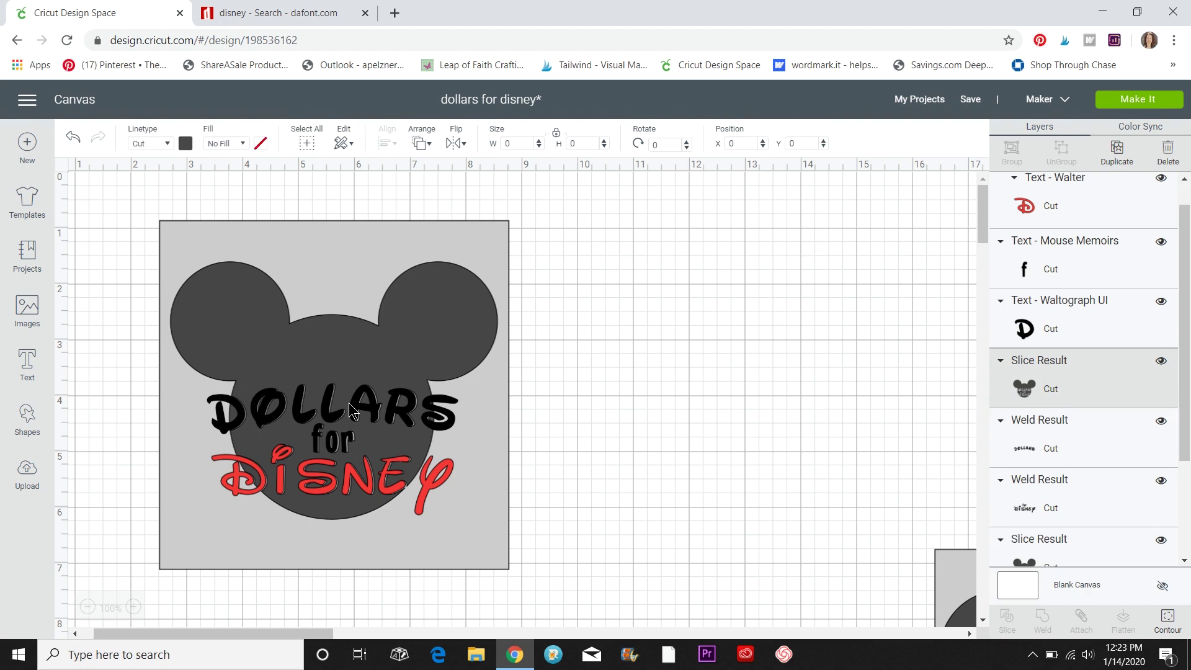
pyautogui.click(416, 424)
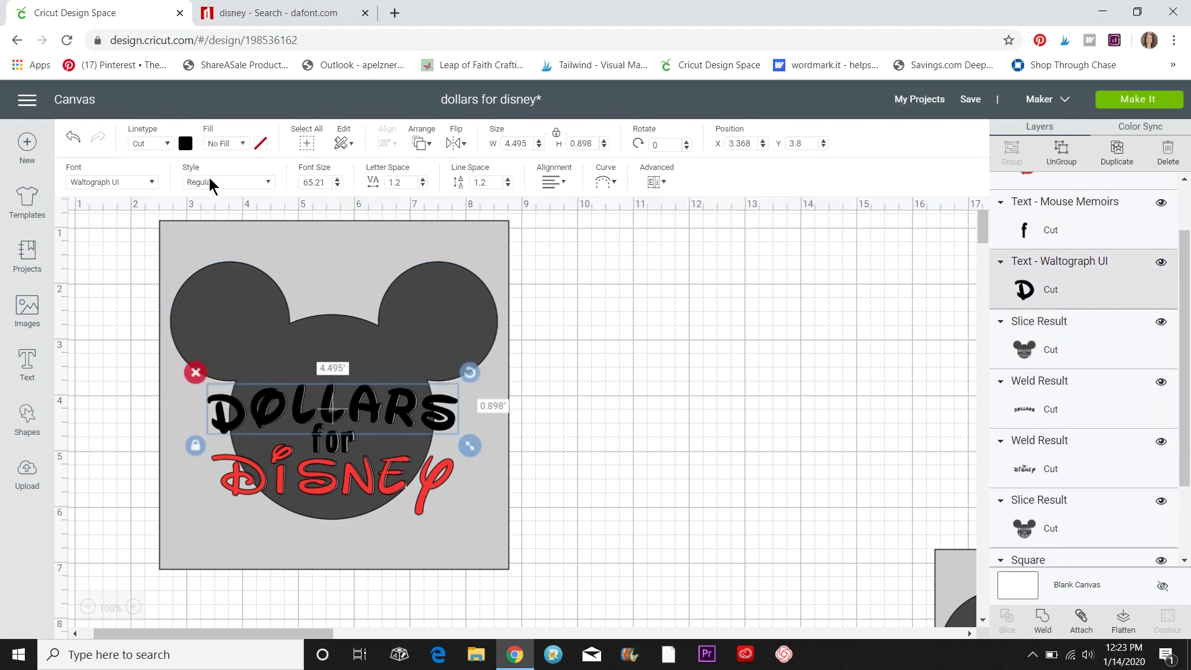
pyautogui.click(186, 145)
pyautogui.click(299, 267)
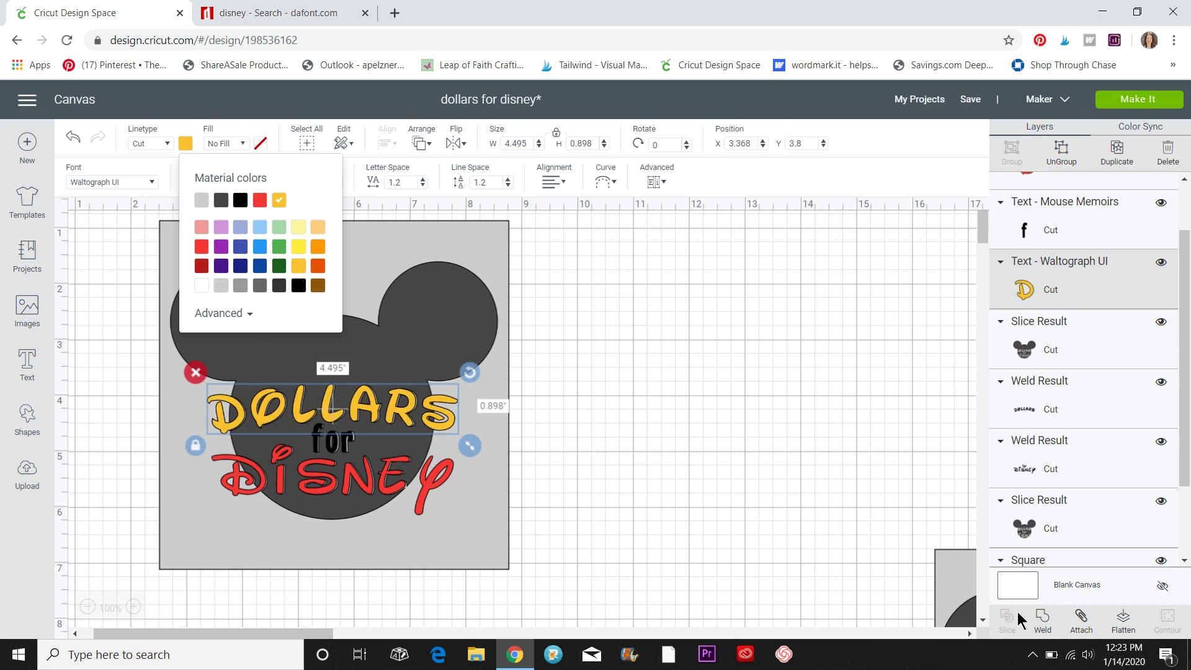
pyautogui.click(1081, 619)
pyautogui.click(693, 510)
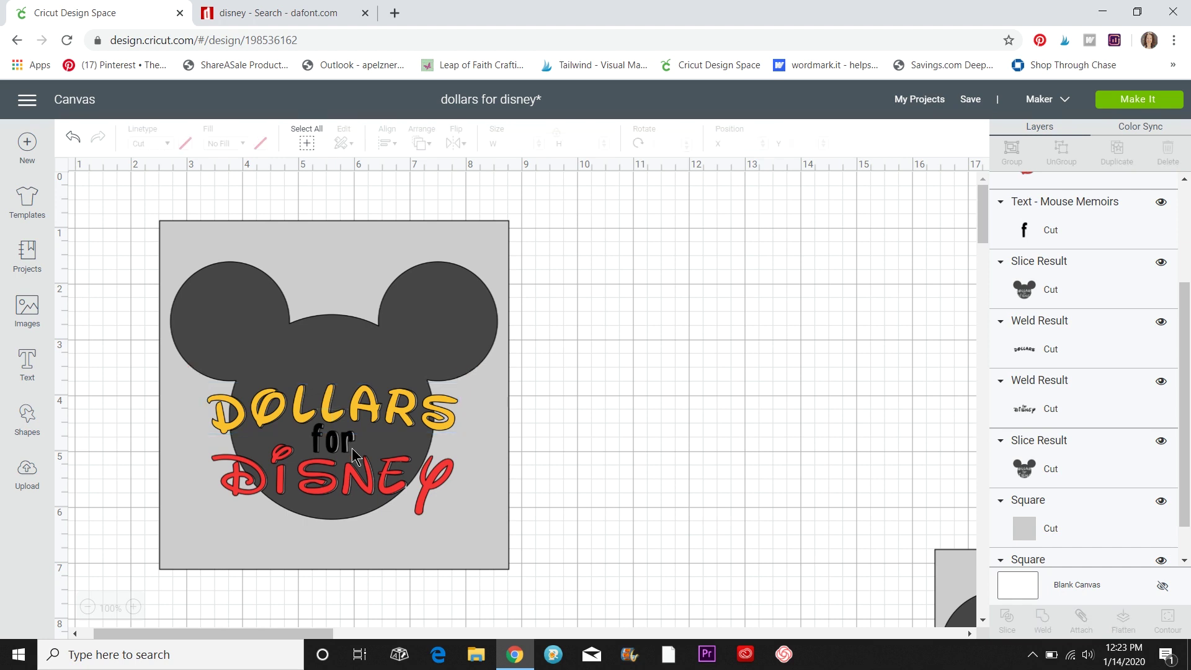
# Step: Color the word "for" white and attach its letters
pyautogui.click(348, 439)
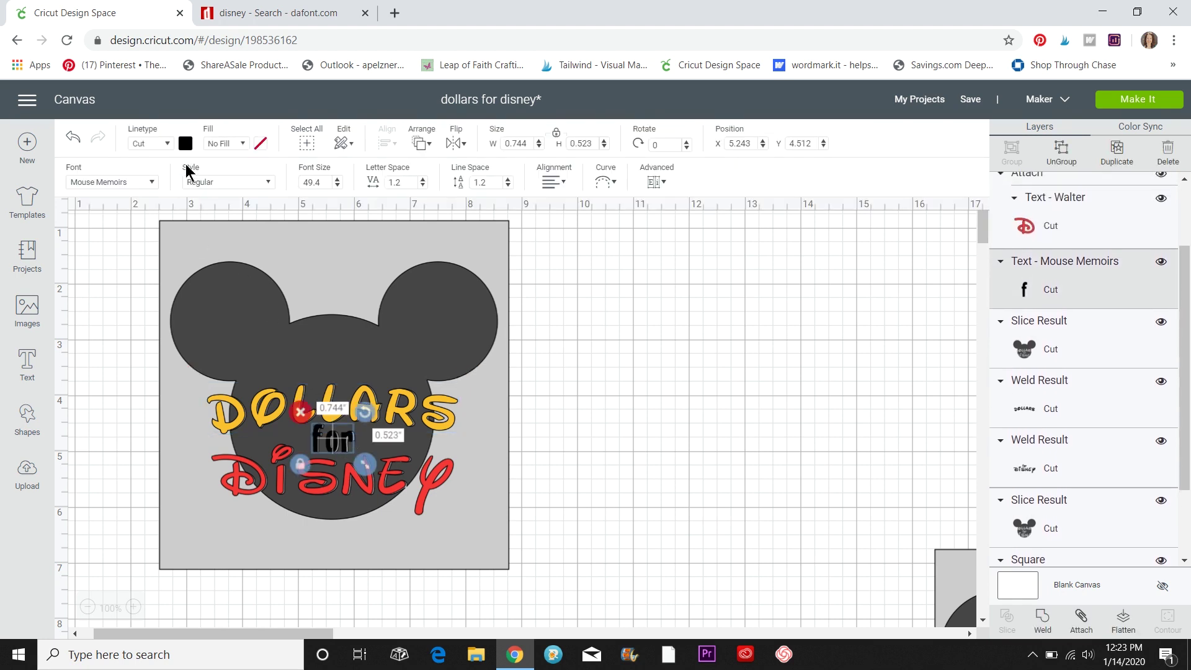
pyautogui.click(186, 145)
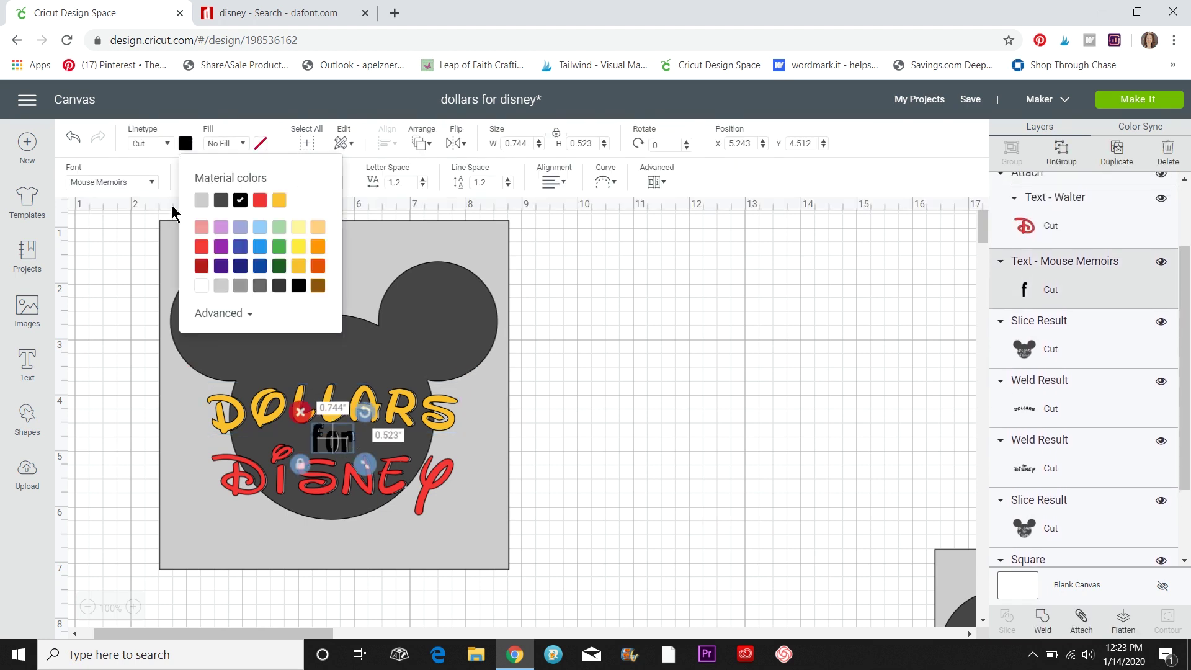
pyautogui.click(202, 286)
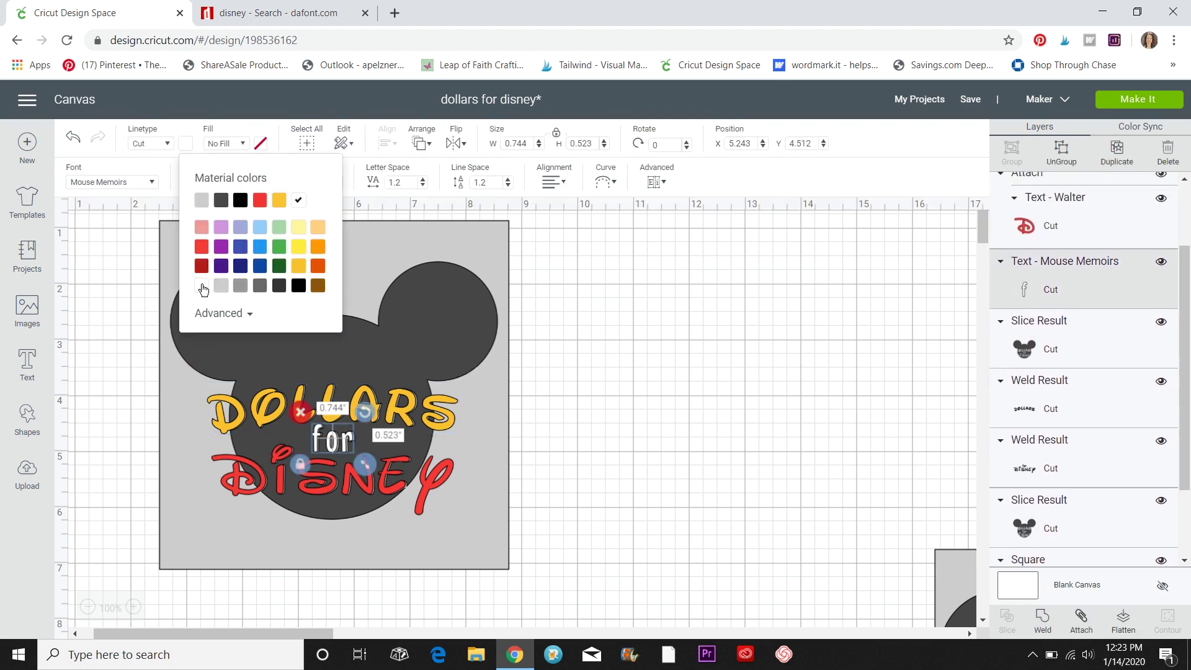
pyautogui.click(1082, 618)
pyautogui.click(688, 521)
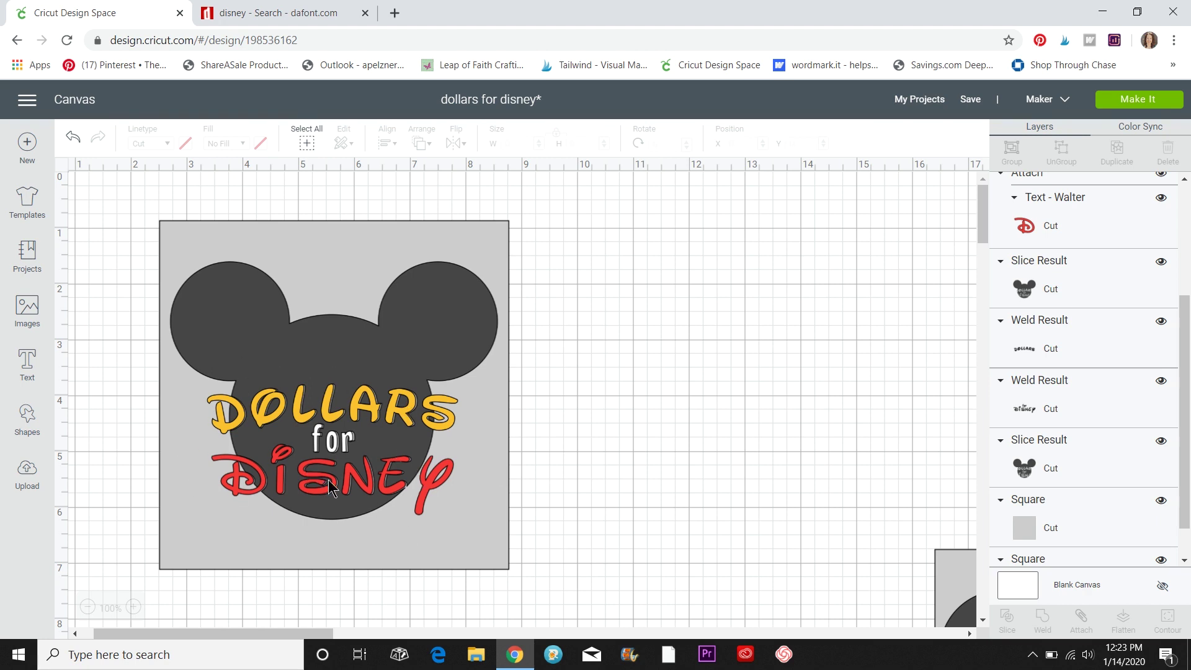
# Step: Move the gray 6.25-inch square off the finished mouse design and delete it
pyautogui.moveTo(460, 558); pyautogui.dragTo(907, 589)
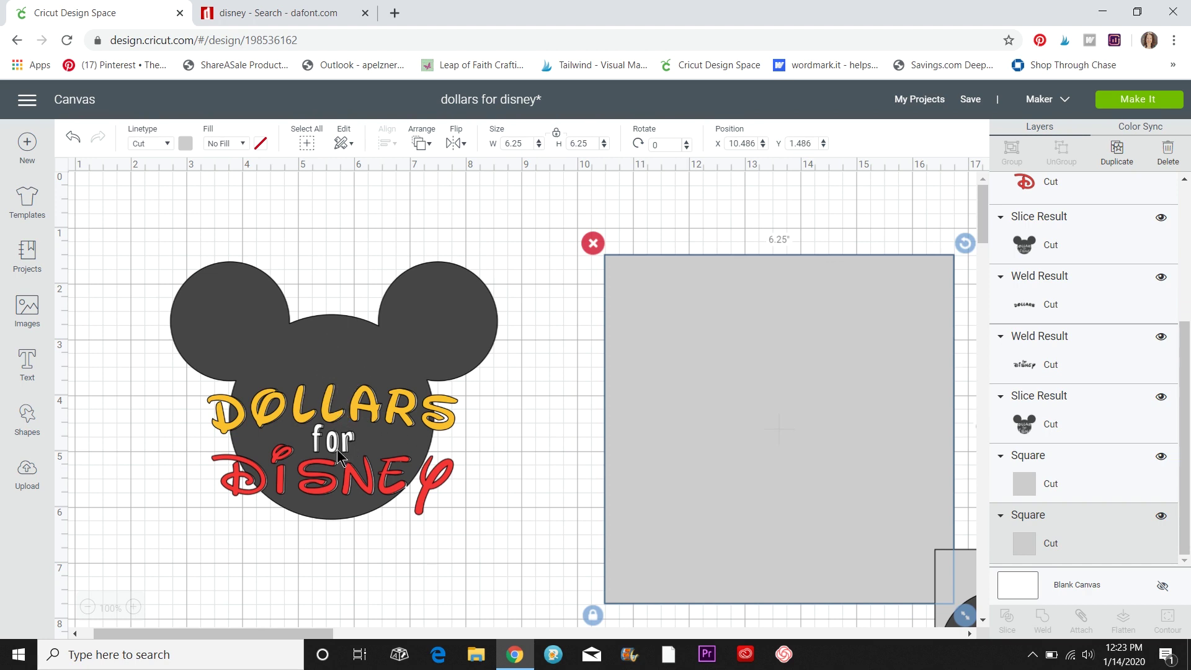
pyautogui.click(593, 244)
pyautogui.moveTo(312, 634); pyautogui.dragTo(341, 639)
pyautogui.scroll(-5, 466, 572)
pyautogui.hscroll(5, 465, 572)
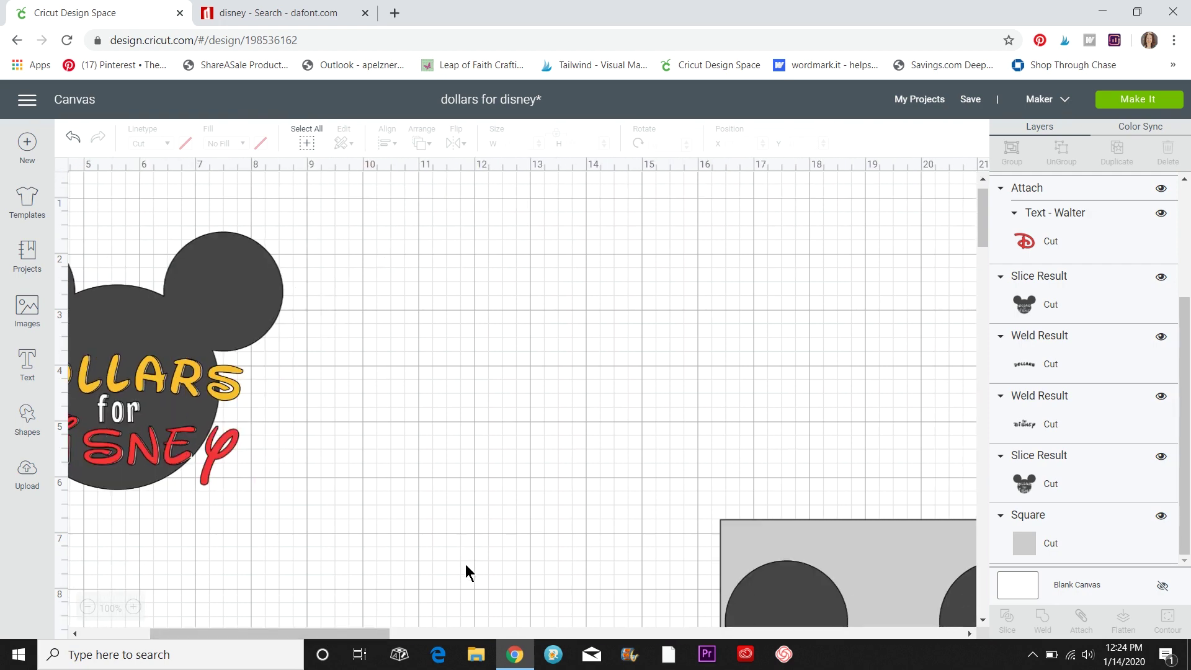
# Step: Group the spare mouse design with its black lettering and gray 6.25-inch square, and hide the group from the canvas
pyautogui.moveTo(519, 213); pyautogui.dragTo(955, 560)
pyautogui.click(1012, 151)
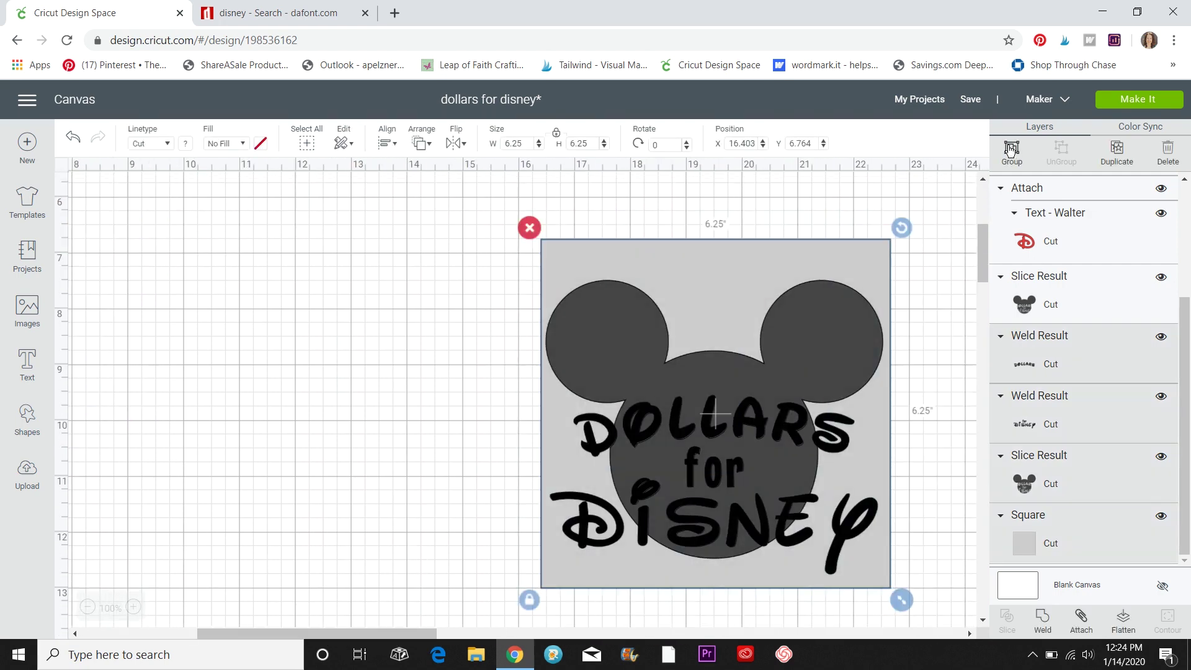
pyautogui.click(1169, 193)
pyautogui.click(1162, 184)
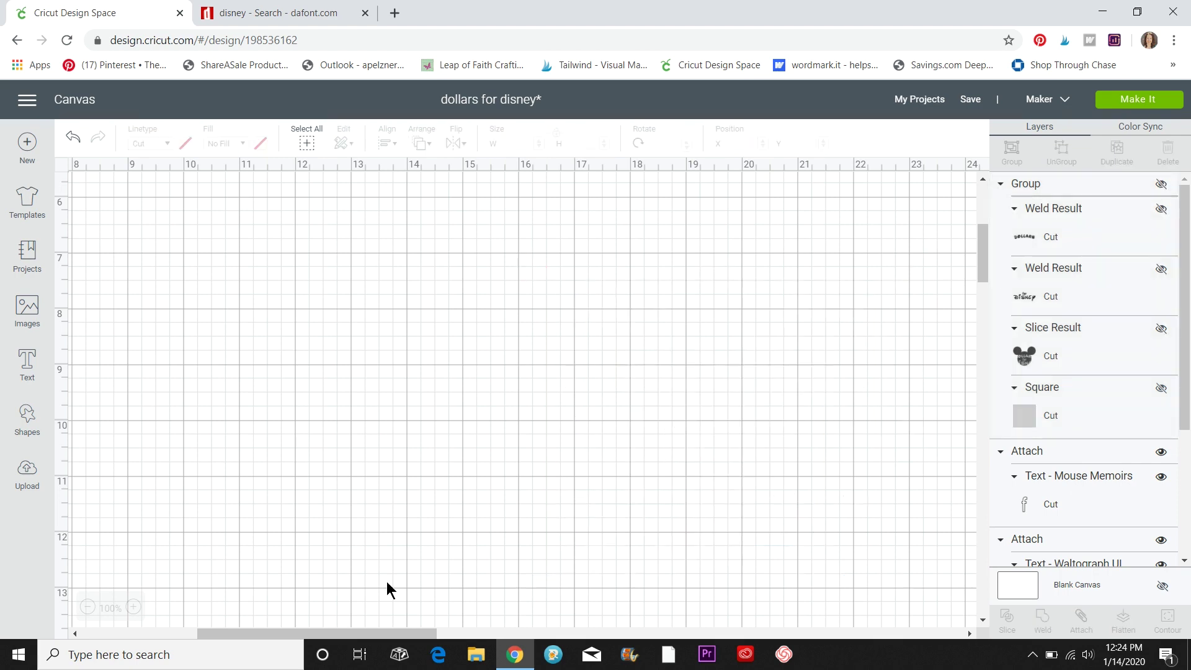
pyautogui.hscroll(-7, 385, 582)
pyautogui.scroll(6, 368, 557)
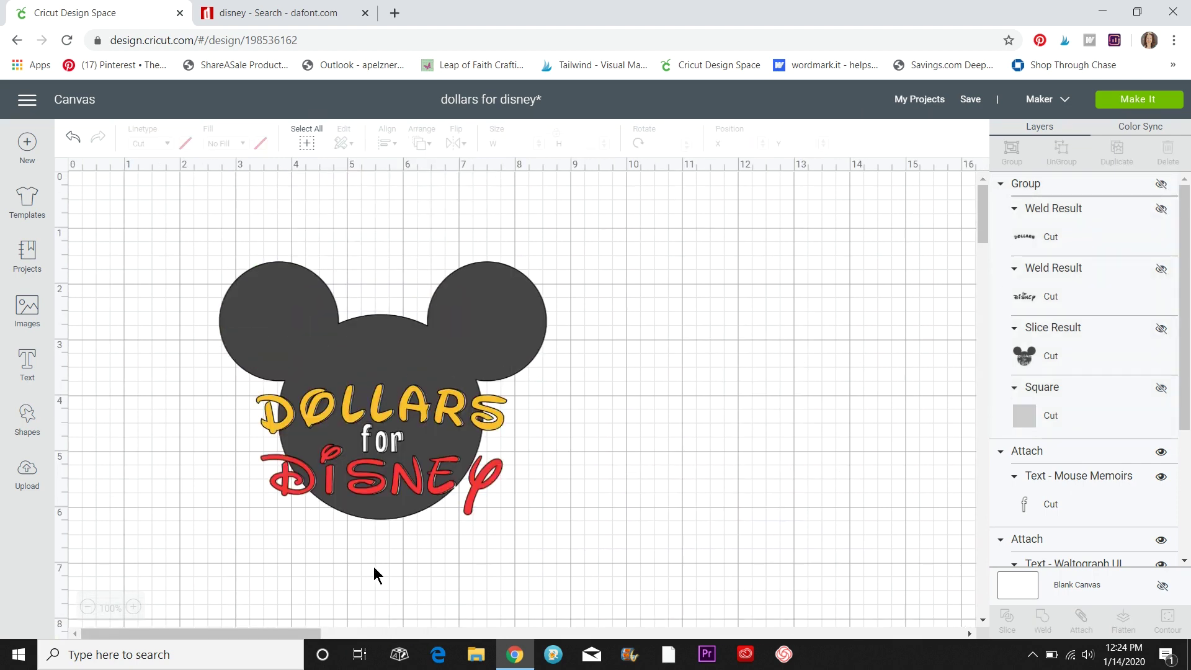
# Step: Review the project's yellow, red and black cutting mats in the mat preview and continue to the machine connection stage
pyautogui.click(1148, 101)
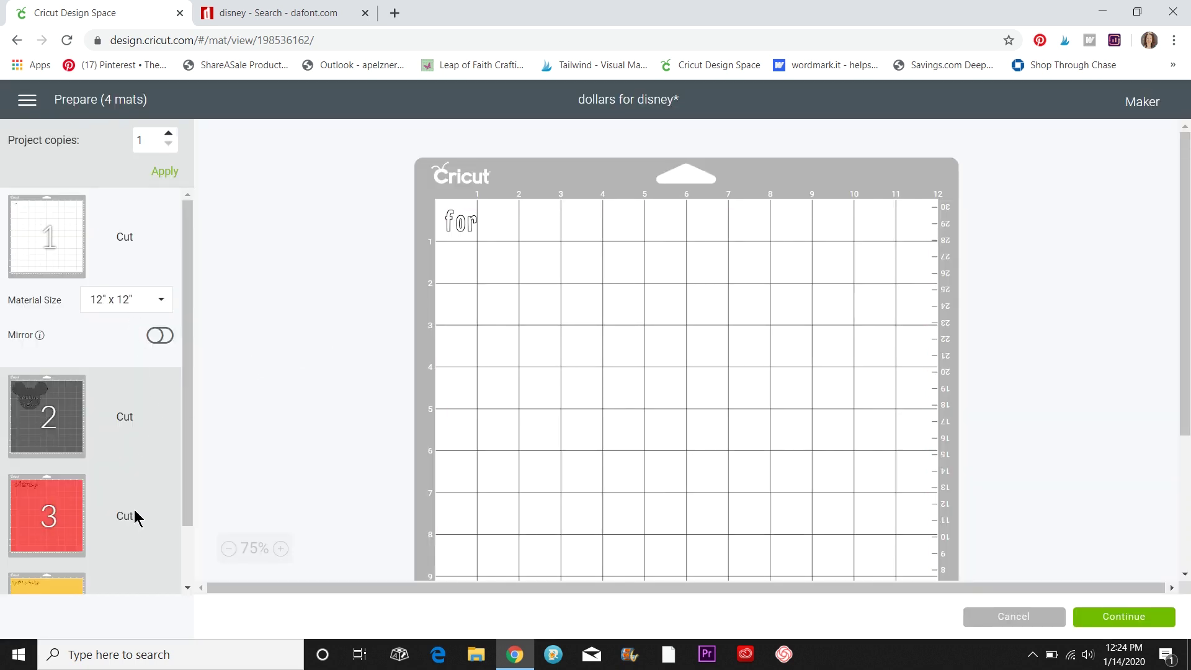
pyautogui.scroll(-2, 135, 514)
pyautogui.click(151, 529)
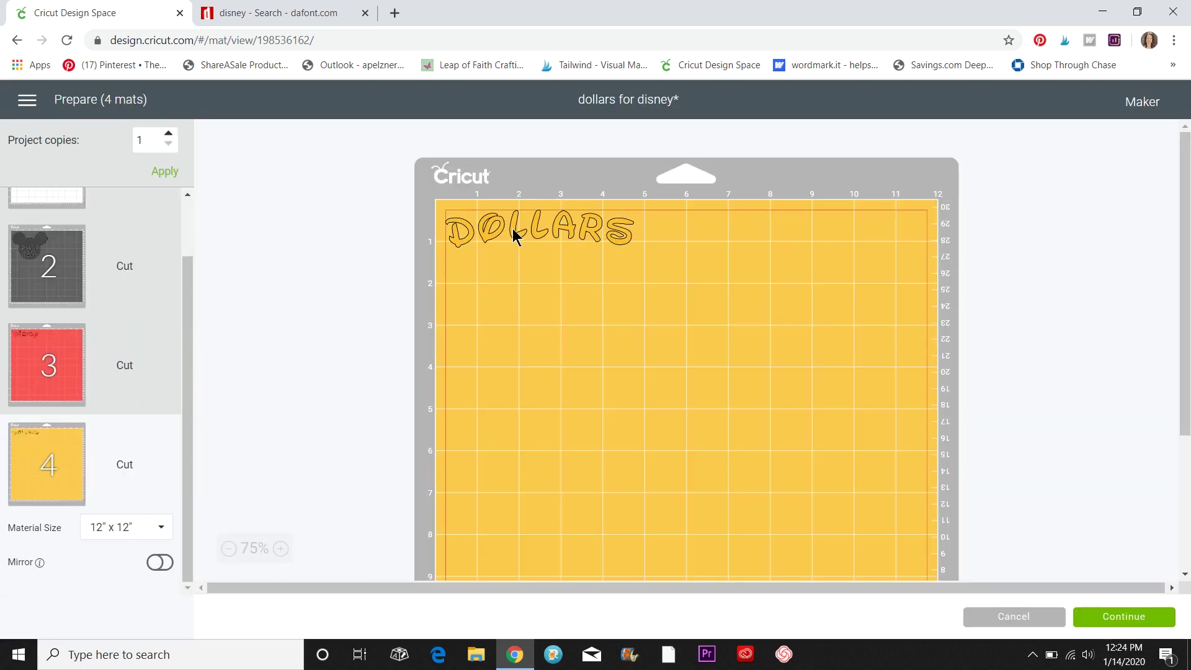
pyautogui.click(153, 363)
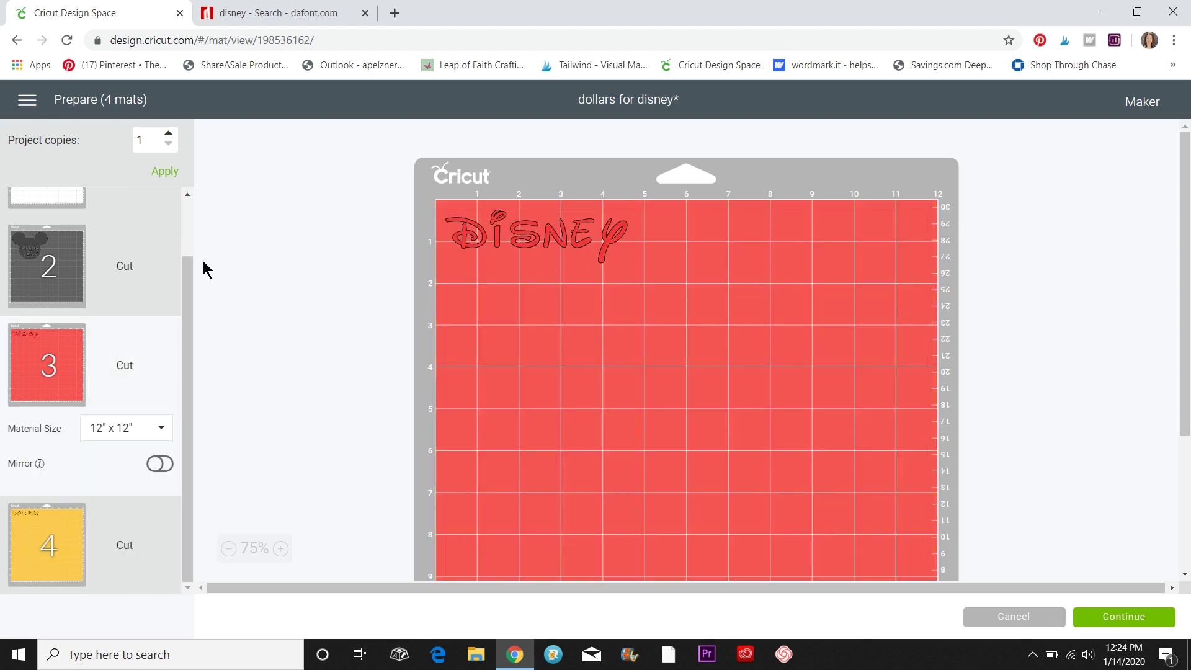
pyautogui.click(158, 268)
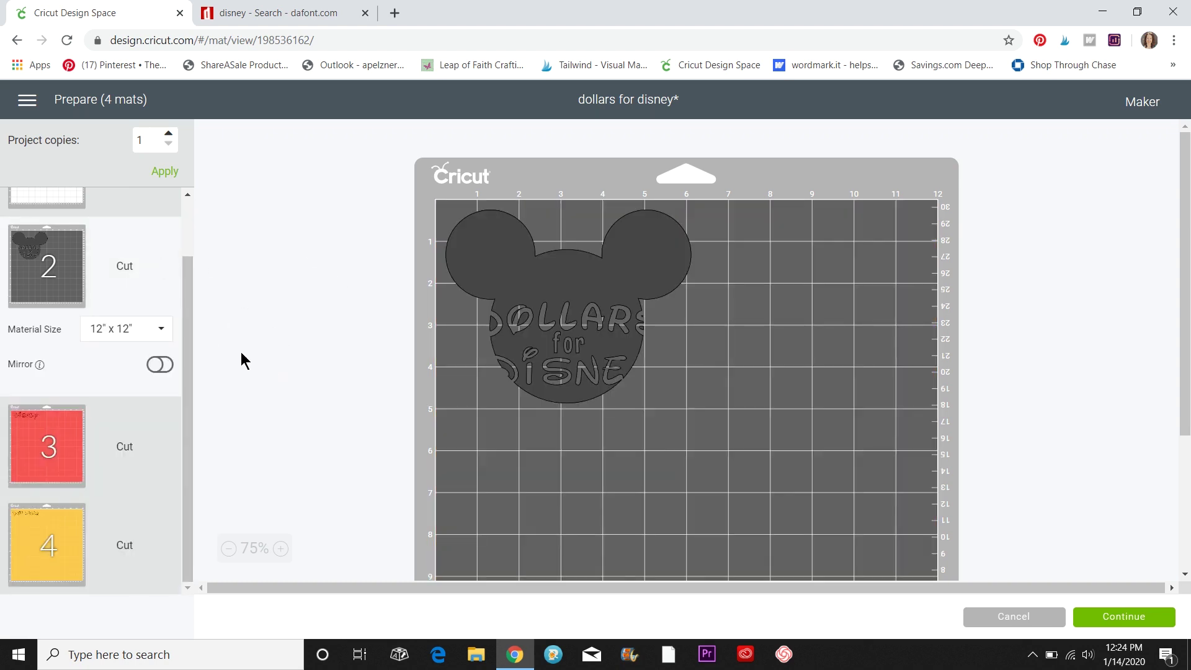
pyautogui.click(1124, 617)
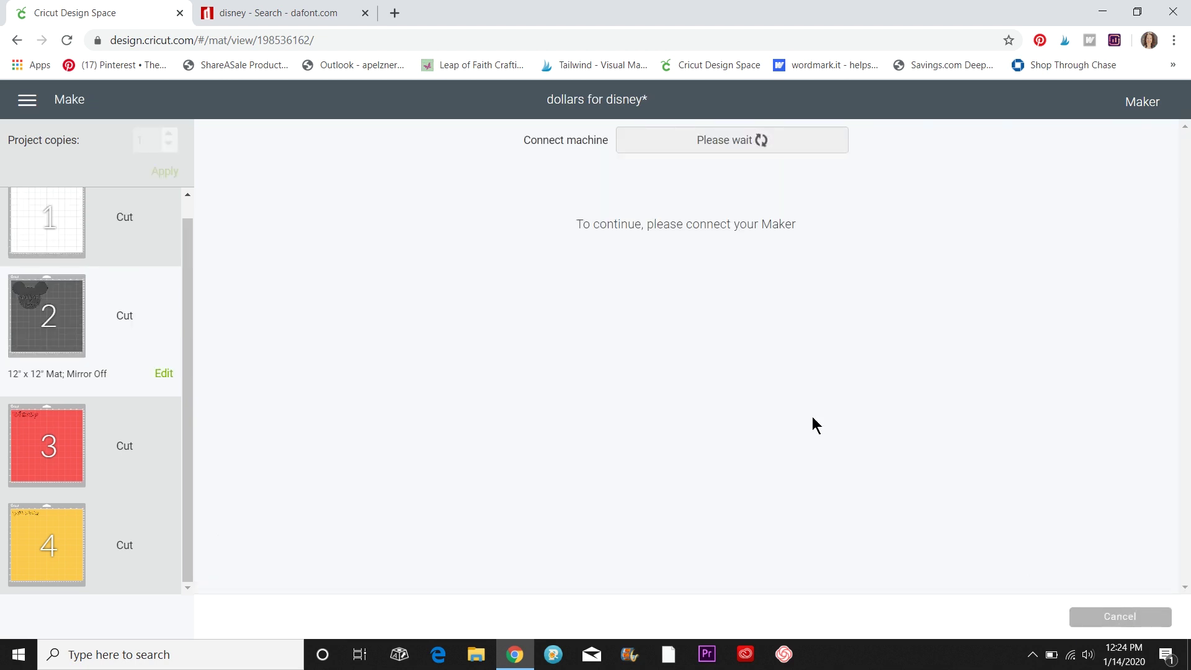